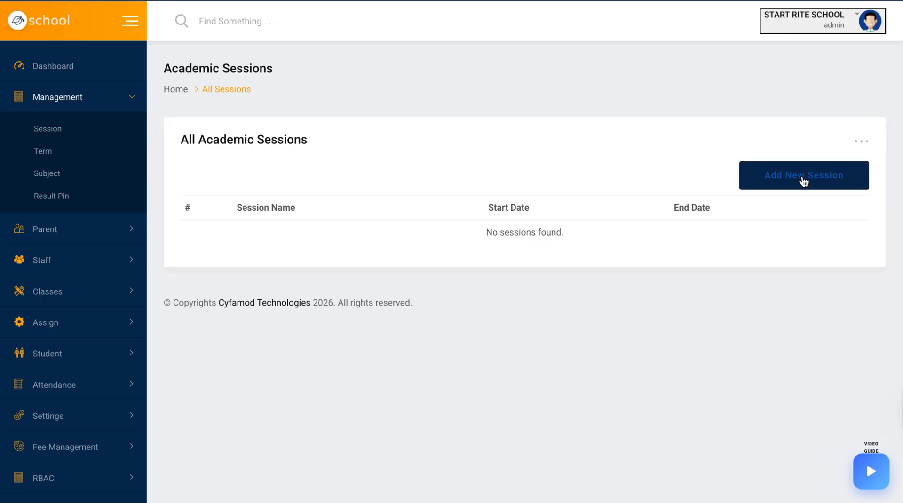
Start adding a new academic session and enter 2024/2025 as the session name
click(802, 179)
click(423, 185)
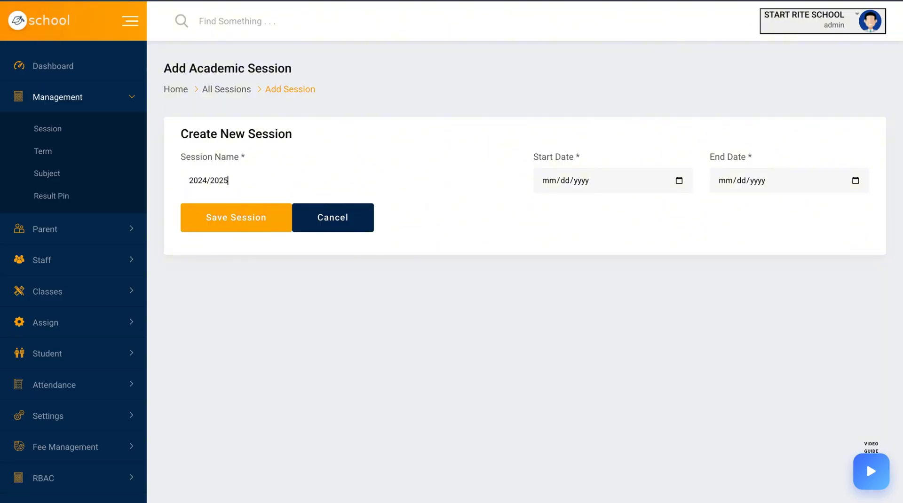
Set the session's start date to 01/04/2025 using the date picker
click(673, 182)
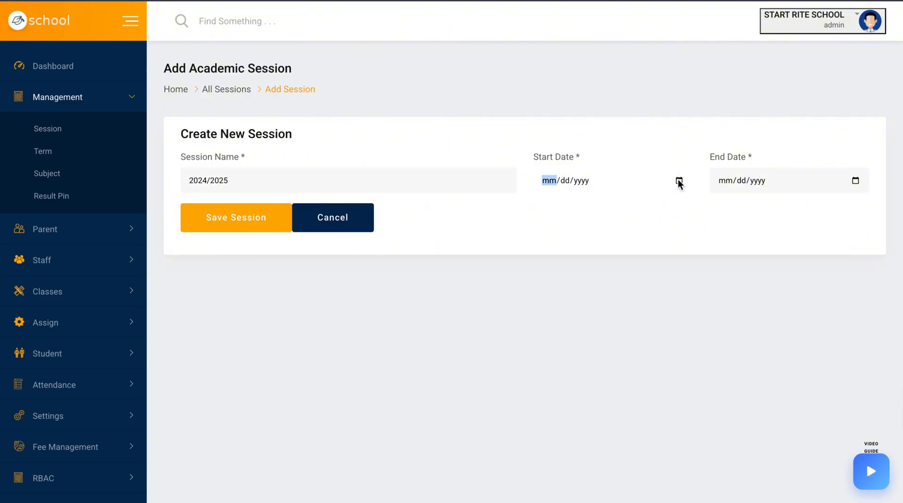
click(678, 181)
click(588, 206)
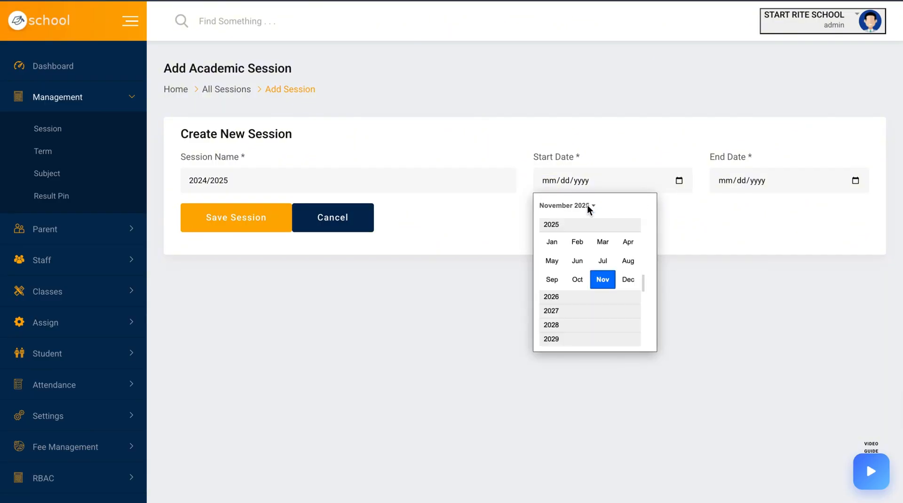
click(553, 243)
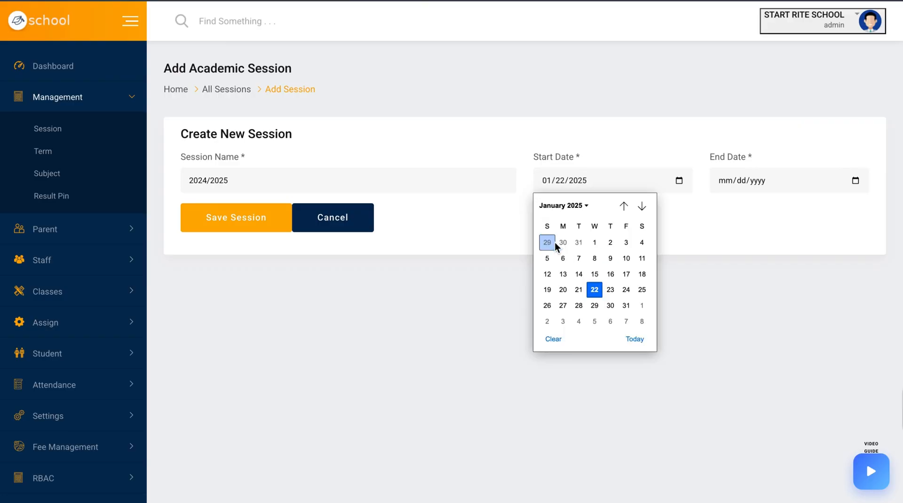
click(642, 242)
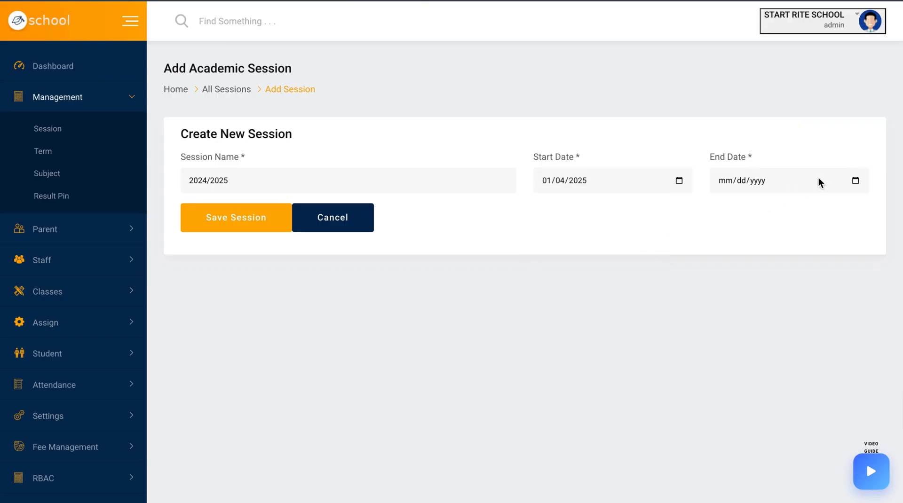
Set the end date to 07/04/2025, save the session and dismiss the confirmation
click(855, 181)
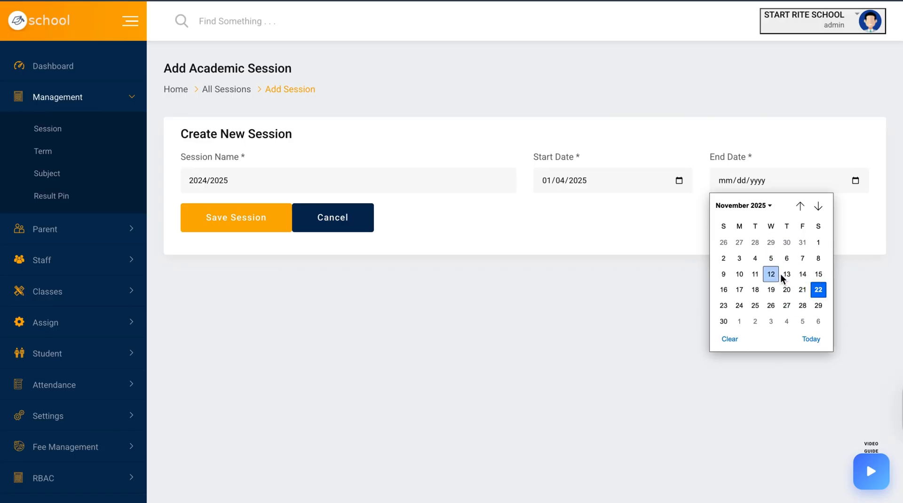
click(763, 208)
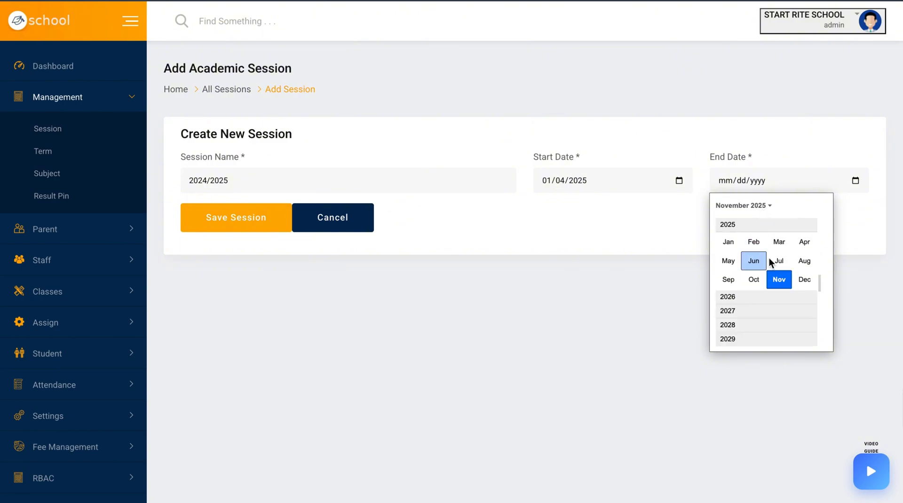
click(779, 262)
click(799, 245)
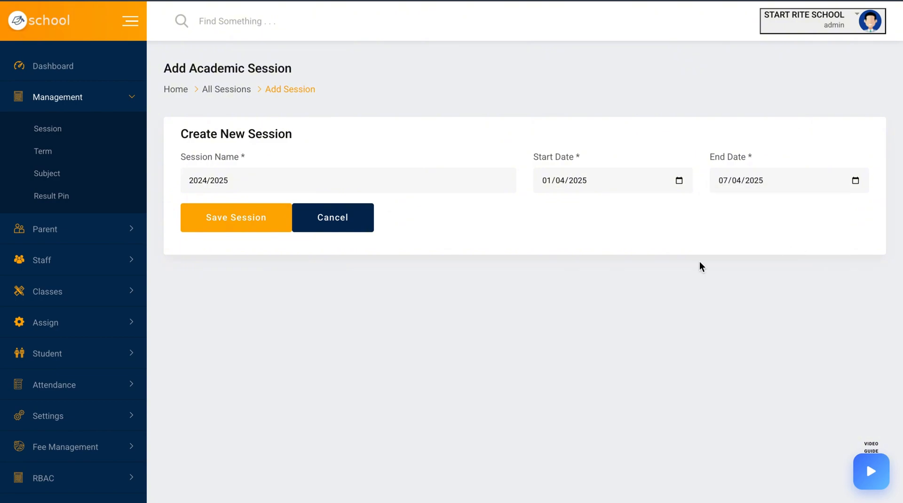
click(256, 219)
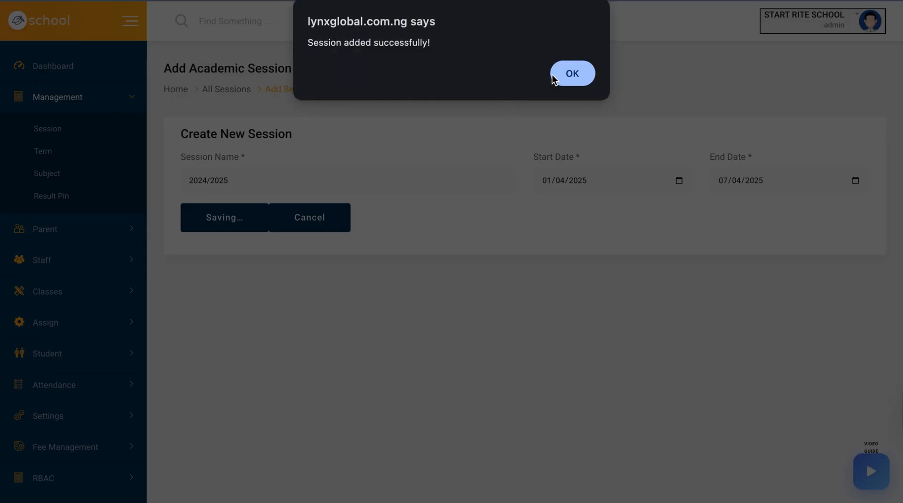
click(575, 76)
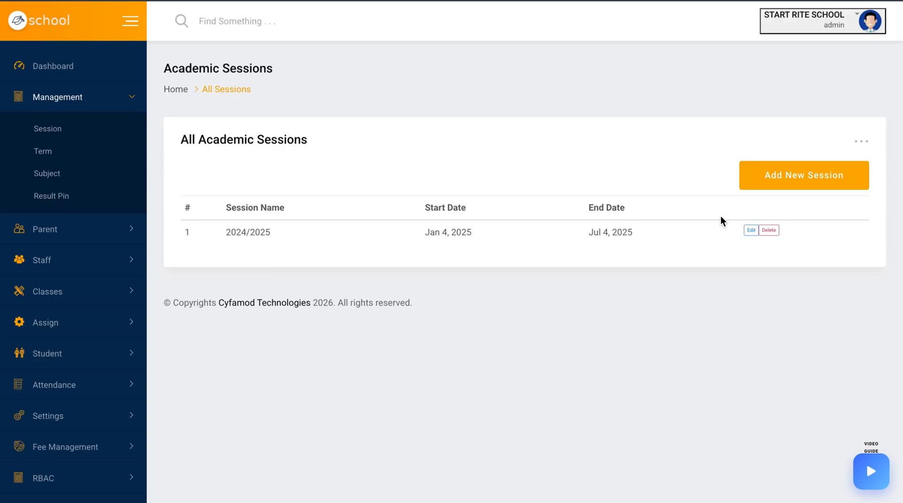
Start another new session and change its name to 2025/2026
click(811, 183)
click(348, 188)
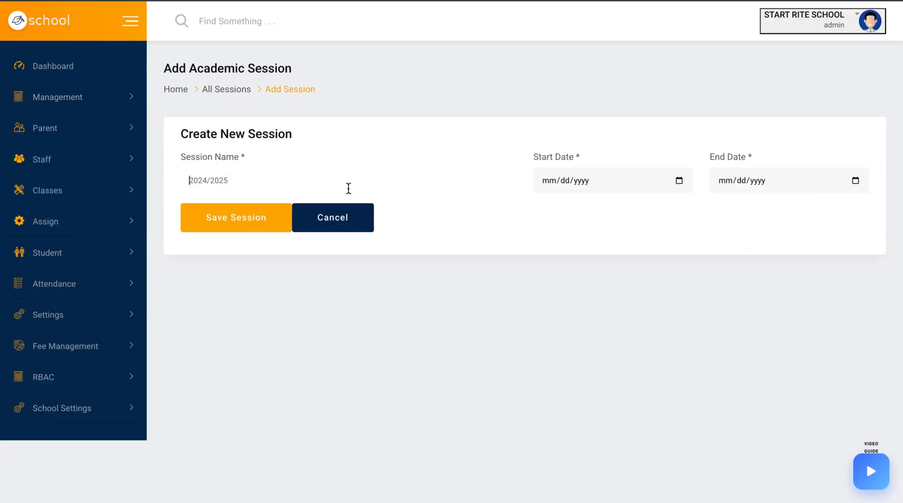
click(314, 212)
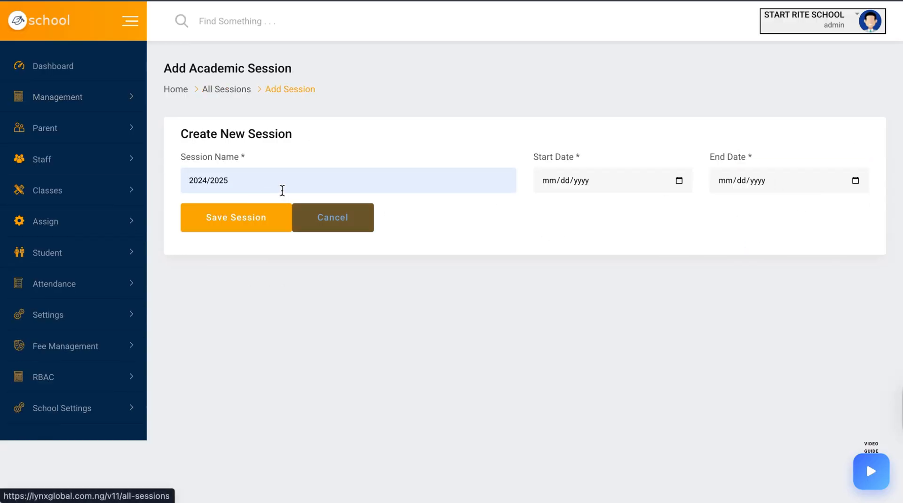
key(BackSpace)
text(6)
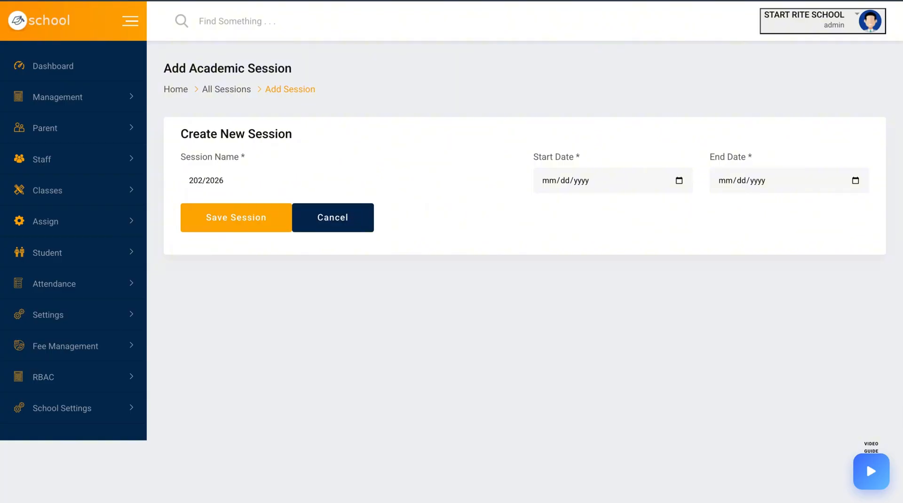
Set the 2025/2026 session's start date to 08/04/2025
click(679, 181)
click(587, 206)
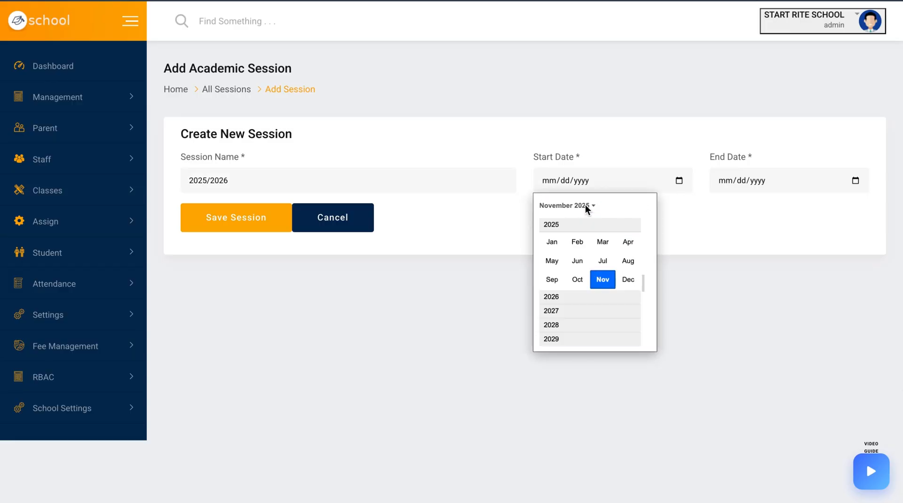
click(629, 261)
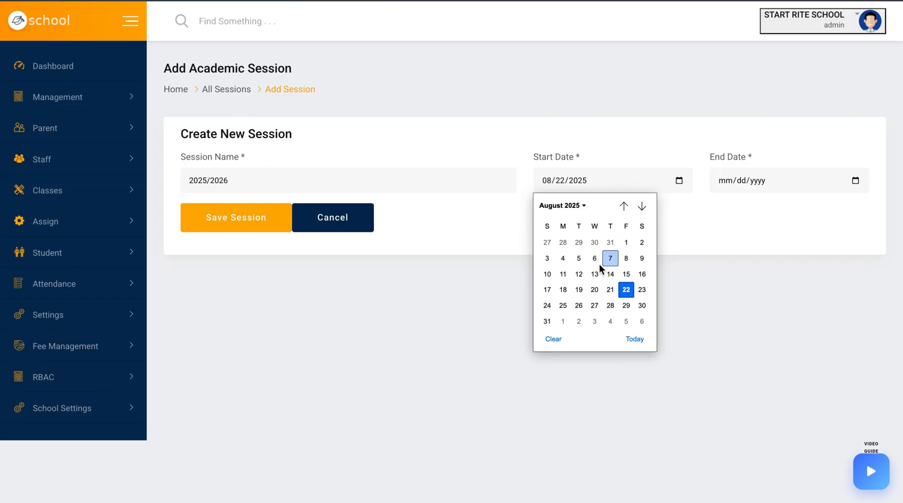
click(563, 259)
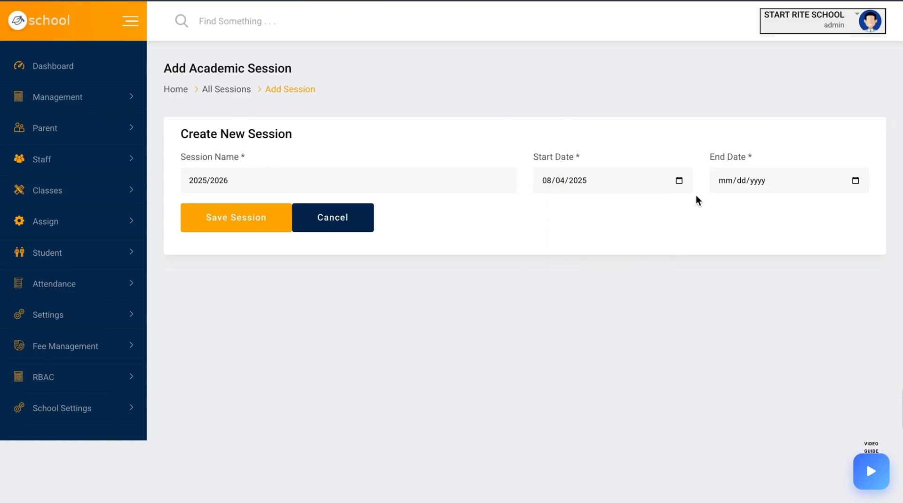
Set the end date to 03/04/2026, save the session and dismiss the confirmation
click(855, 181)
click(765, 206)
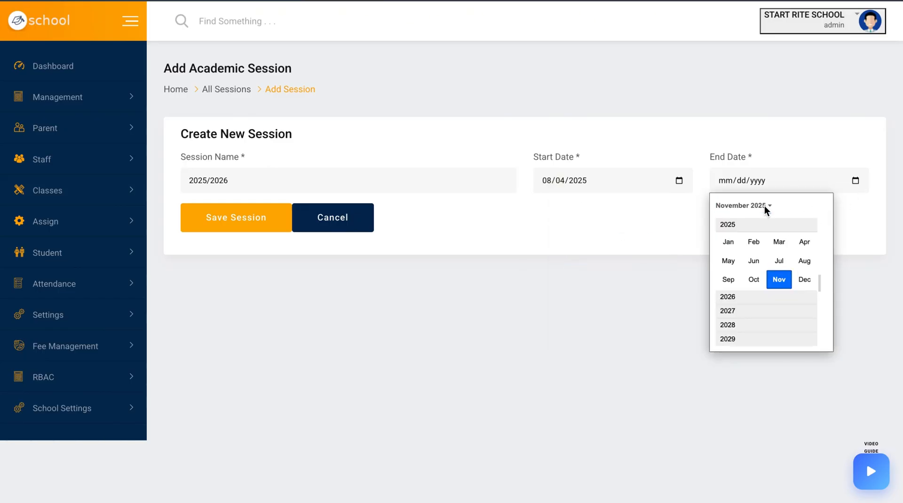
click(744, 294)
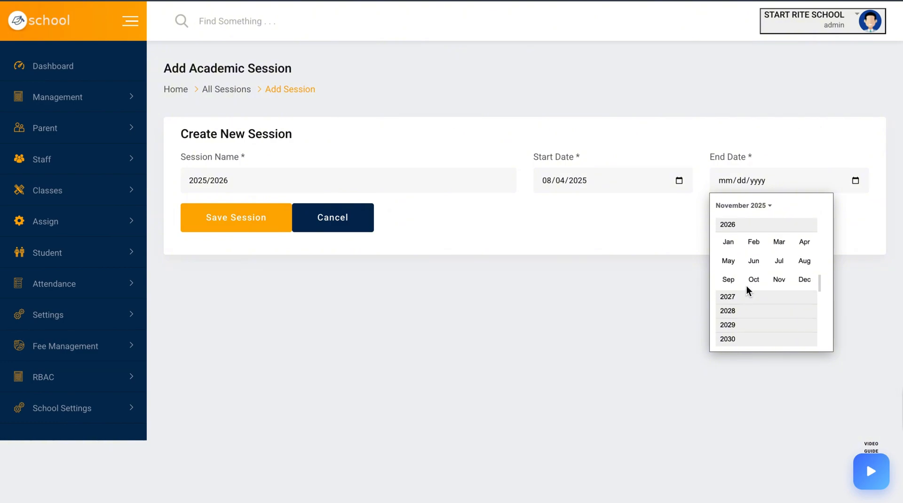
click(779, 241)
click(771, 243)
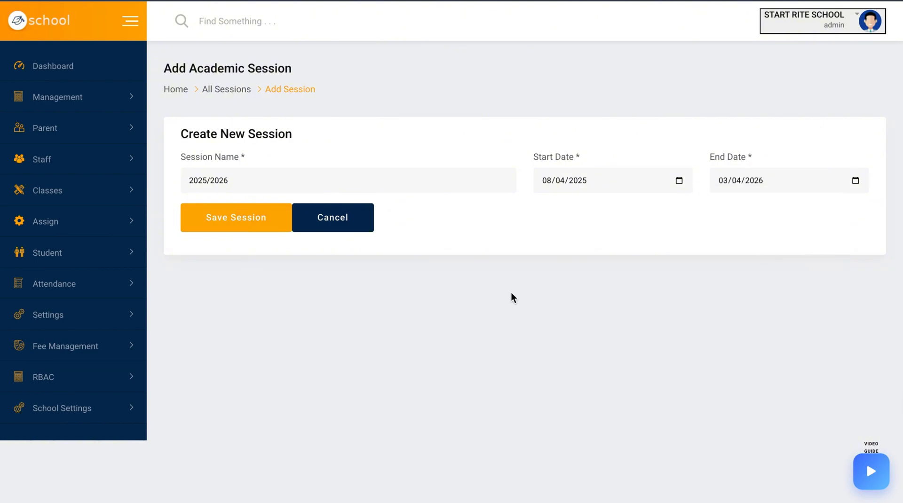
click(262, 223)
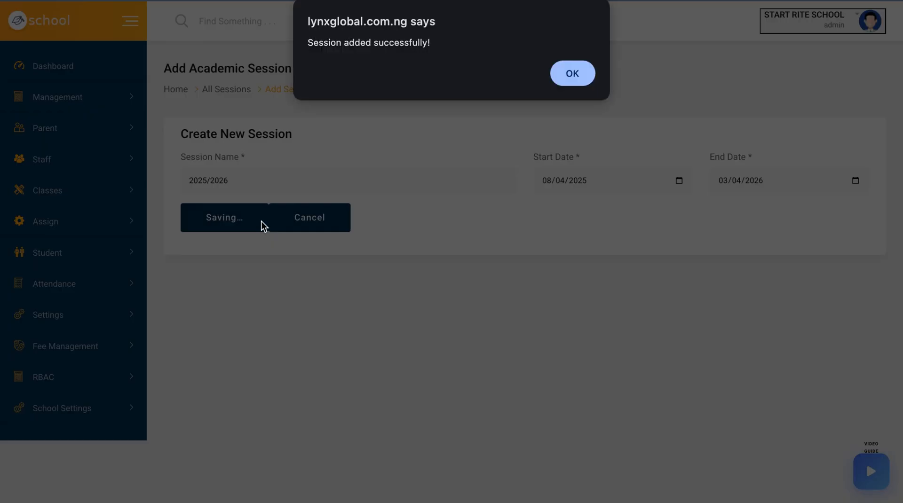
click(583, 73)
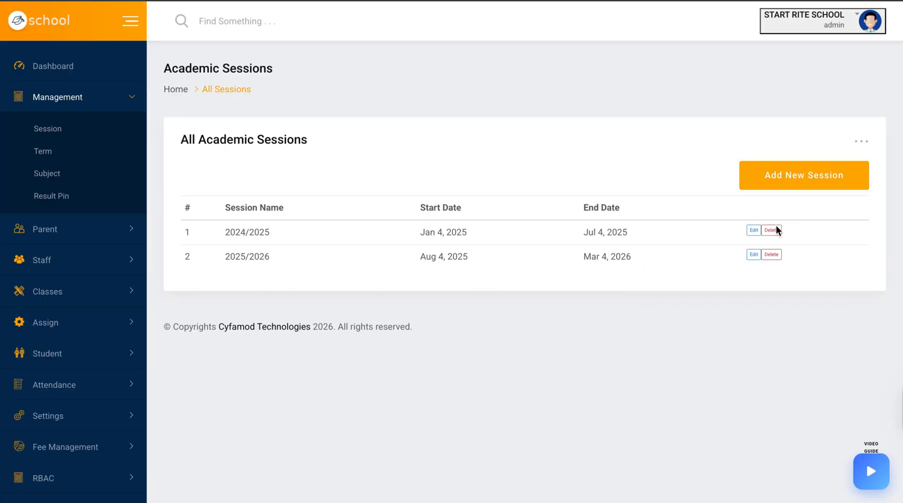
Open the 2025/2026 session's edit form and cancel it
click(753, 255)
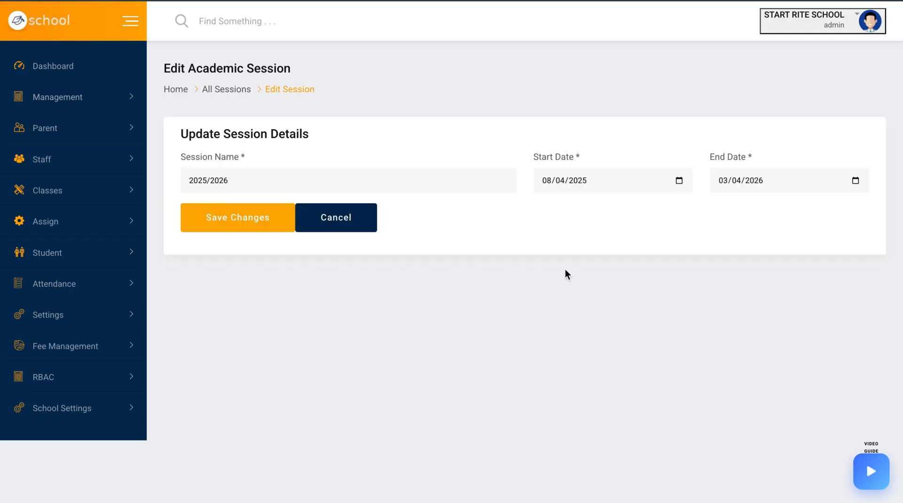
click(364, 226)
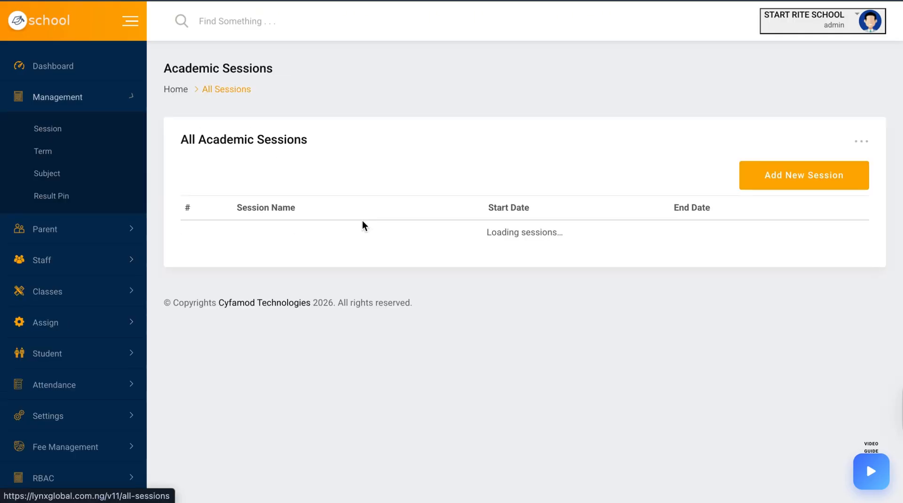
Go to academic terms and start a new term for session 2024/2025 with term name 1st
click(43, 151)
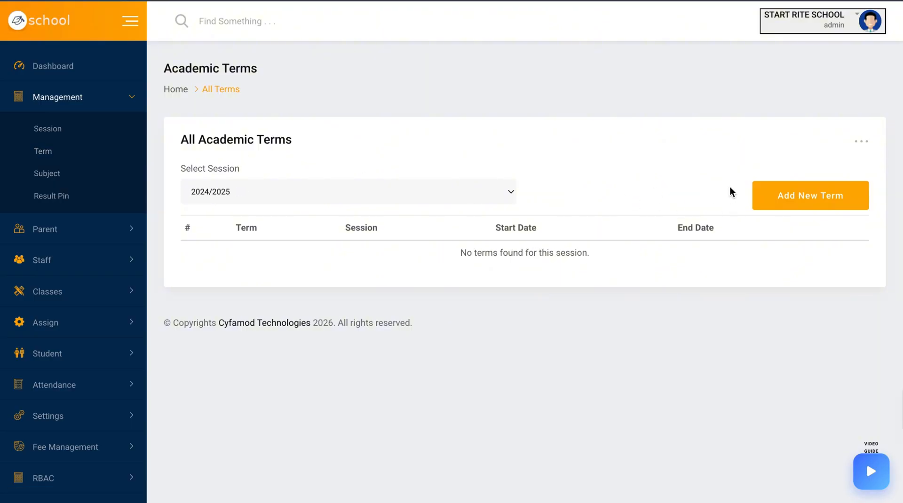
click(772, 200)
click(482, 191)
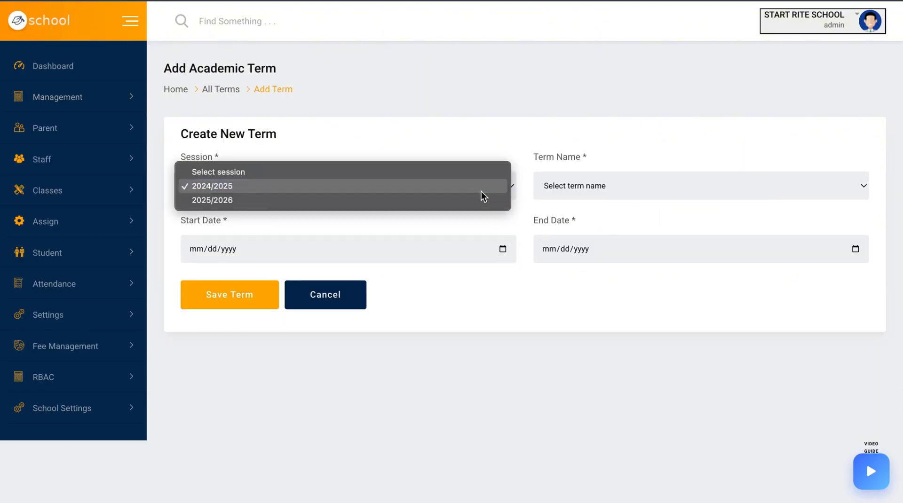
click(411, 187)
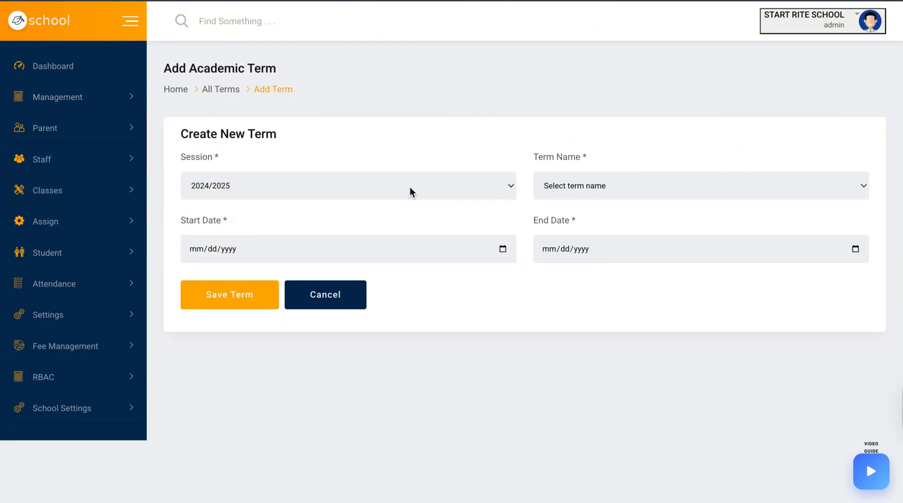
click(591, 187)
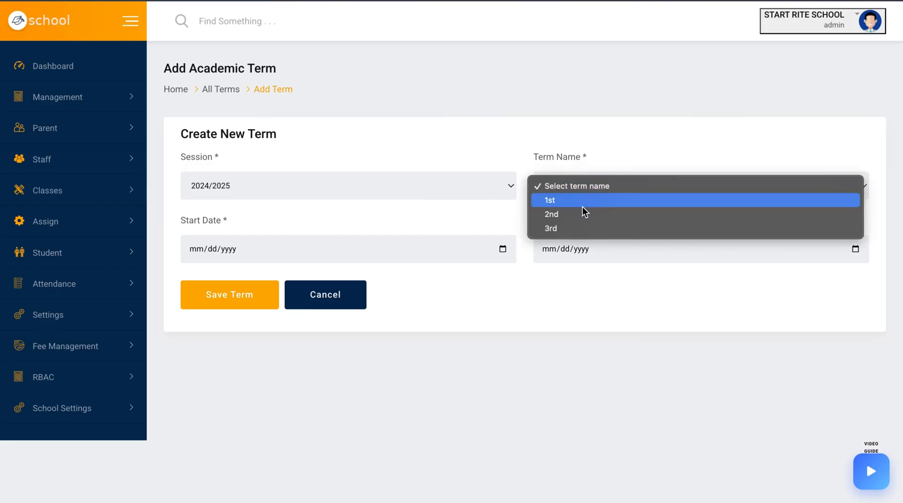
click(583, 201)
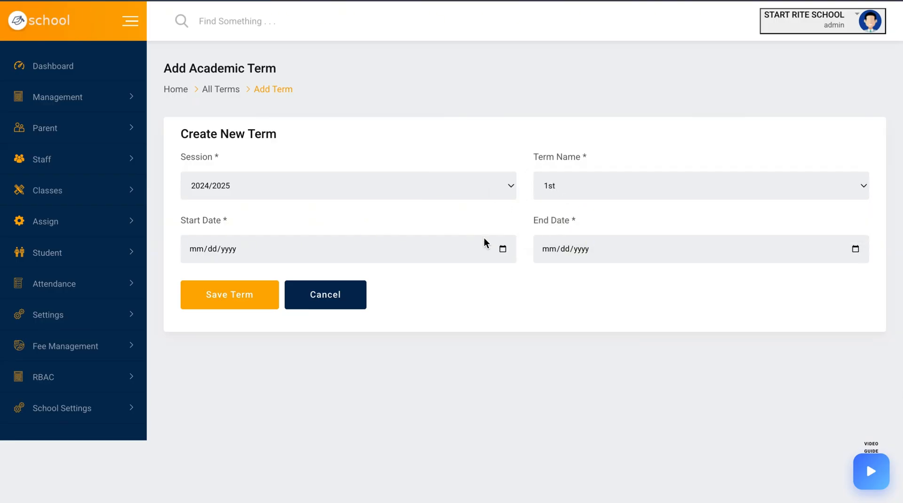
Set the term's start date to 01/05/2025
click(502, 249)
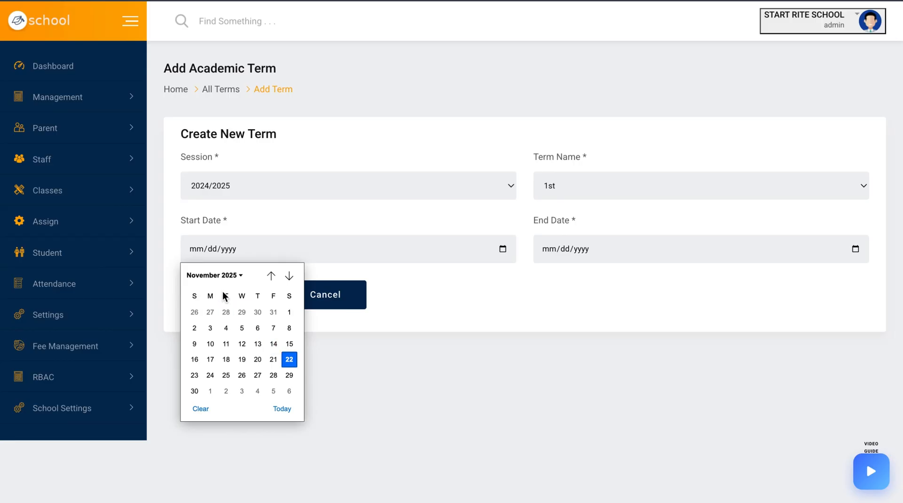
click(234, 282)
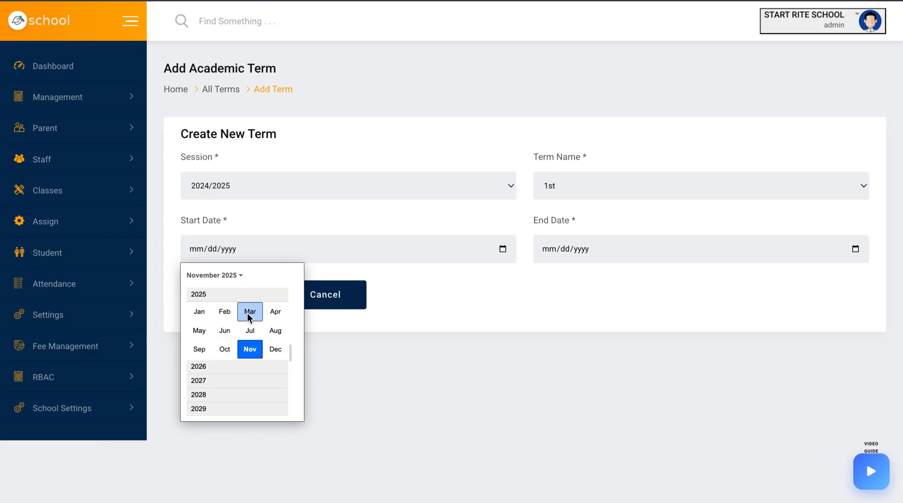
click(198, 312)
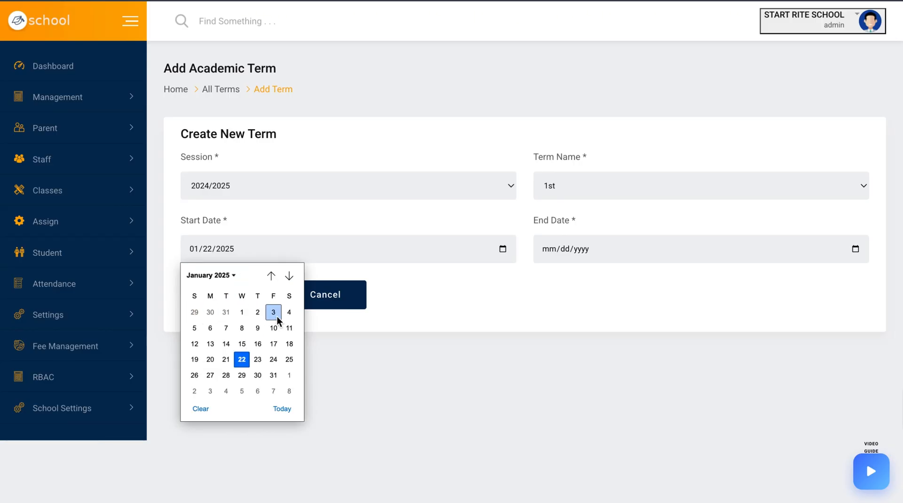
click(195, 328)
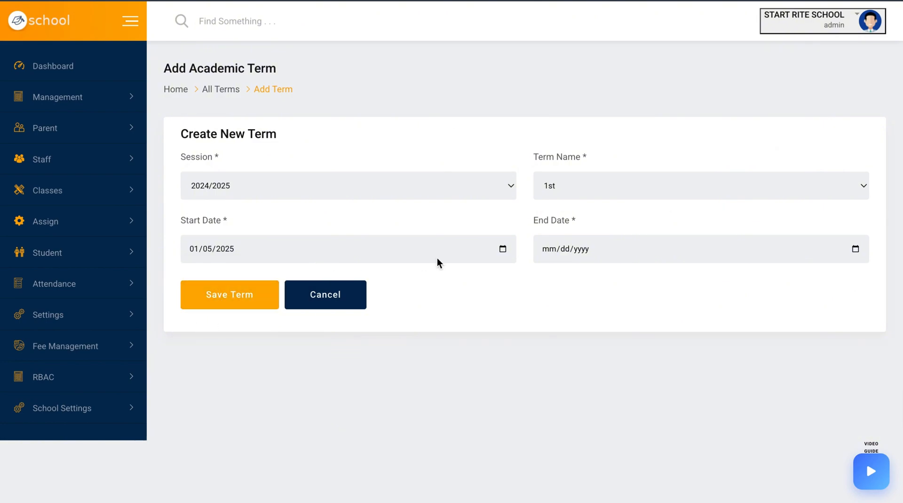
Set the 1st term's end date to 03/05/2025 and save the term
click(856, 249)
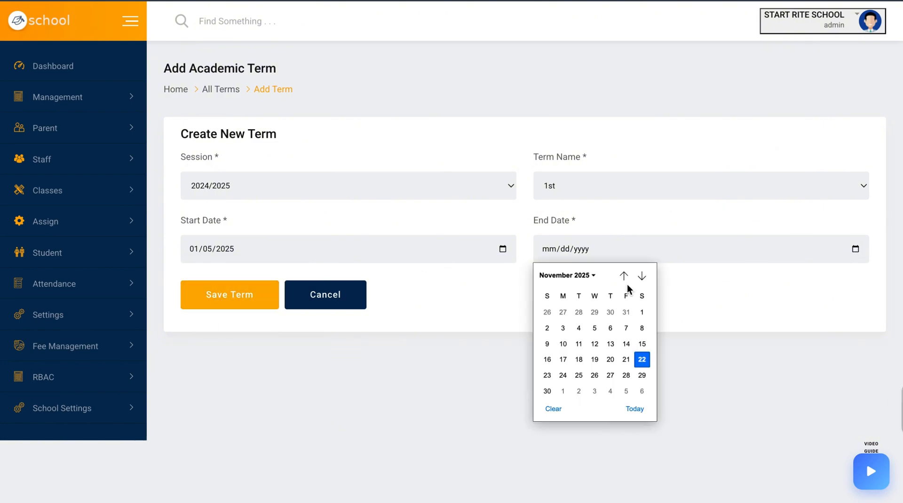
click(587, 277)
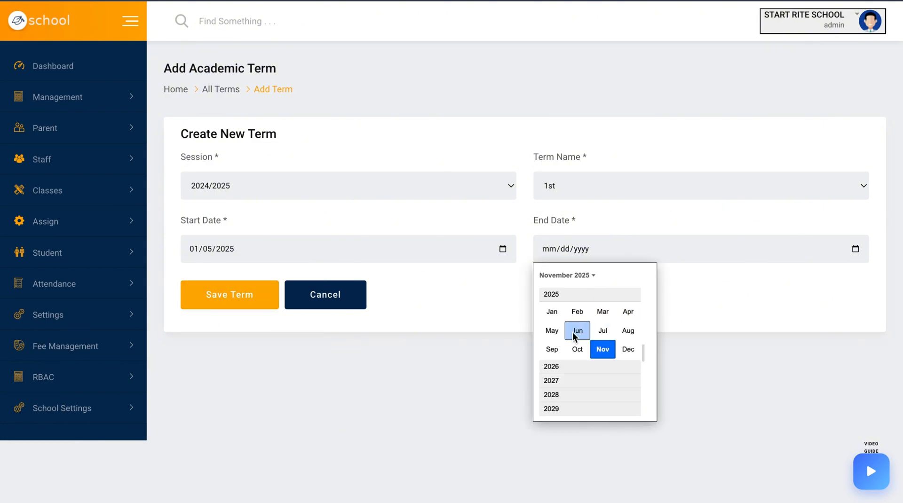
click(604, 313)
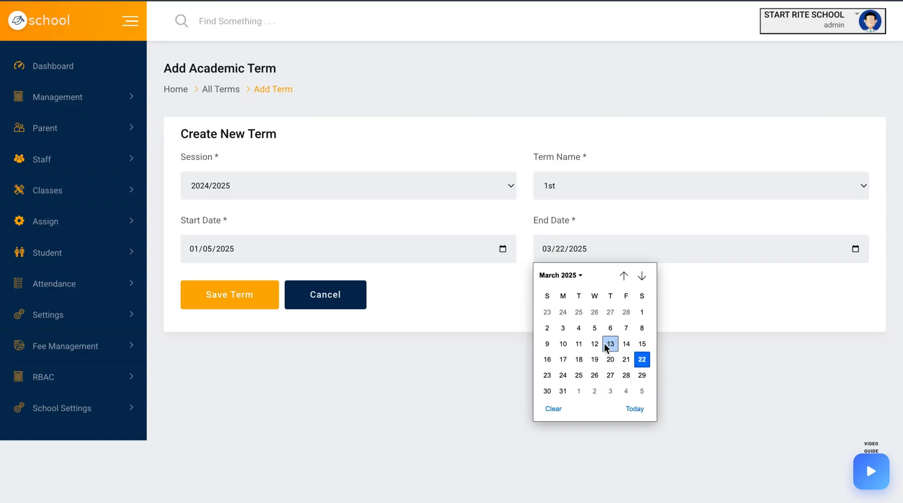
click(596, 328)
click(253, 306)
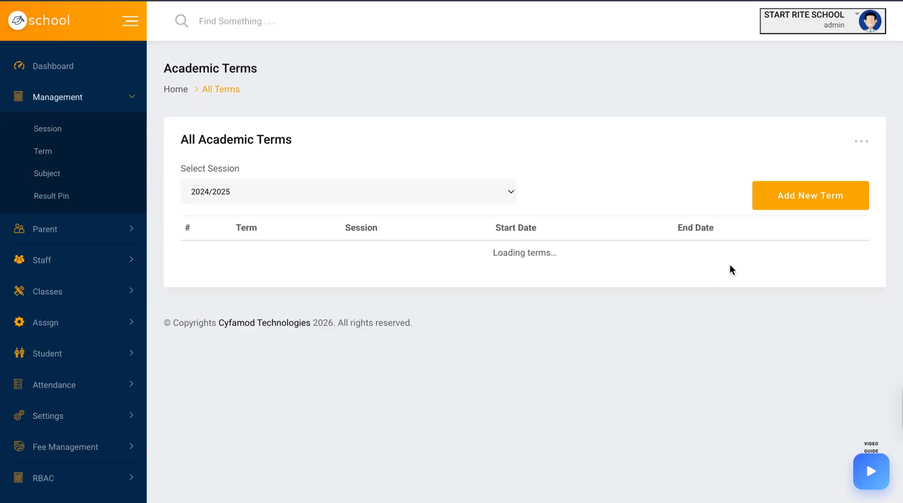
Start a new term for session 2024/2025 with term name 2nd
click(767, 200)
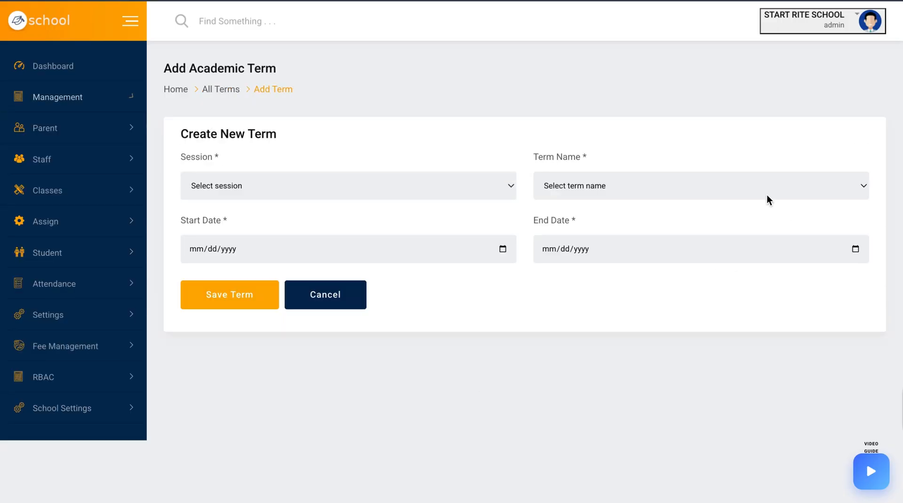
click(443, 196)
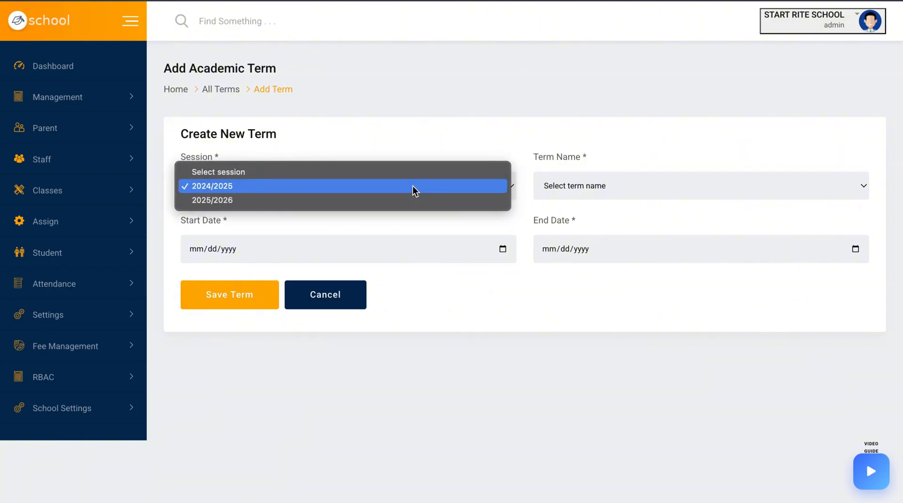
click(456, 188)
click(592, 189)
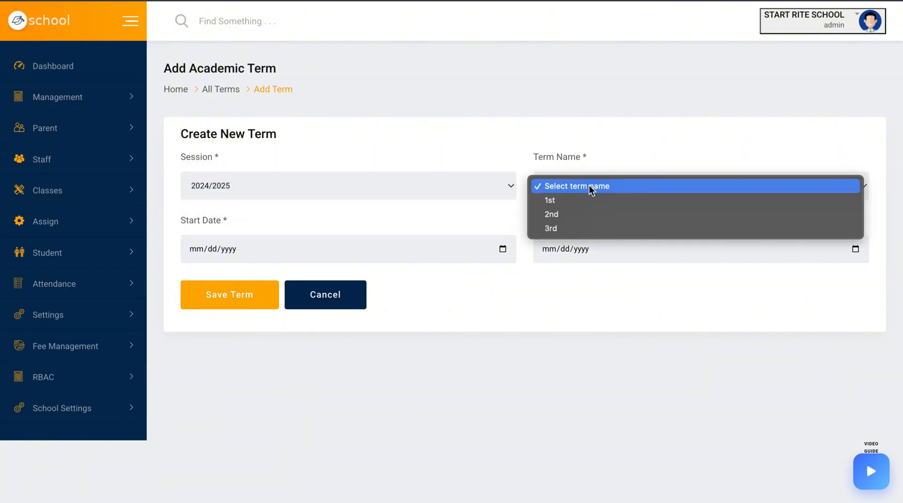
click(583, 220)
Set the 2nd term's start date to 03/27/2025
click(503, 249)
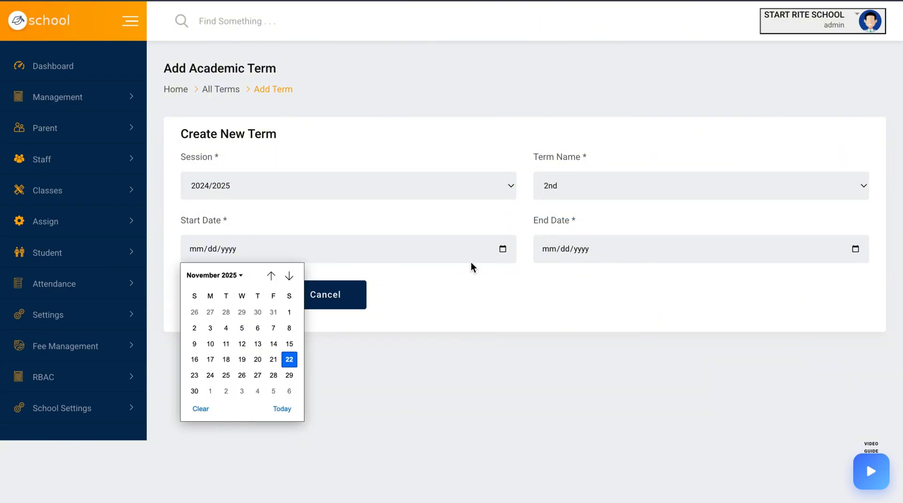
click(222, 278)
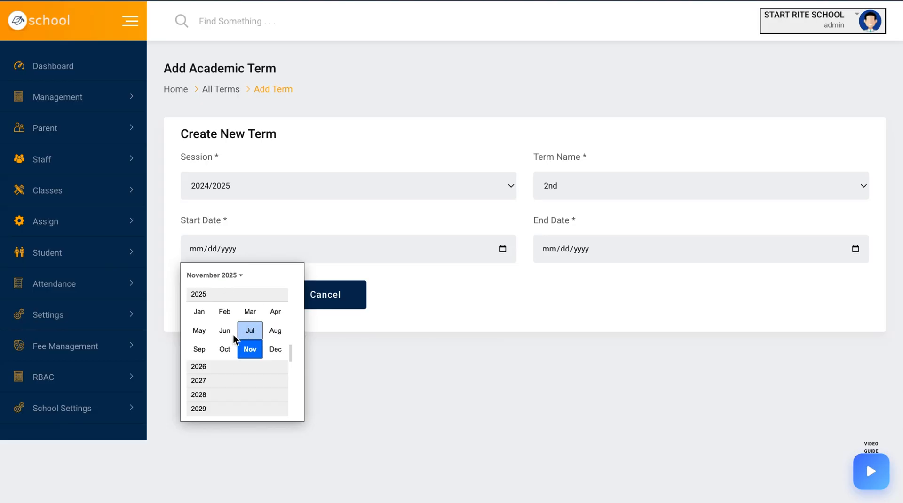
click(253, 313)
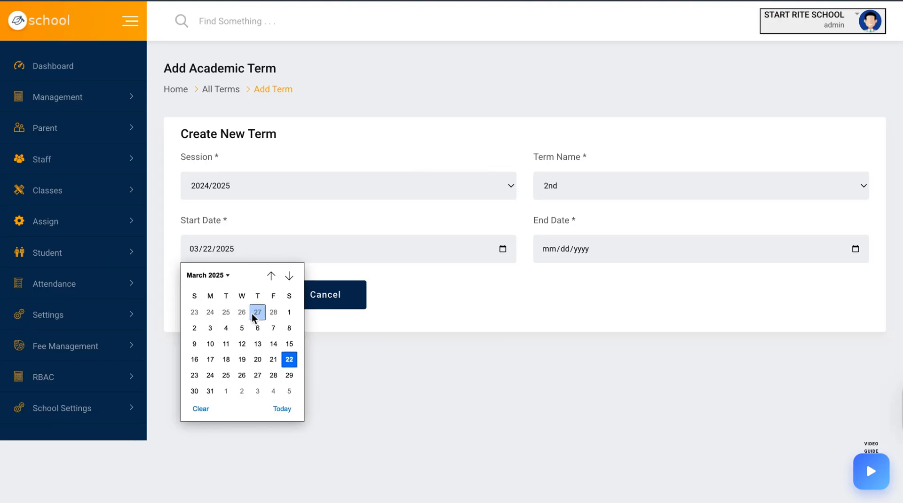
click(257, 375)
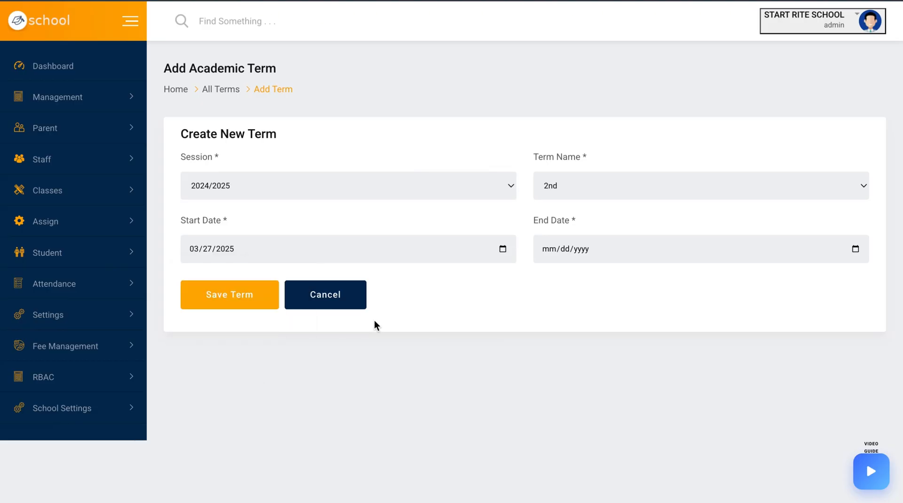
Set the 2nd term's end date to 05/04/2025 and save the term
click(855, 250)
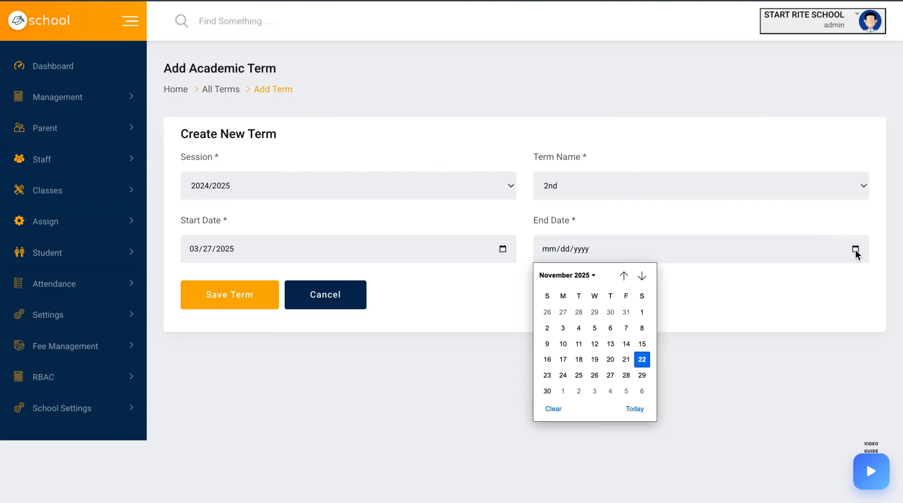
click(586, 281)
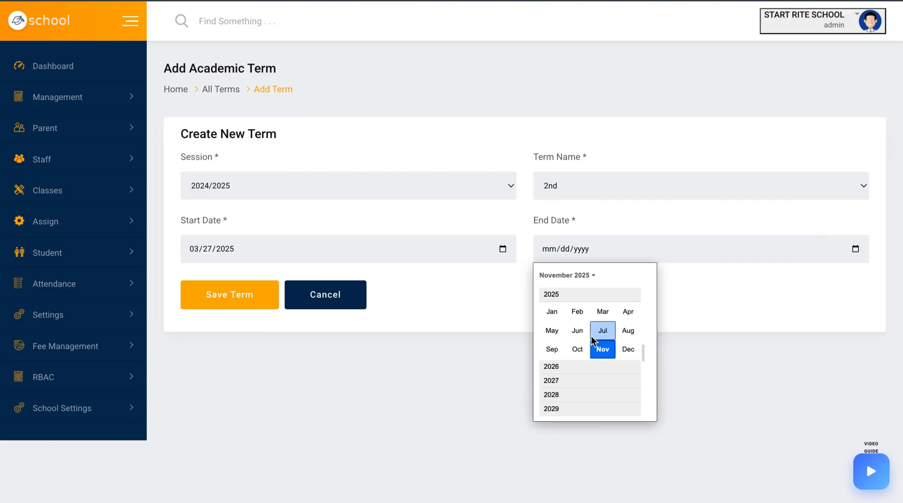
click(552, 331)
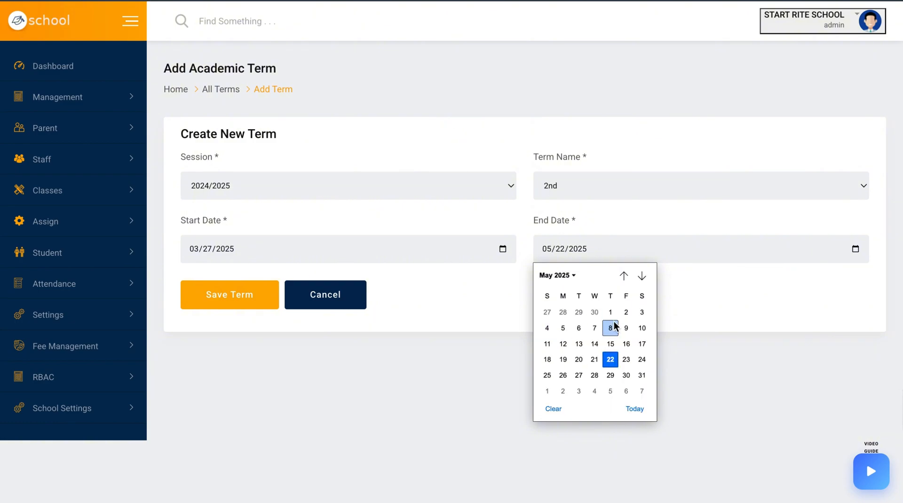
click(548, 328)
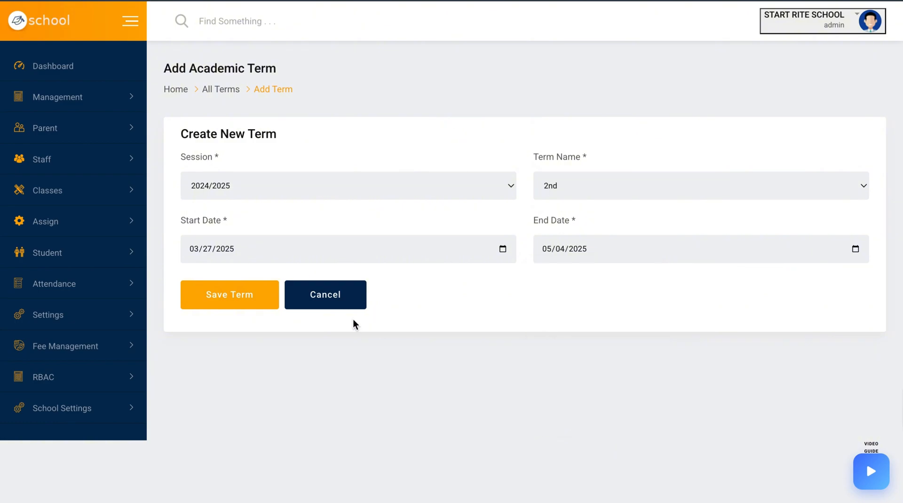
click(246, 296)
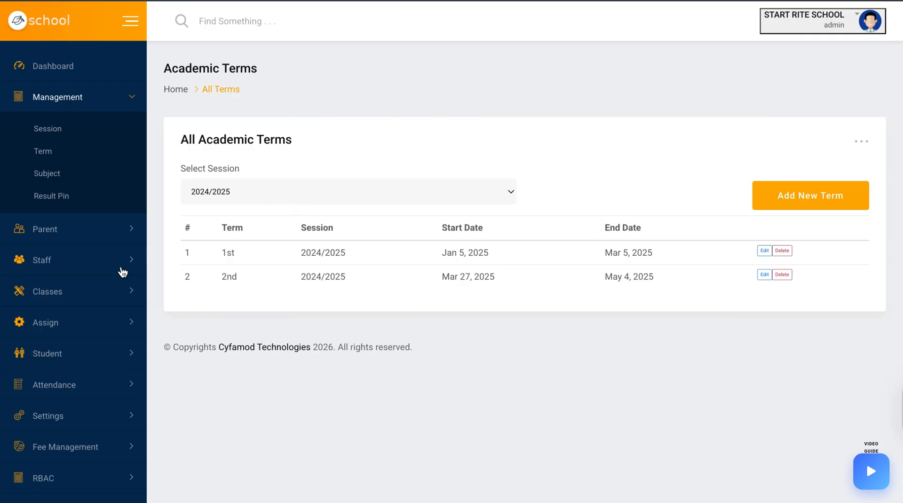
Filter the academic terms list to show session 2025/2026
scroll(121, 269, down, 1)
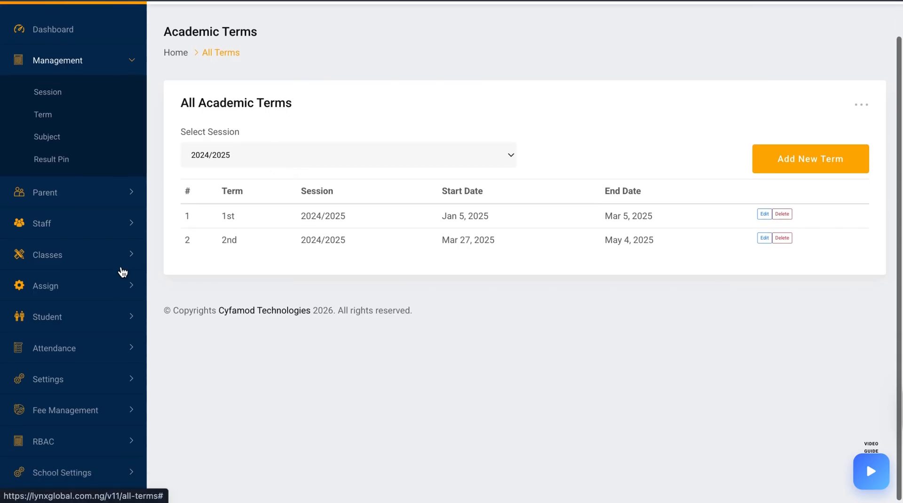
click(284, 159)
click(280, 168)
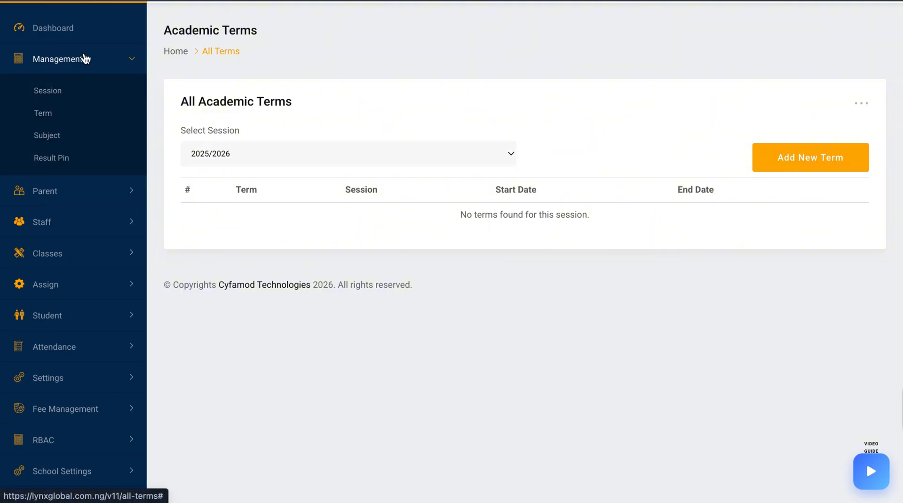
Open the school settings and review the school profile and admin details
scroll(88, 300, down, 1)
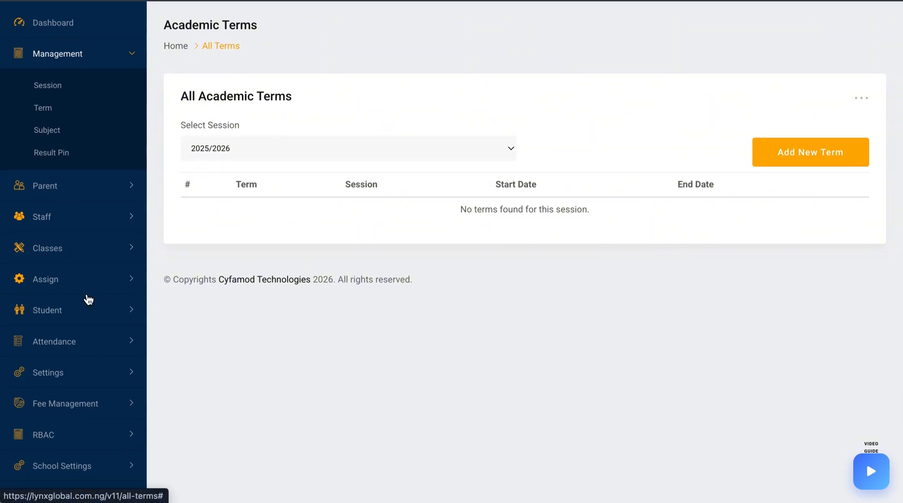
scroll(78, 479, down, 1)
click(78, 470)
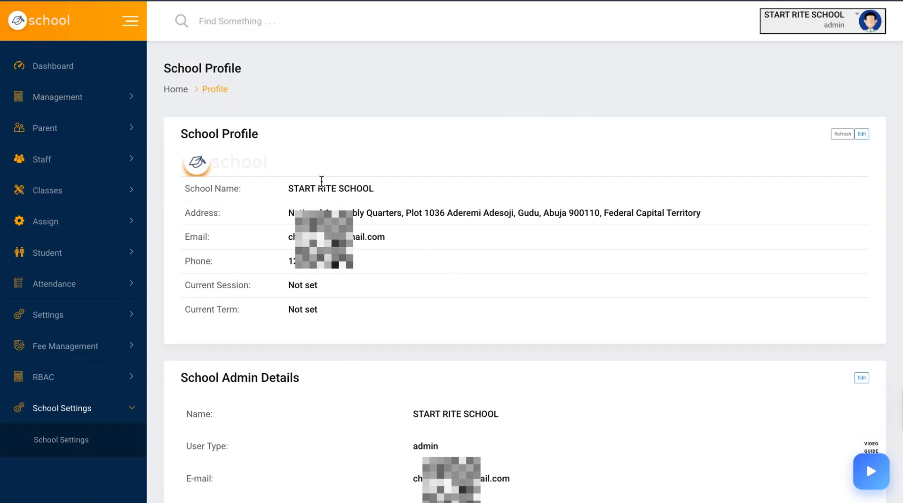
scroll(487, 255, down, 1)
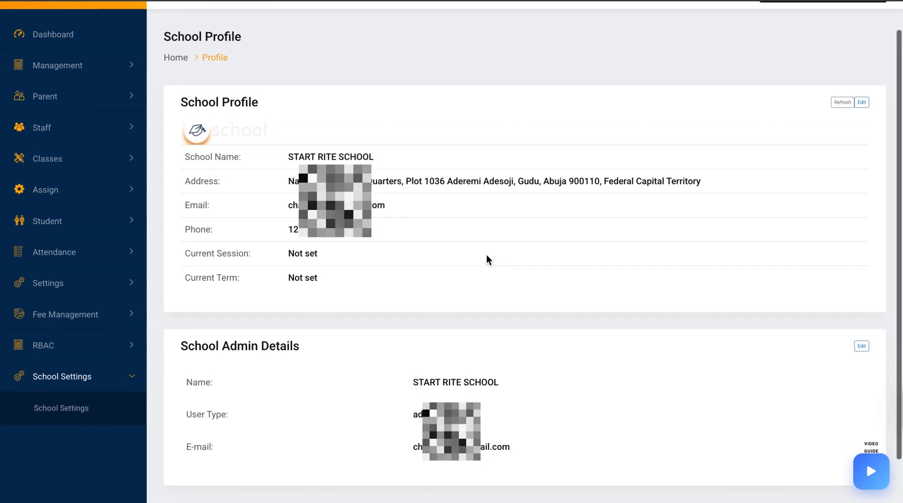
triple_click(474, 428)
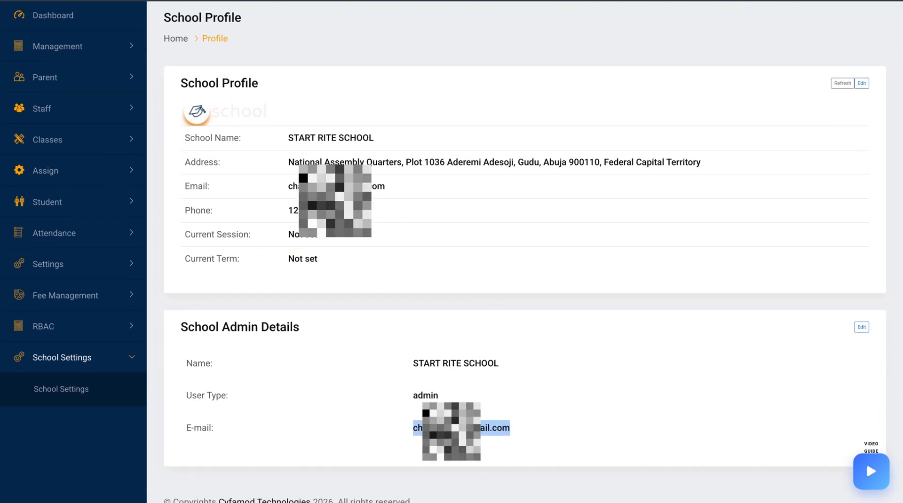
scroll(592, 269, up, 1)
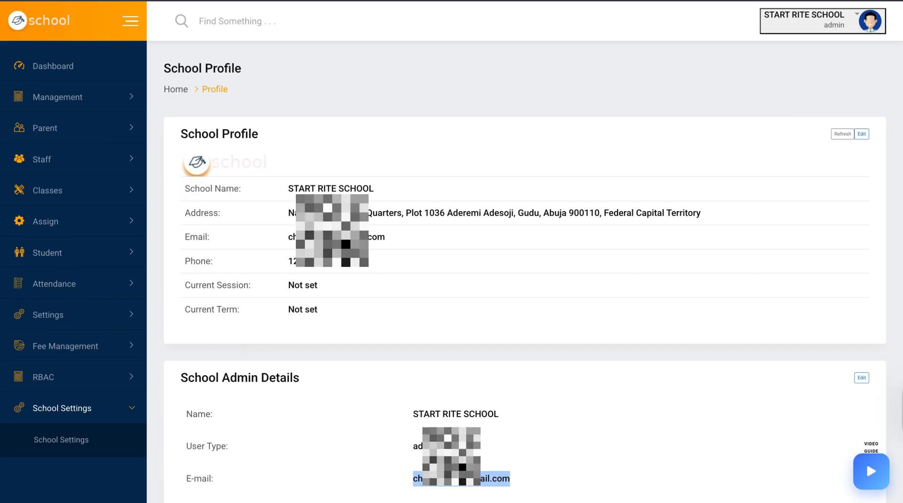
Edit the school profile, setting the current session to 2024/2025 and the current term to 1st
click(868, 134)
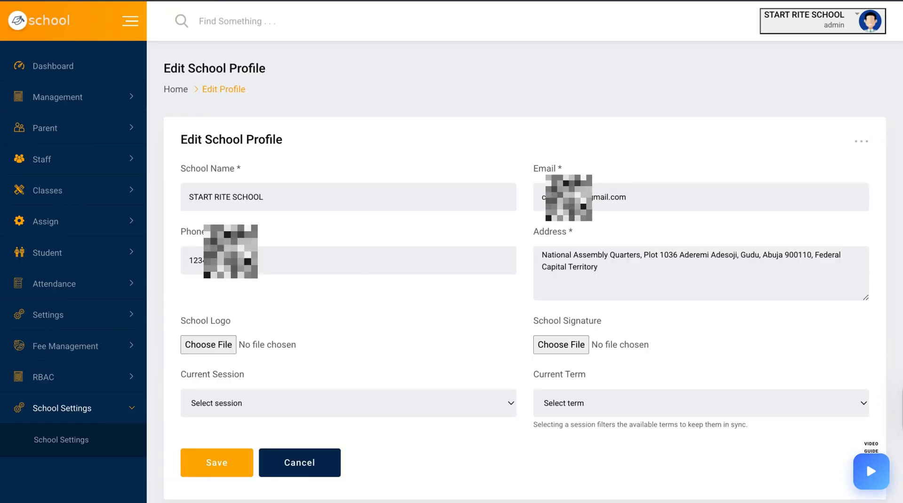
click(274, 403)
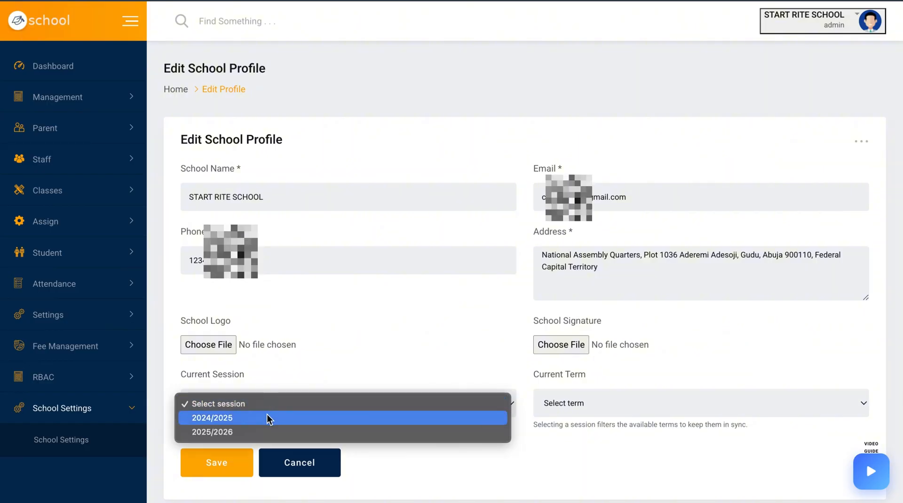
click(267, 415)
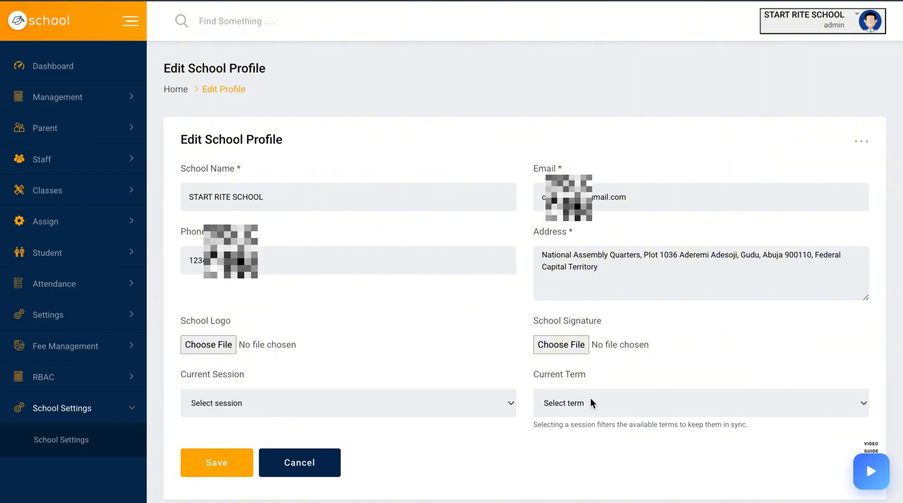
click(502, 404)
click(480, 417)
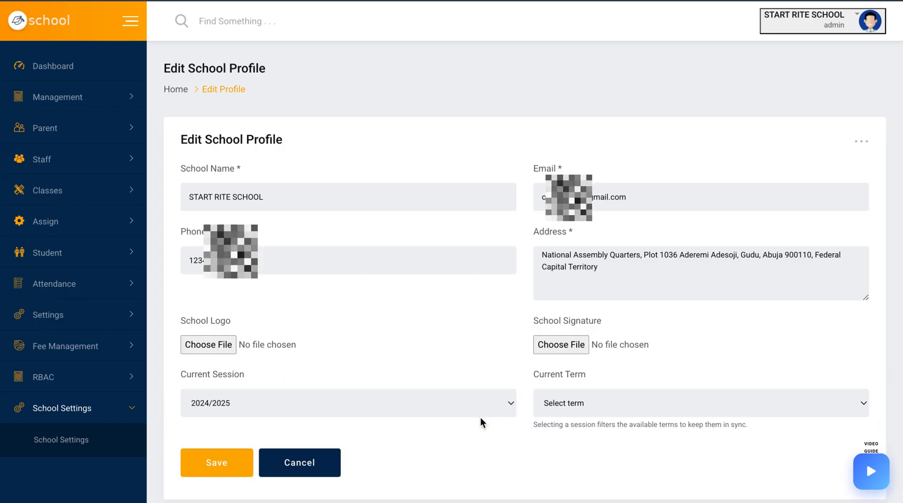
click(620, 405)
click(610, 419)
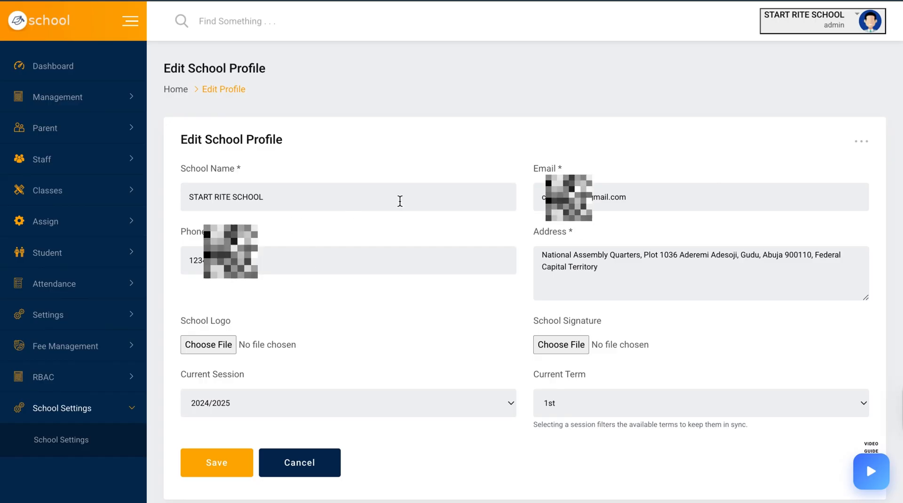
Attach WhatsApp image files from Downloads as the school logo and the school signature
click(220, 345)
click(235, 226)
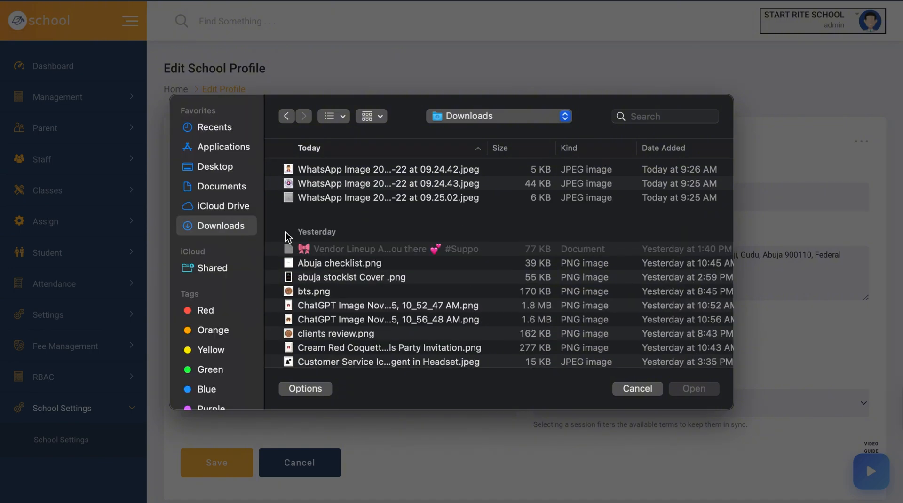
click(231, 167)
click(215, 230)
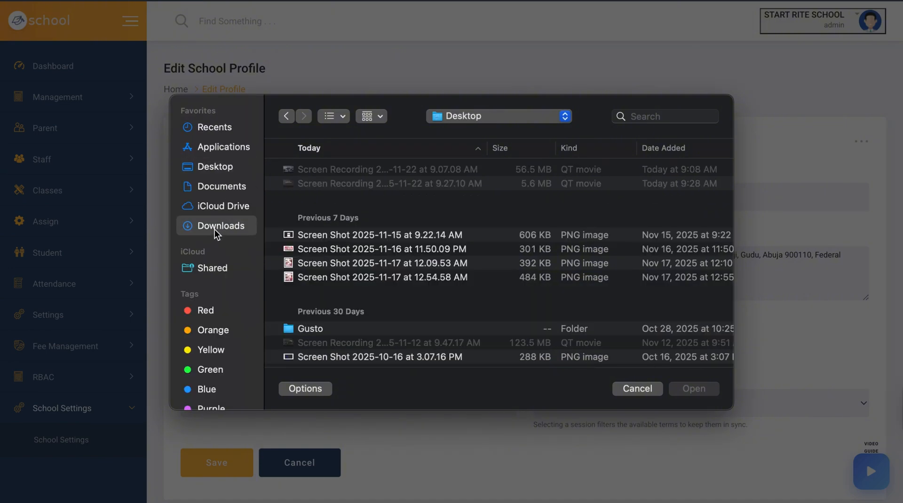
double_click(329, 182)
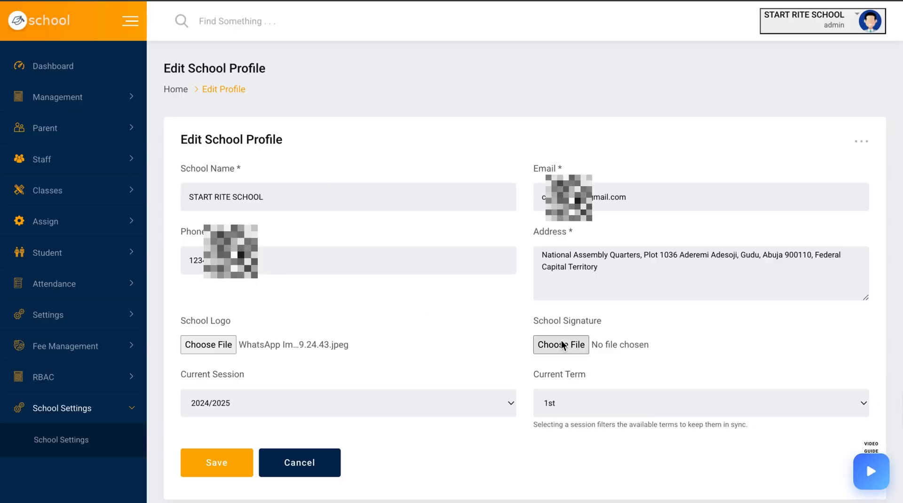
click(561, 343)
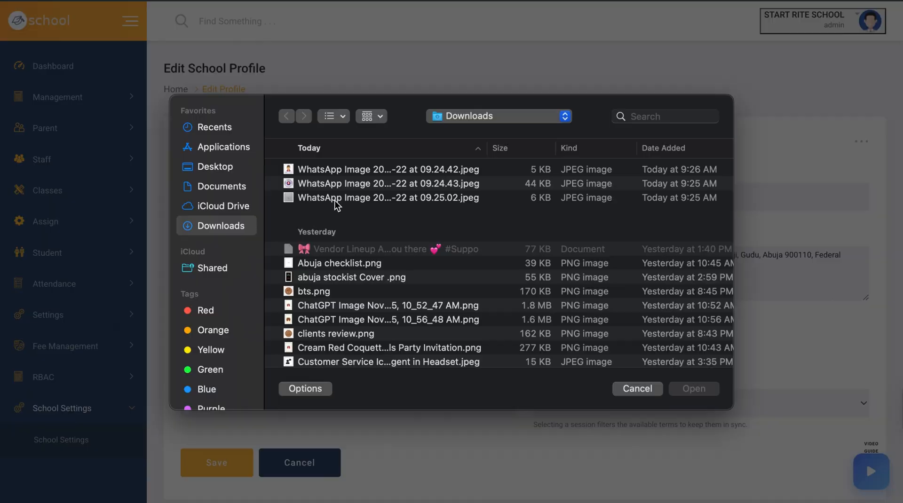
double_click(335, 199)
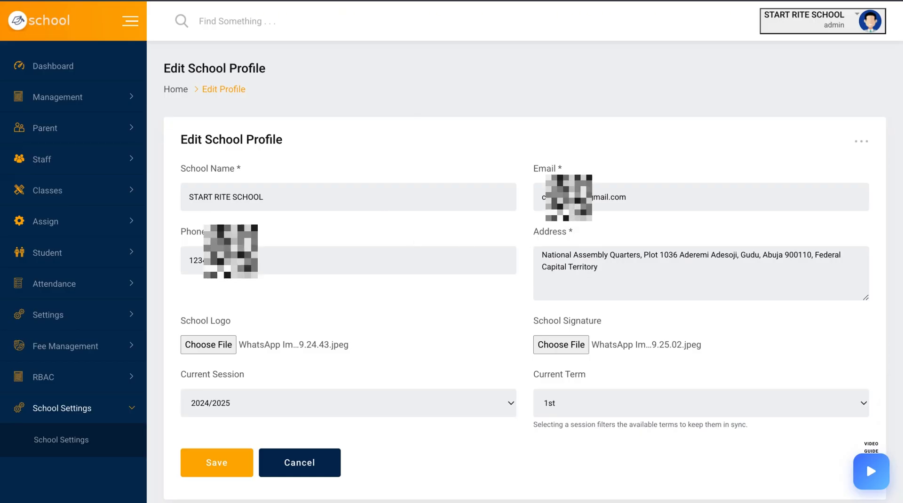
Correct the beginning of the school's email address
drag(579, 200, 514, 200)
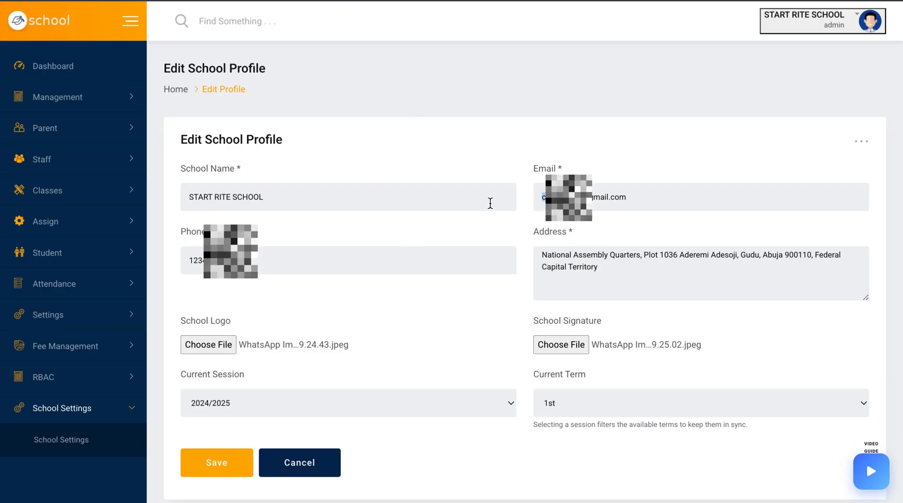
text(start)
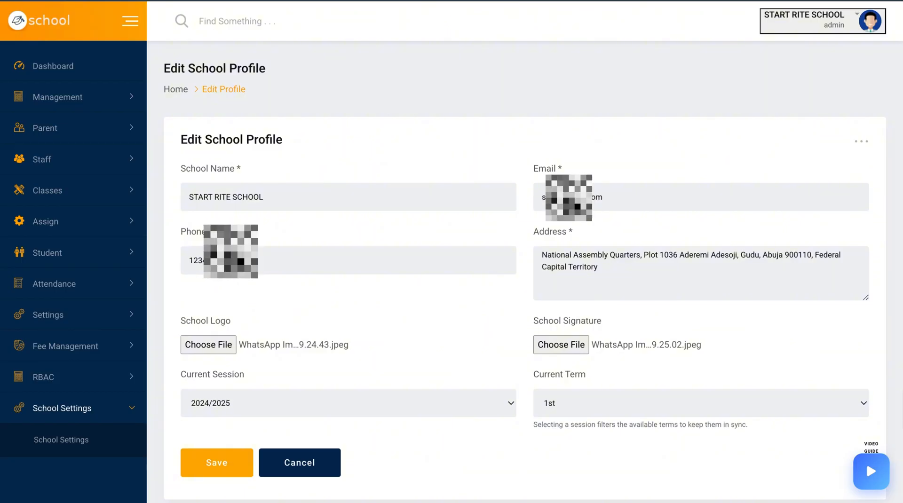
text(ri)
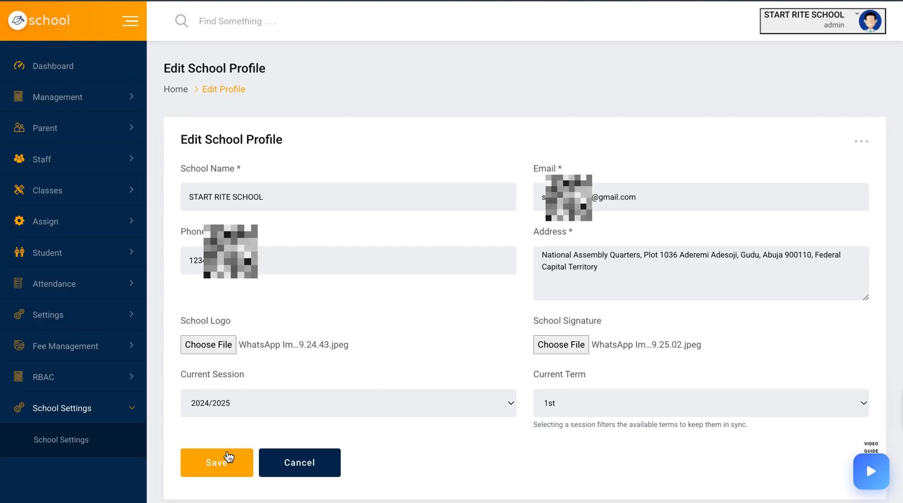
Save the edited school profile and review the updated profile and admin details
click(215, 464)
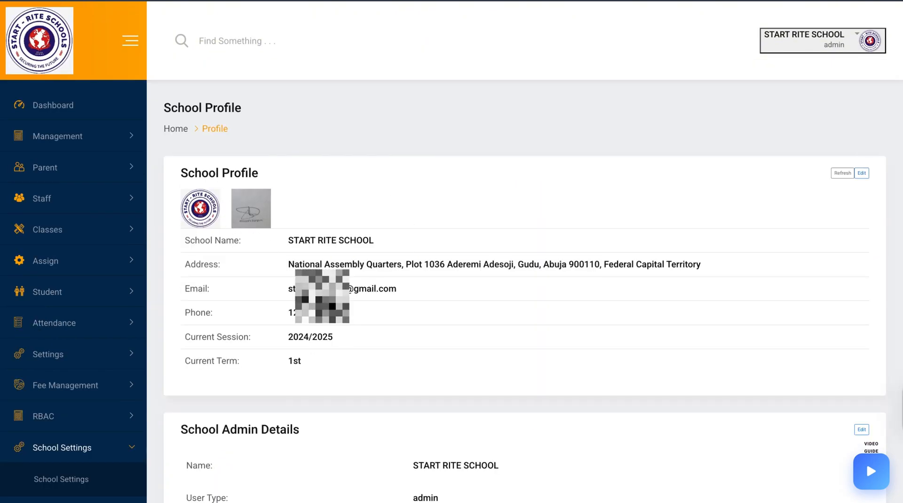
scroll(410, 323, down, 1)
scroll(424, 395, down, 3)
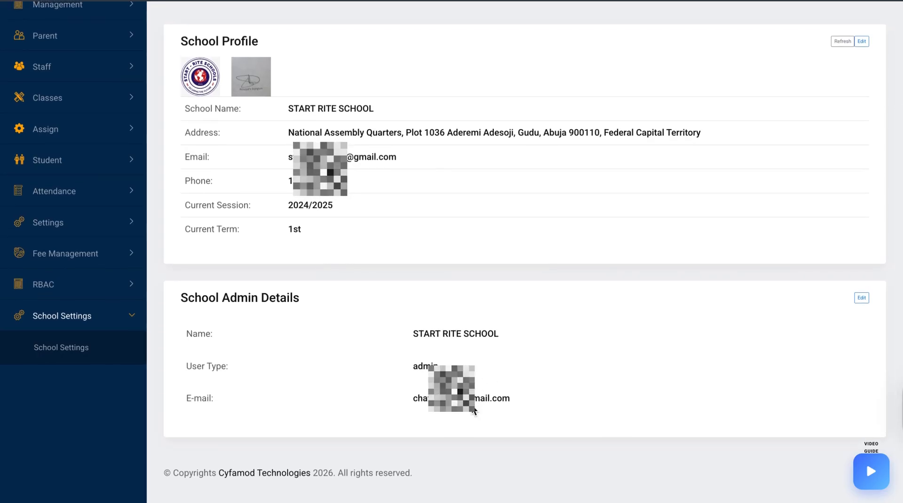
scroll(362, 229, up, 3)
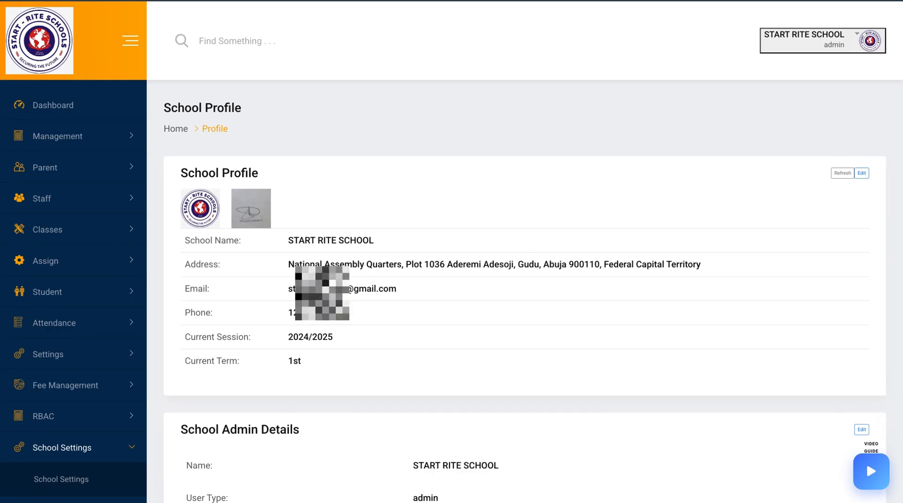
triple_click(325, 289)
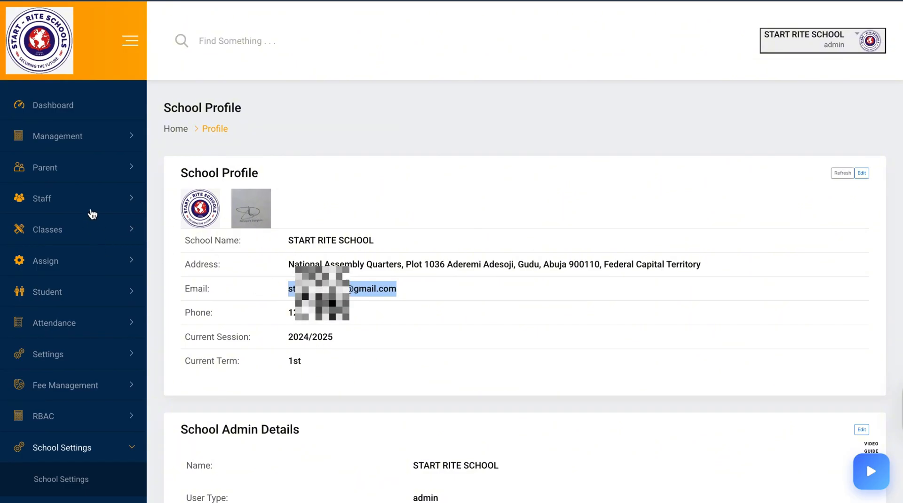
Open the parent list and start a new parent, entering the parent's first and last name, phone number and email
click(87, 168)
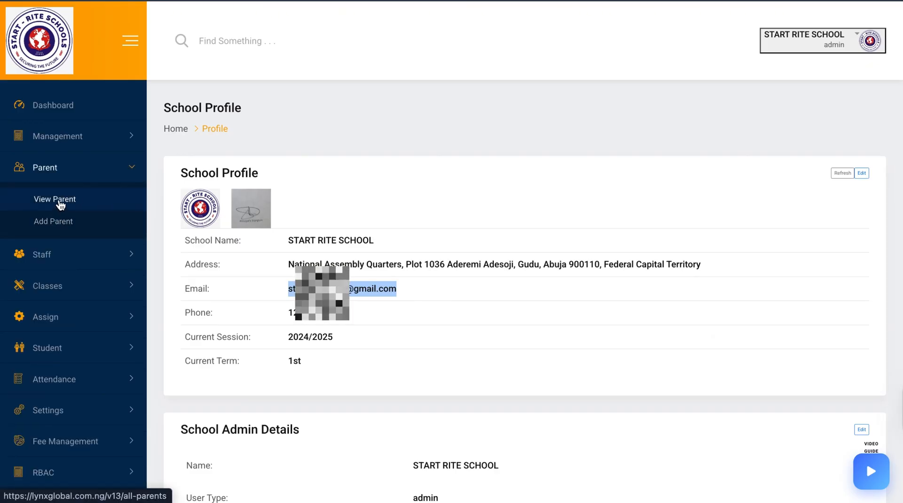
click(60, 203)
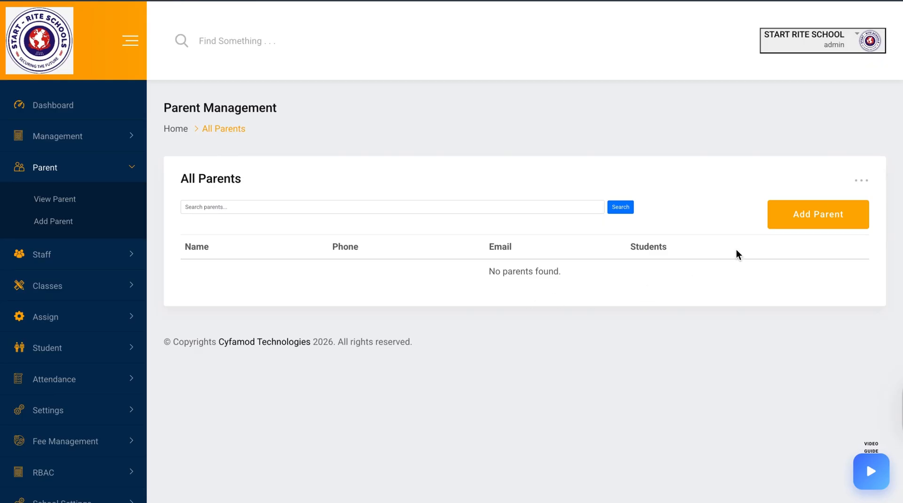
click(819, 214)
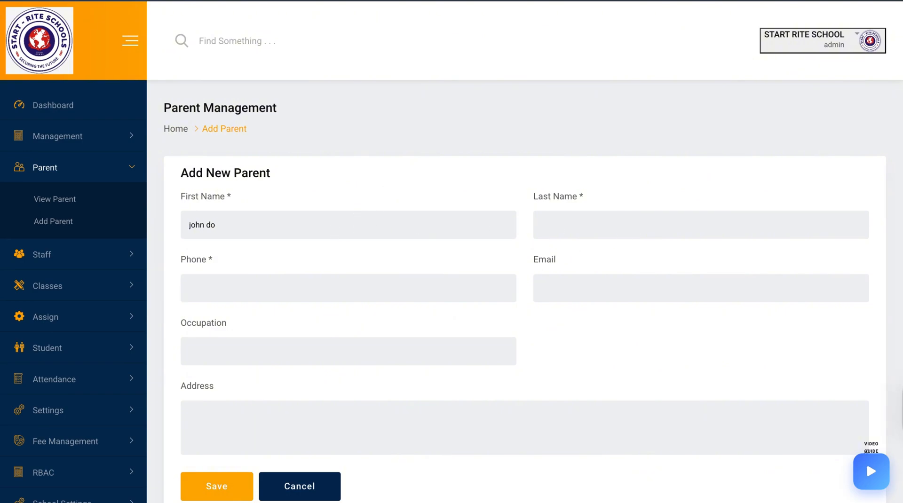
click(563, 218)
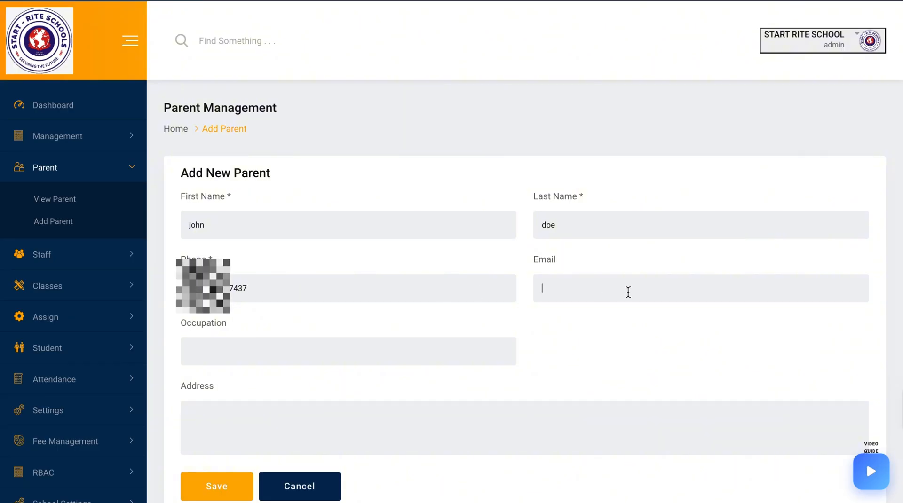
click(611, 322)
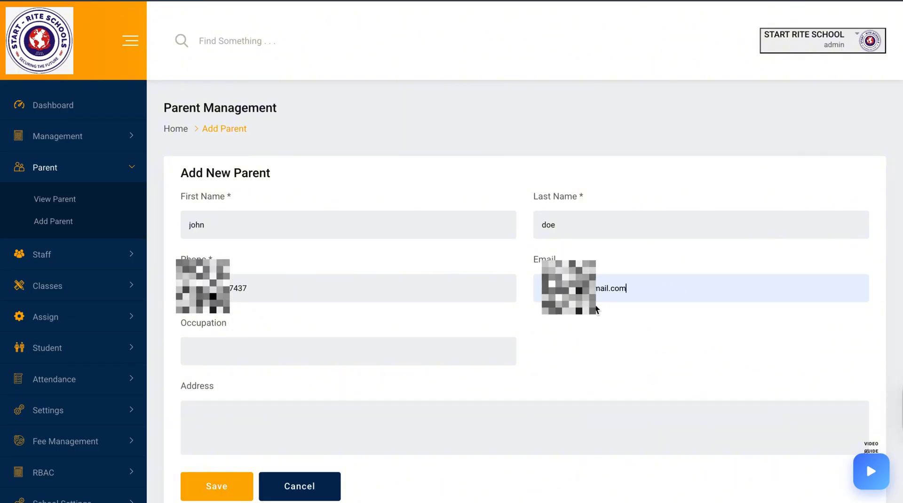
click(584, 289)
key(BackSpace)
text(2)
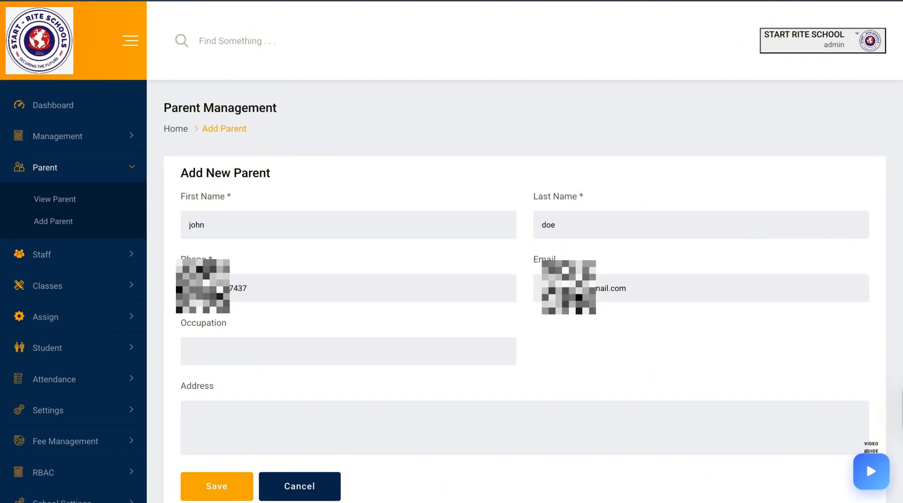
Set the parent's occupation to developer and address to abuja, then save the new parent
click(417, 343)
text(de)
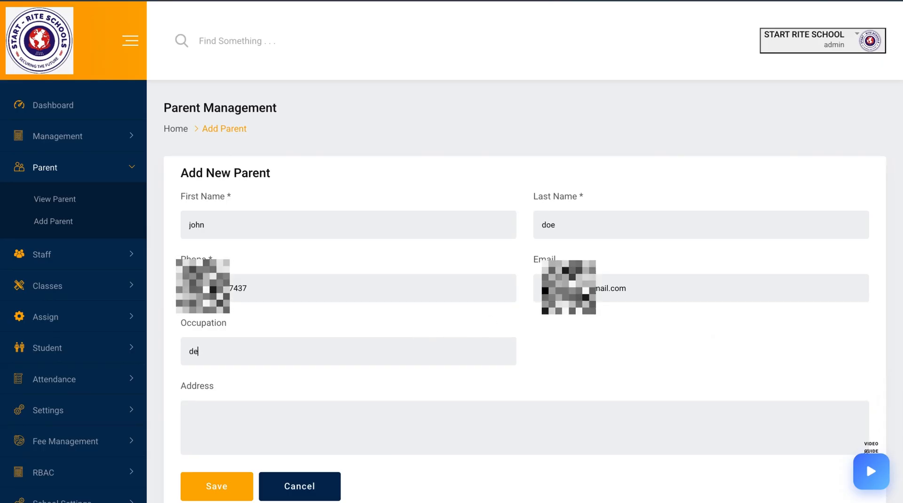
text(veloper)
click(428, 428)
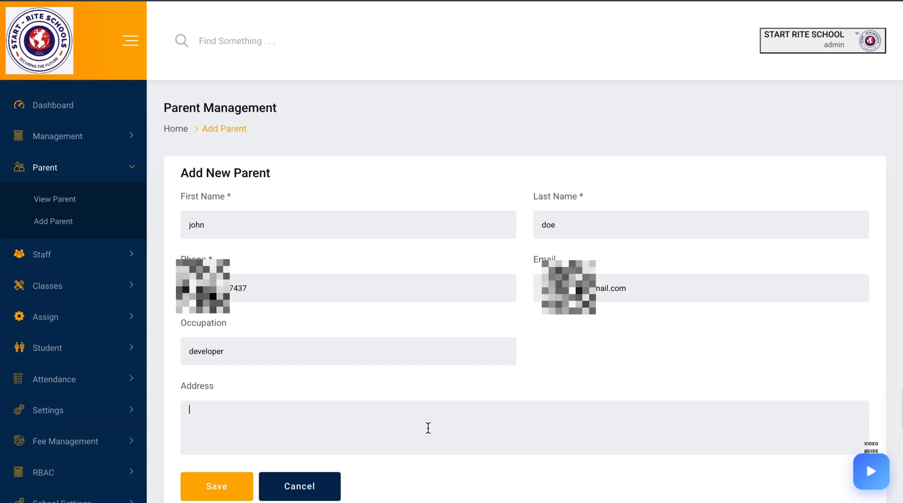
text(abuja)
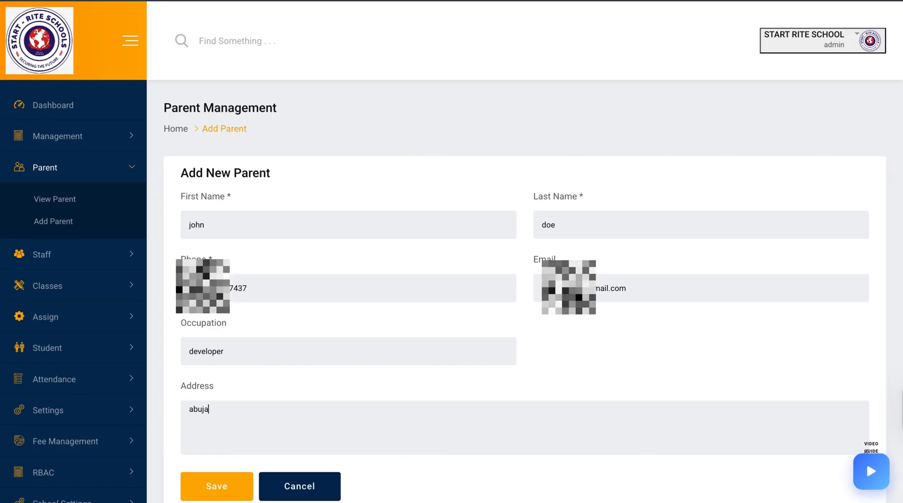
click(235, 487)
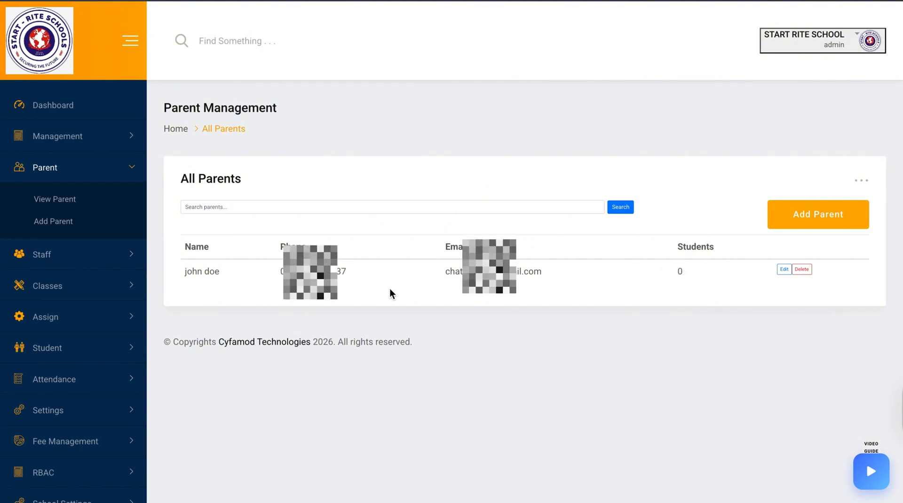
Open the class list and add a new class named JSS 1
click(115, 259)
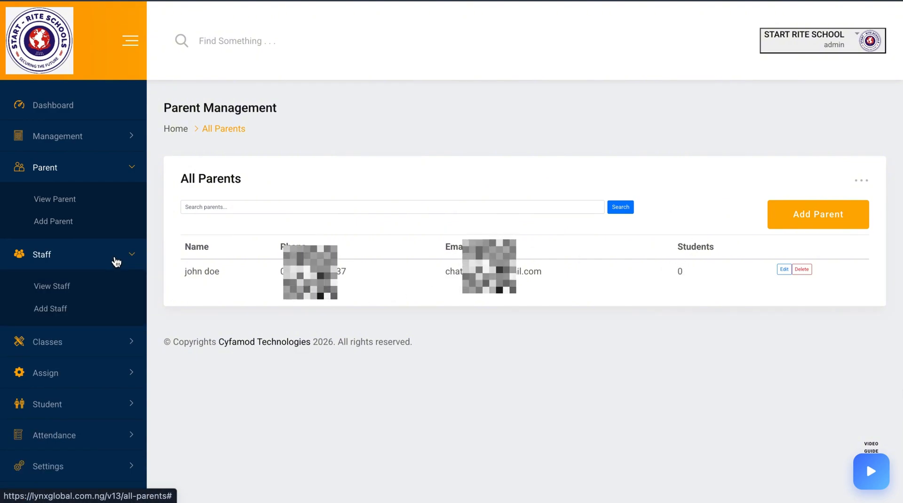
click(104, 346)
click(44, 319)
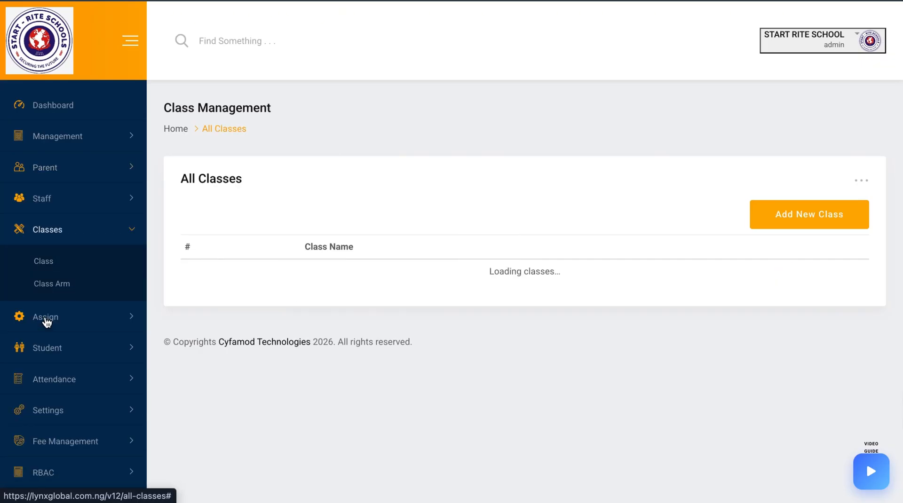
click(771, 215)
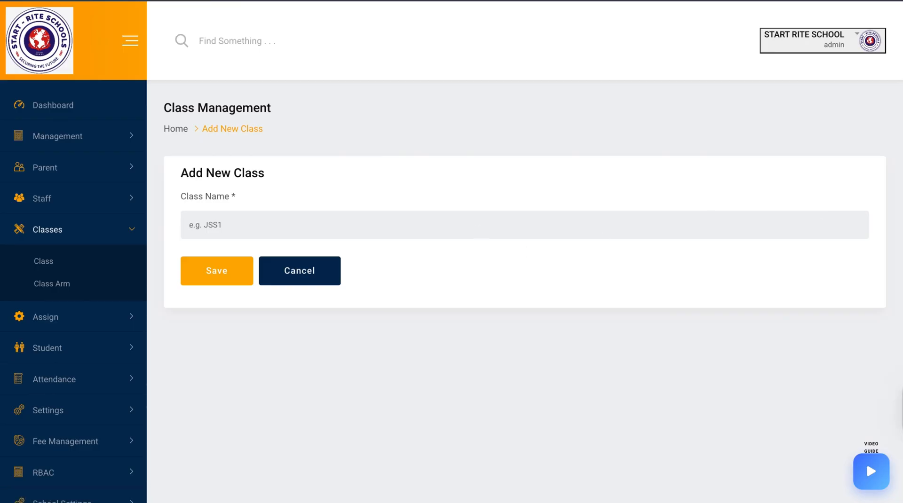
text(JSS 1)
click(228, 269)
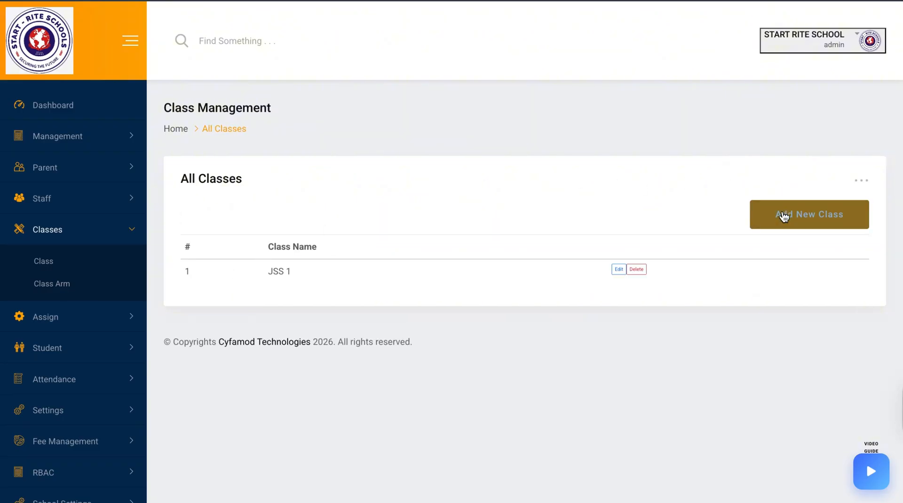
Add another class named JSS 2
click(783, 215)
click(709, 233)
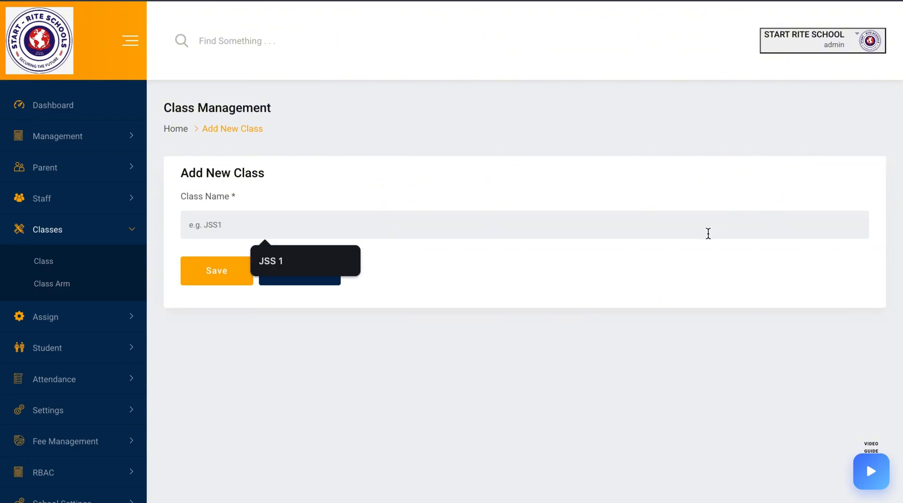
click(312, 254)
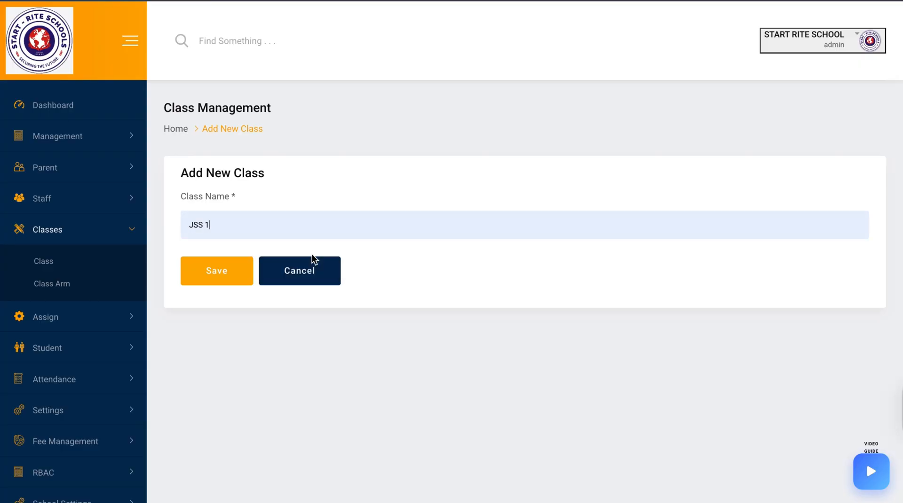
key(BackSpace)
text(2)
click(214, 272)
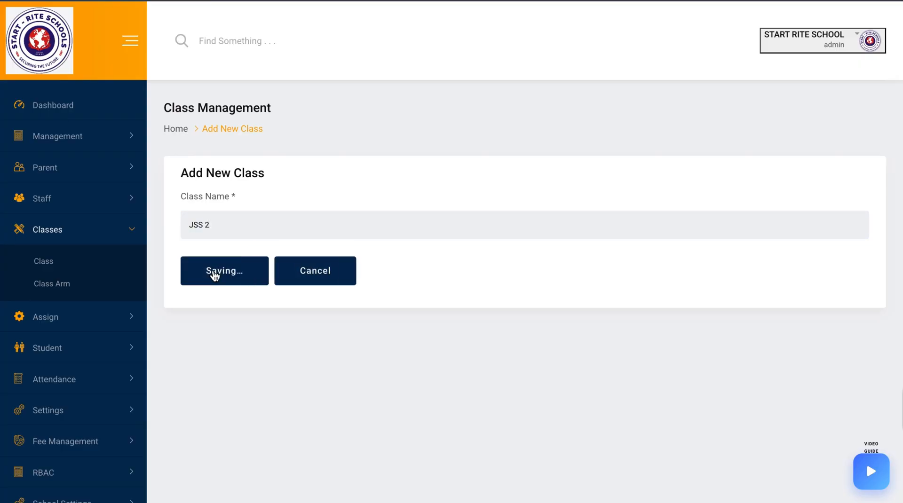
Add another class named JSS 3
click(806, 213)
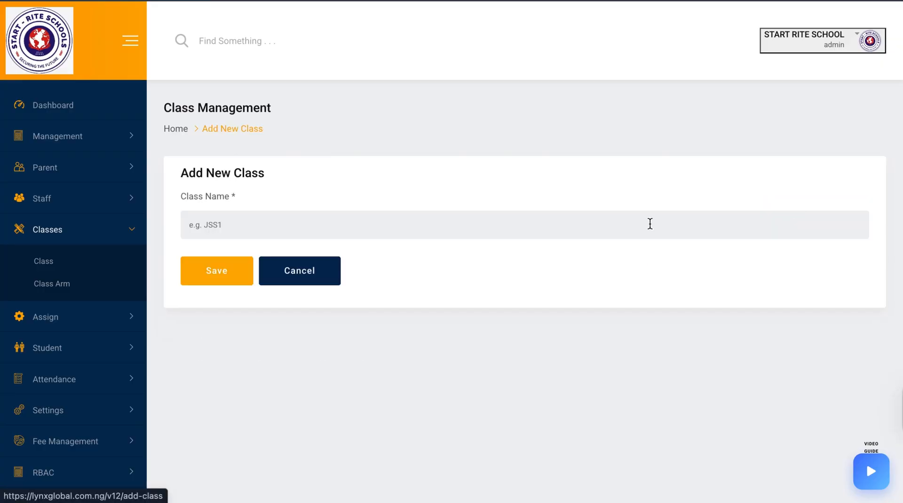
click(571, 224)
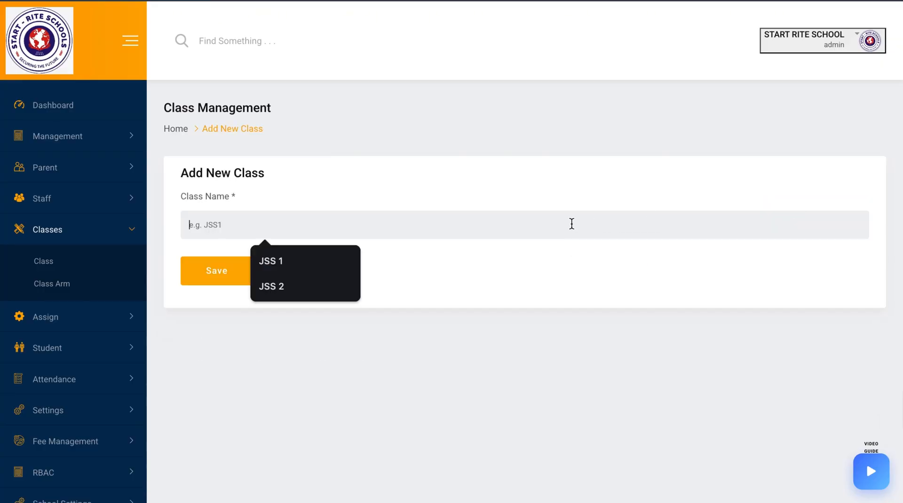
click(288, 283)
key(BackSpace)
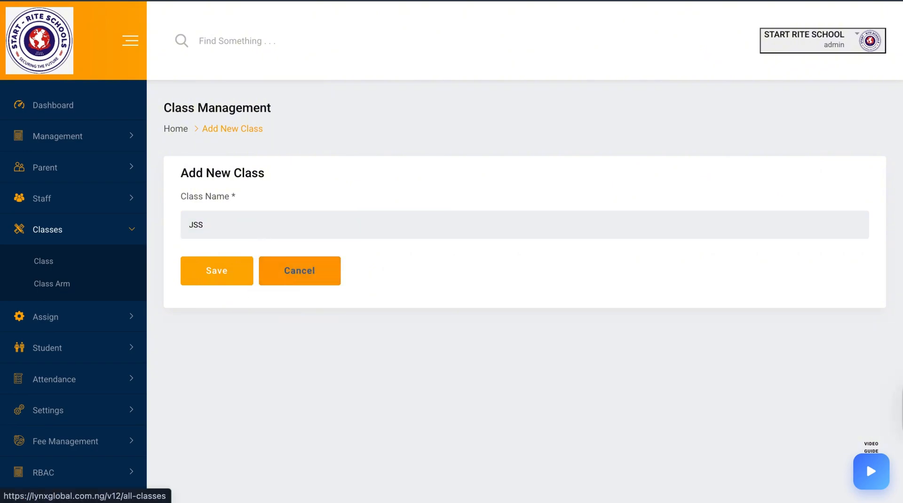
text(3)
click(212, 279)
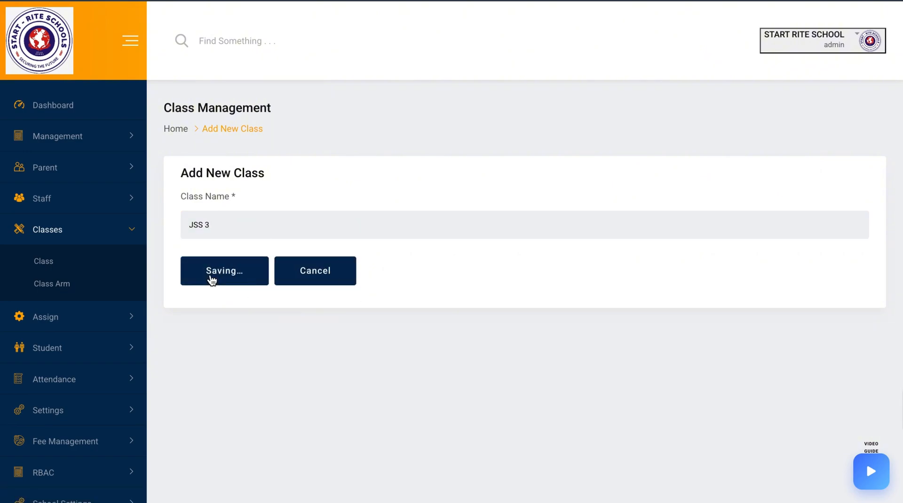
Open the class arms and add arm A to class JSS 1
click(49, 287)
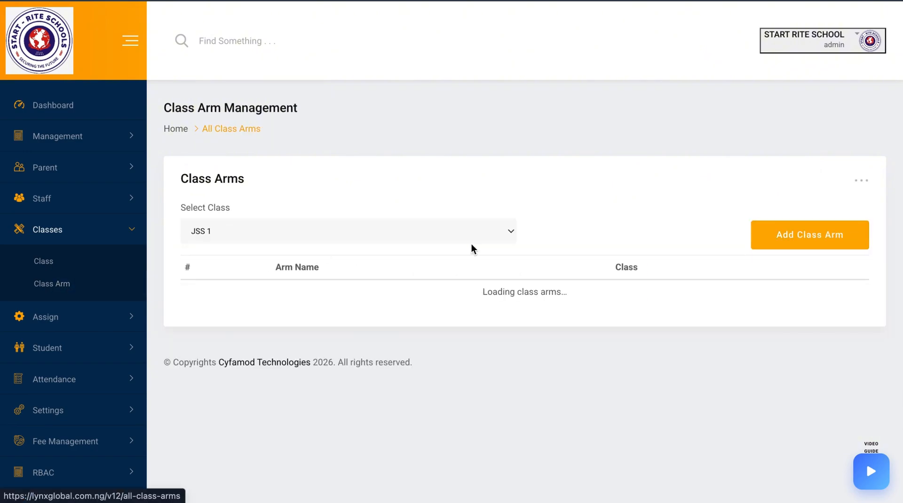
click(809, 235)
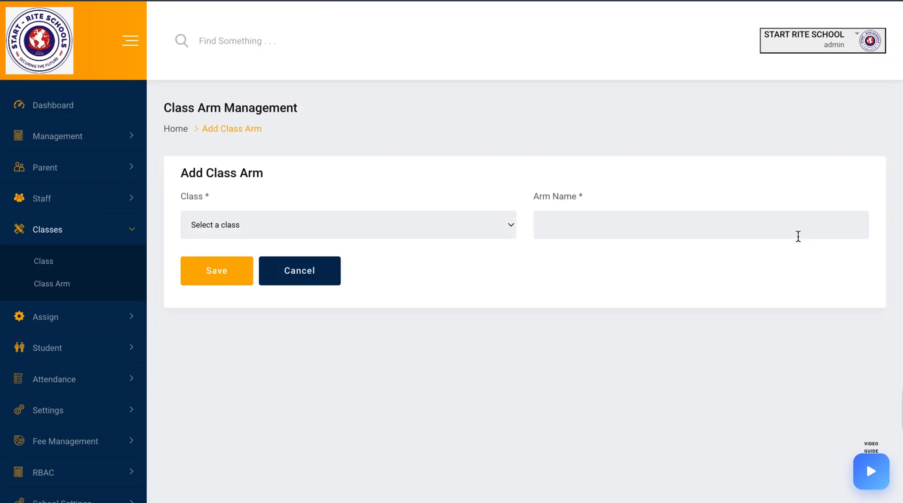
click(475, 227)
click(467, 225)
click(561, 221)
click(230, 271)
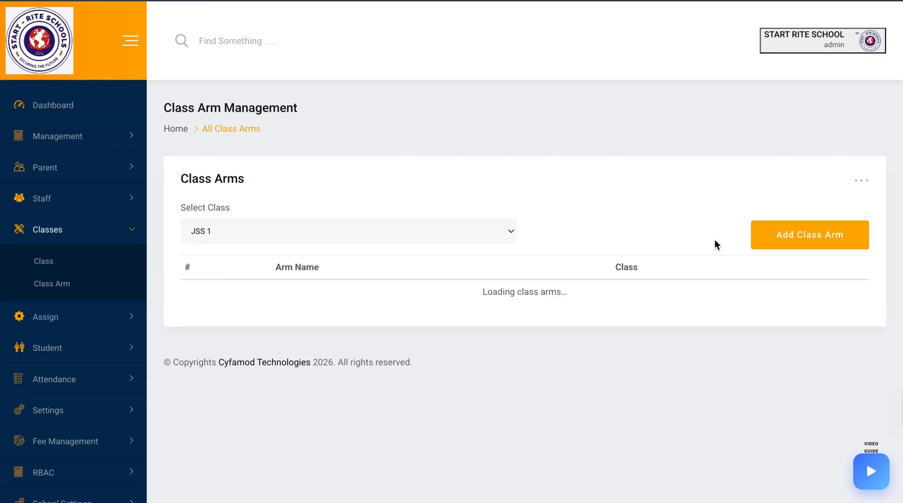
Add arm B to class JSS 1
click(782, 238)
click(487, 228)
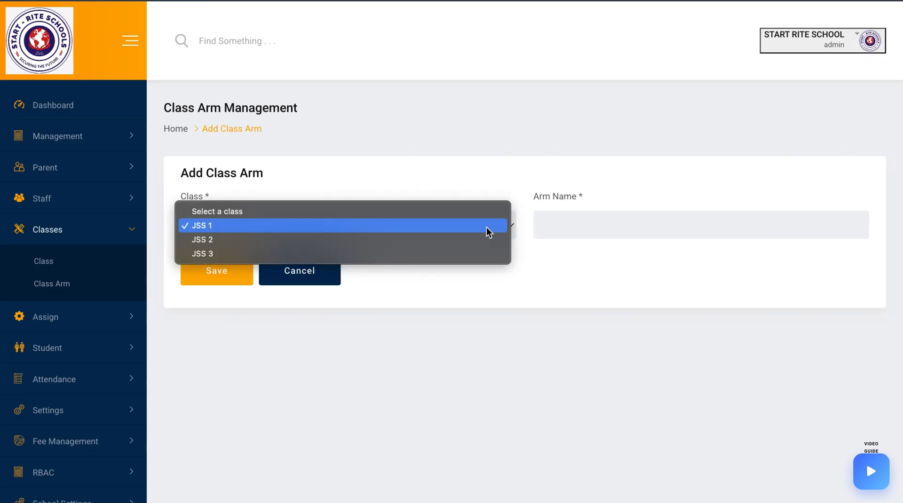
click(484, 226)
click(605, 220)
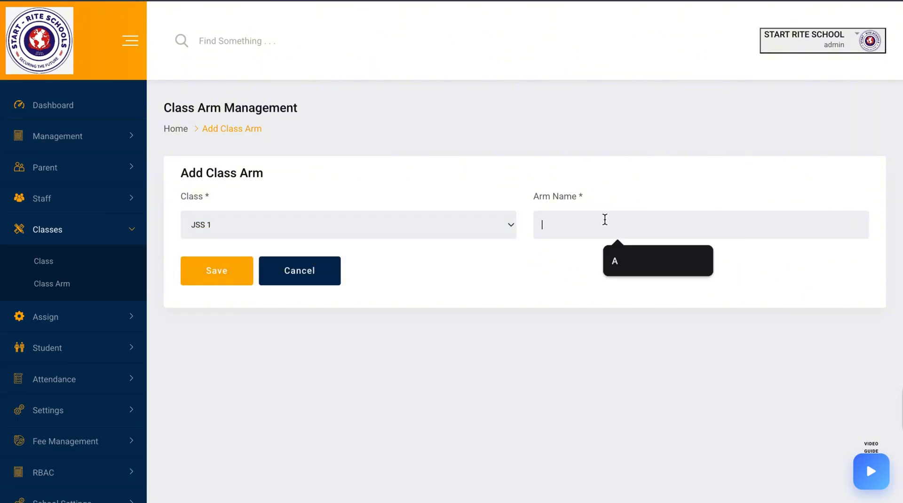
click(645, 259)
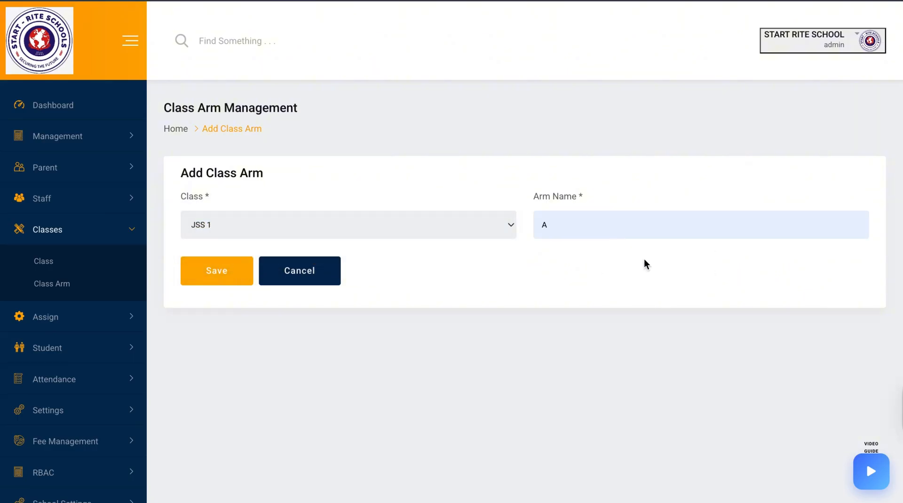
key(BackSpace)
text(B)
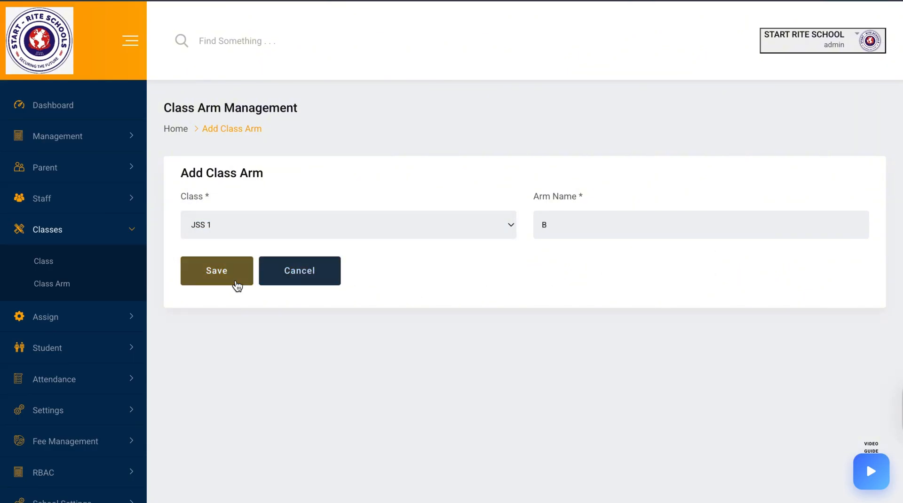
click(225, 271)
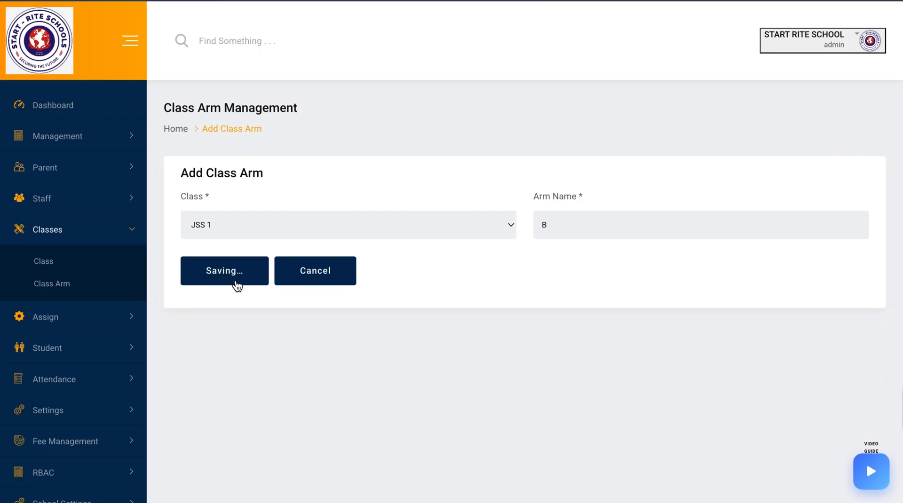
View the class arms listed for class JSS 2
click(454, 232)
click(443, 231)
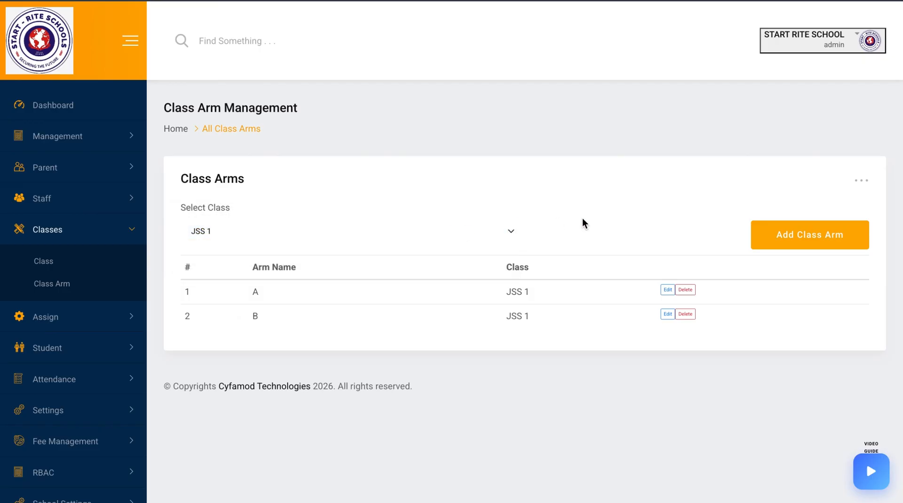
click(495, 237)
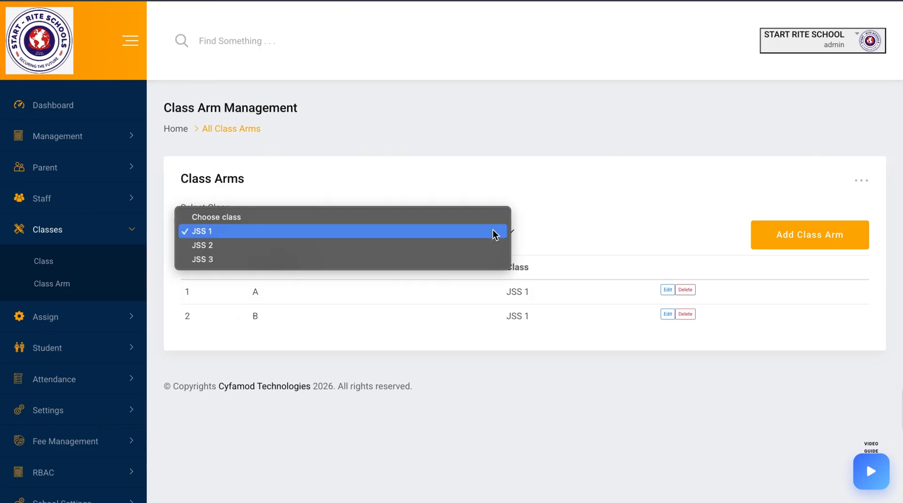
click(470, 250)
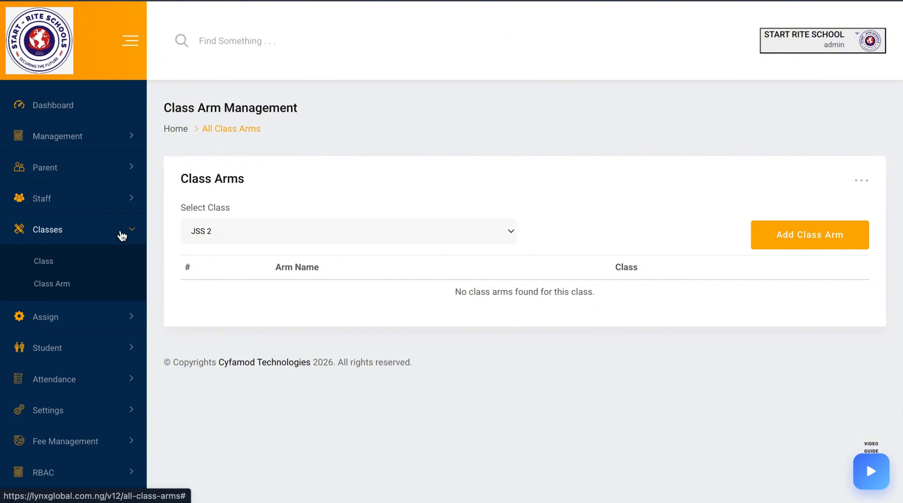
Open the Add Student form, fill in the student's first, middle and last names, and set gender to Male
click(88, 359)
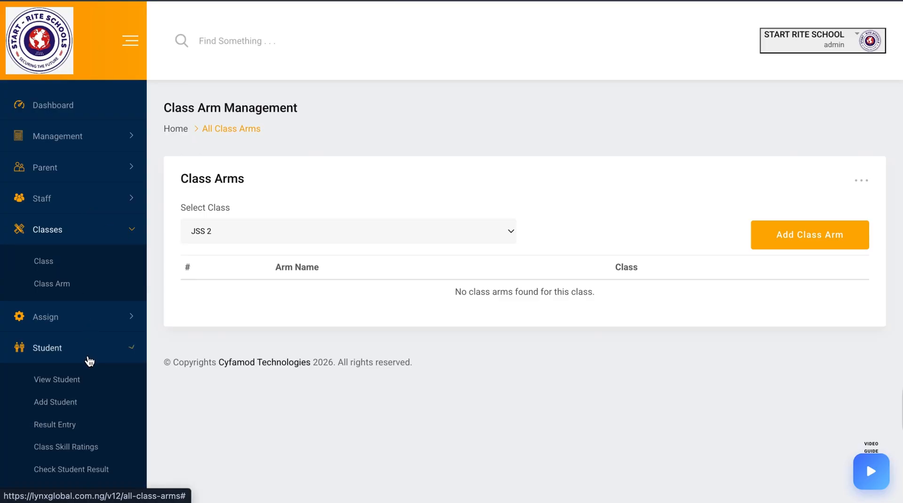
click(60, 381)
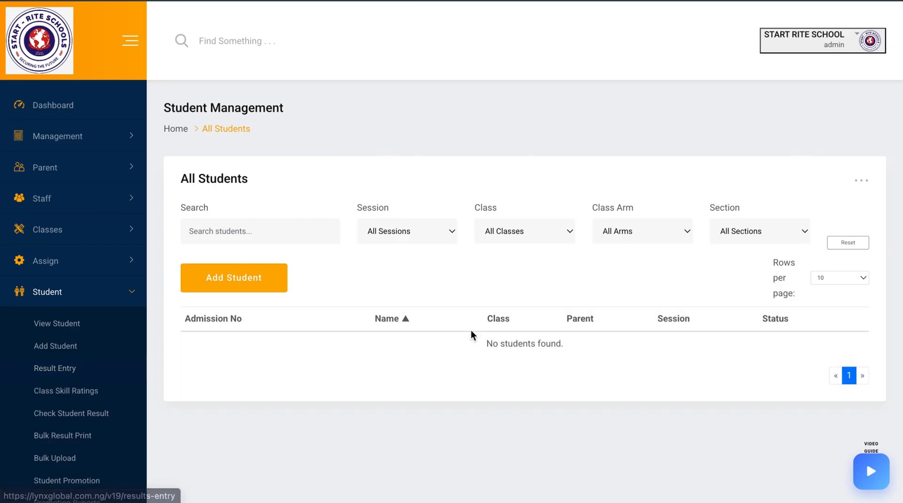
click(267, 294)
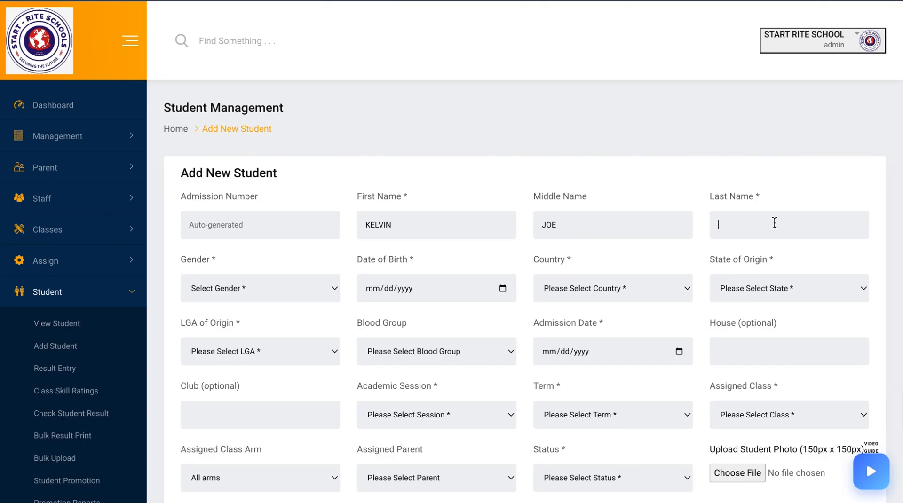
click(336, 296)
click(307, 303)
Set the student's date of birth using the date picker's month and year selection
click(409, 289)
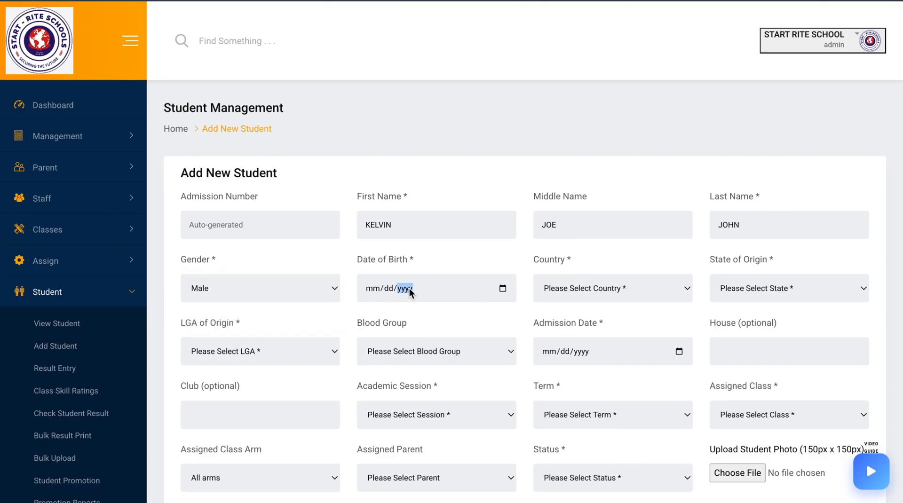
click(502, 289)
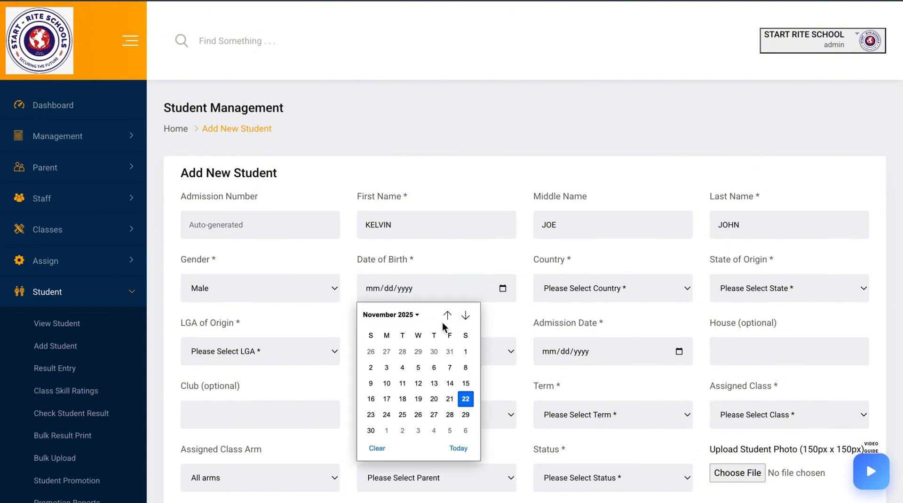
click(405, 315)
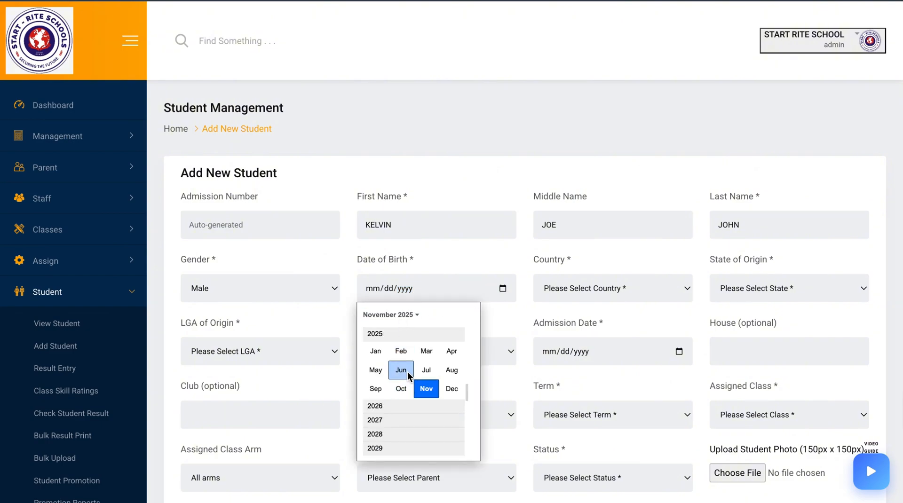
click(394, 315)
click(410, 315)
scroll(392, 390, up, 3)
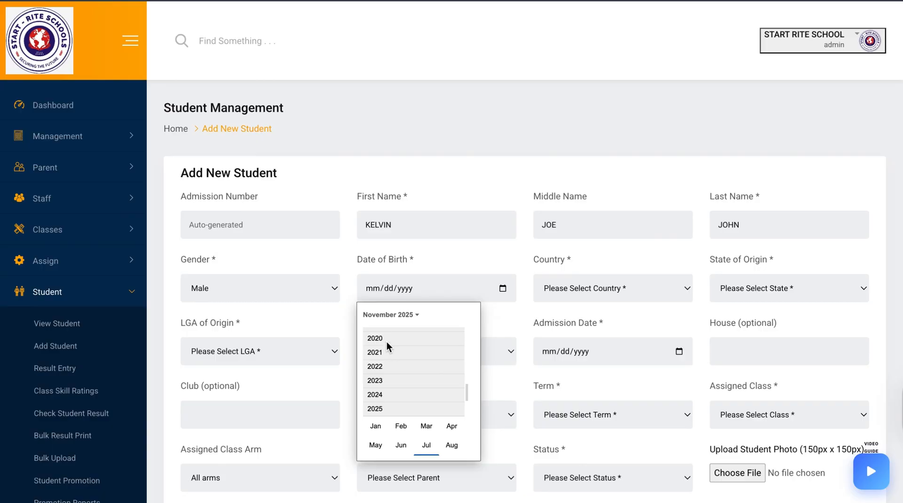
scroll(387, 342, up, 2)
click(385, 332)
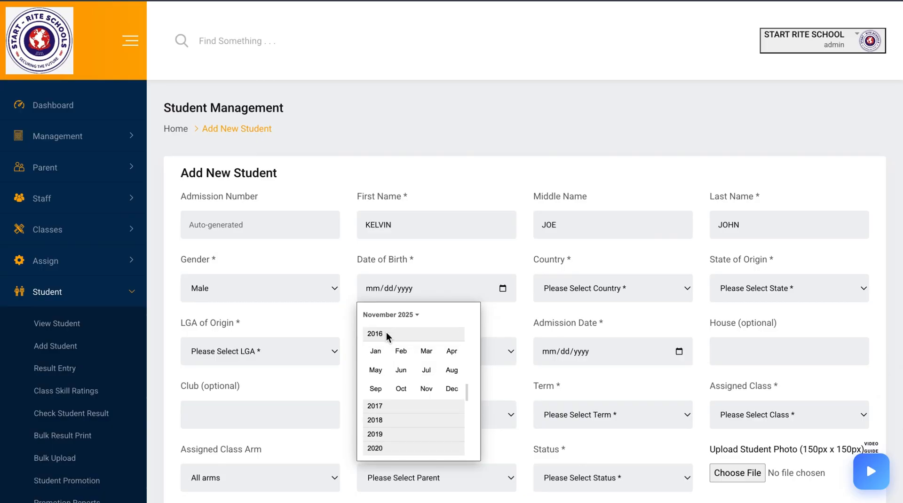
click(402, 357)
click(402, 352)
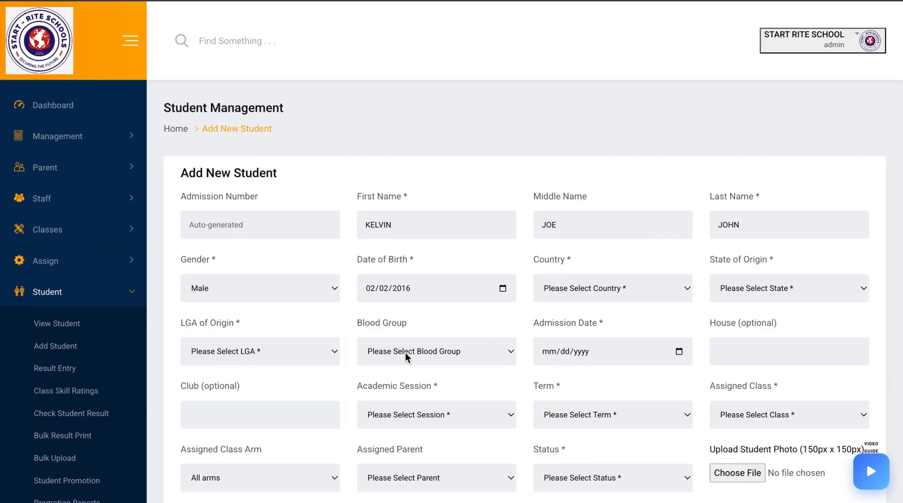
Set the country to Nigeria, state of origin to Abia and LGA of origin to Aba North
click(583, 289)
click(583, 305)
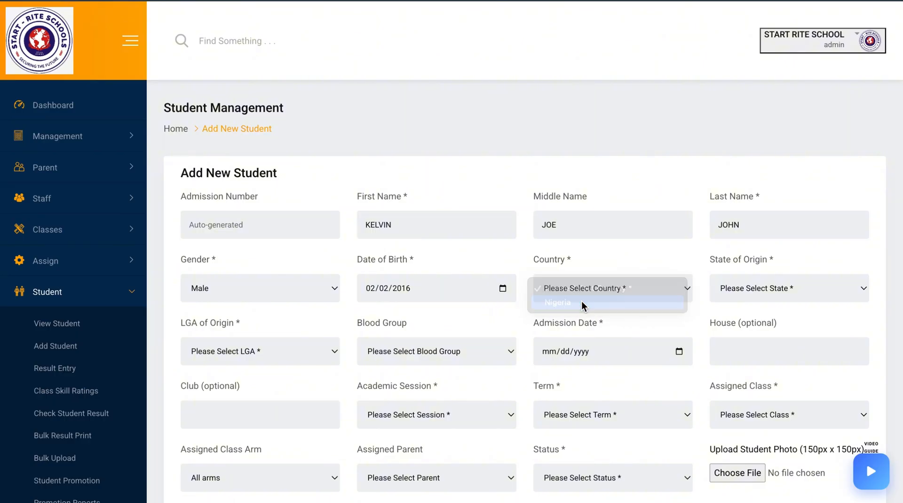
click(769, 289)
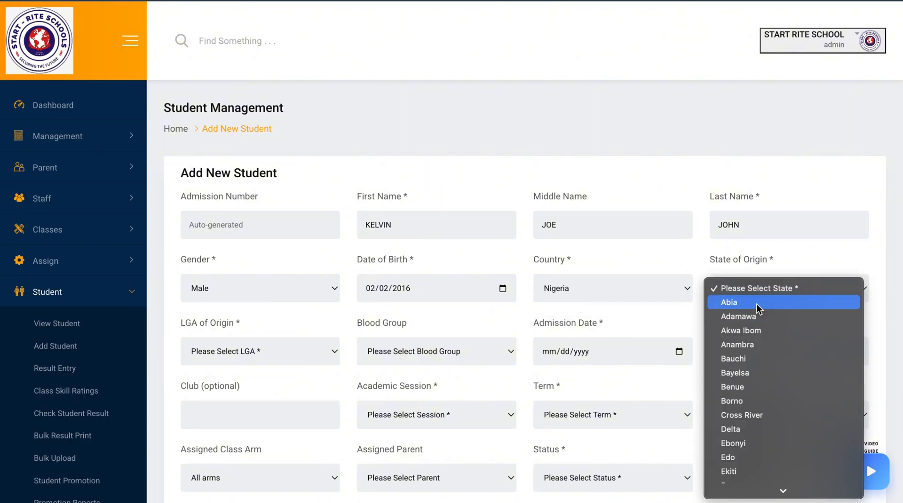
click(758, 303)
click(241, 352)
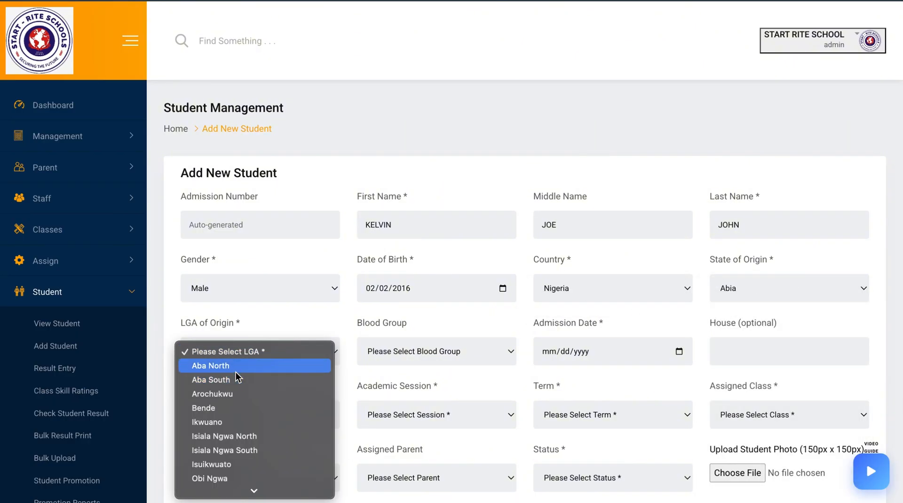
click(236, 371)
Set blood group A-, admission date 11/22/2025, house BLUE and club RANGER
click(391, 348)
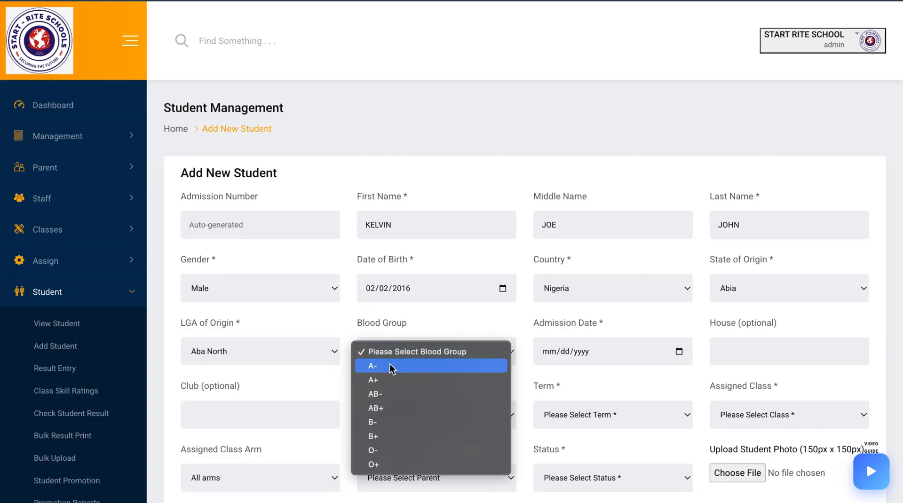
click(392, 364)
click(564, 352)
click(679, 352)
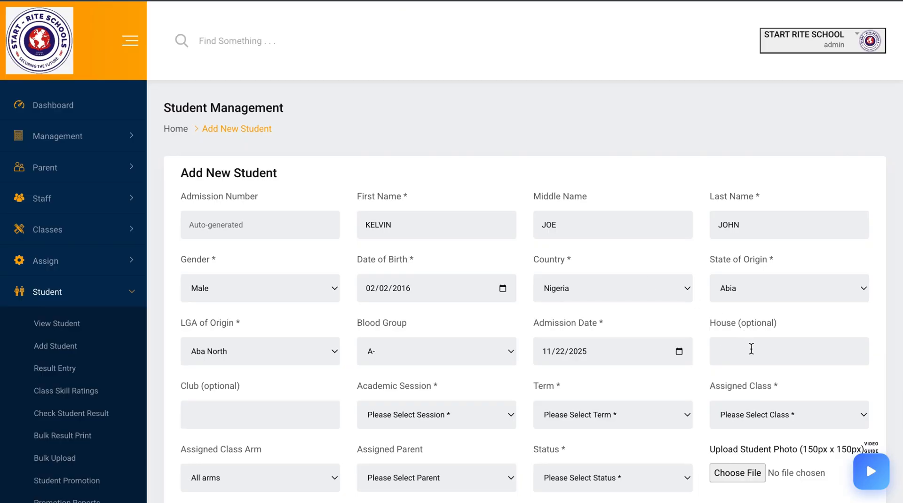
scroll(751, 349, down, 1)
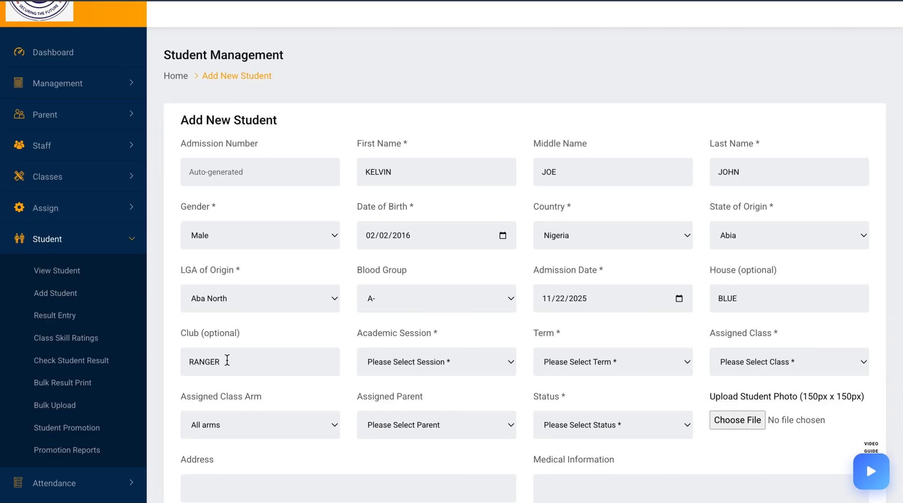
Set the academic session to 2024/2025, term to 1st and assigned class to JSS 1
click(408, 362)
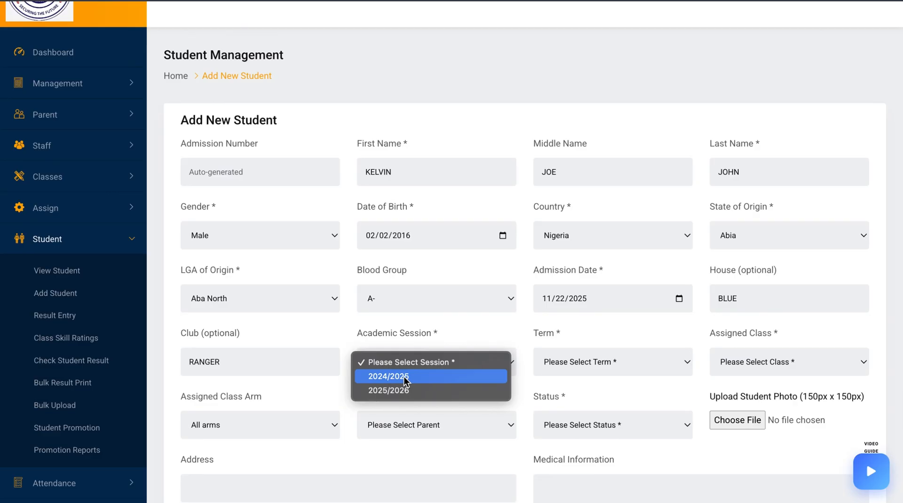
click(405, 378)
click(575, 365)
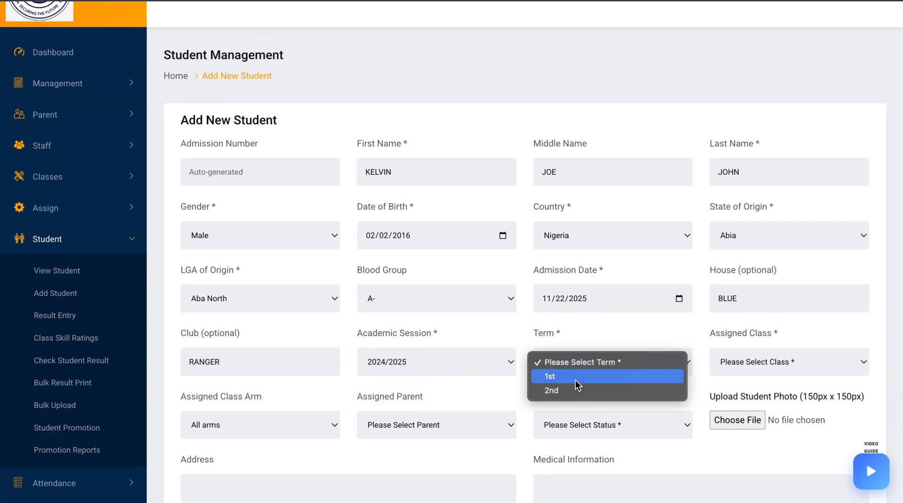
click(576, 383)
click(753, 362)
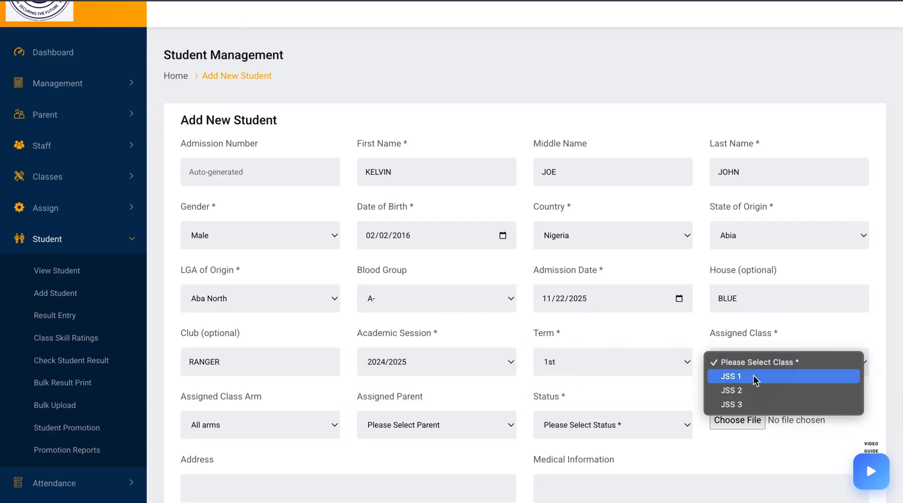
click(753, 375)
Assign class arm A, link the existing parent, and set the student's status to Active
scroll(613, 394, down, 3)
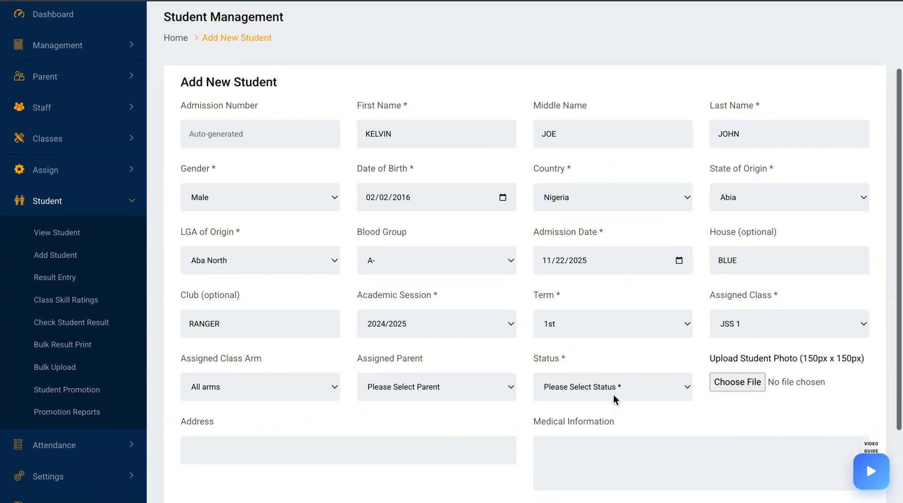
click(306, 324)
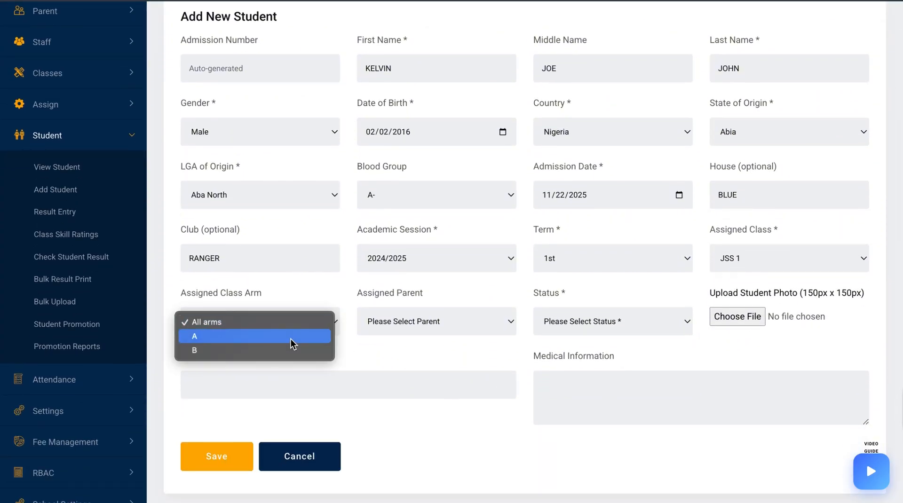
click(291, 337)
click(442, 323)
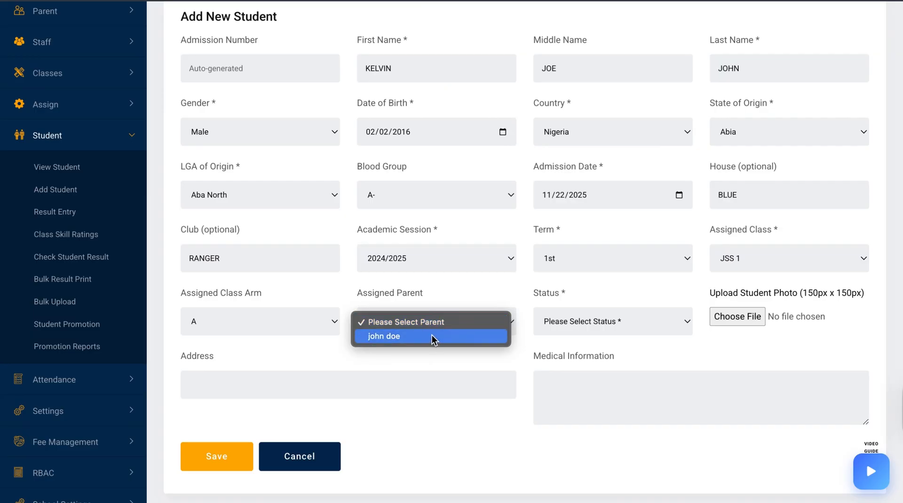
click(431, 337)
click(596, 335)
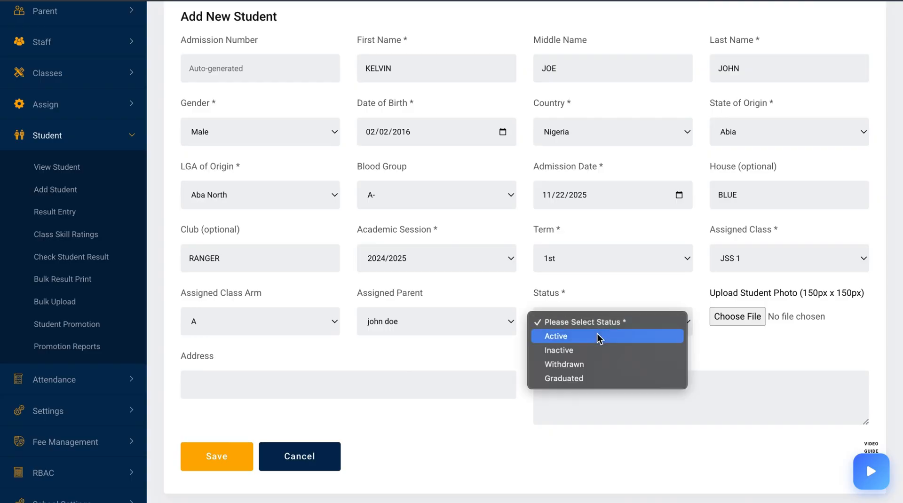
click(585, 337)
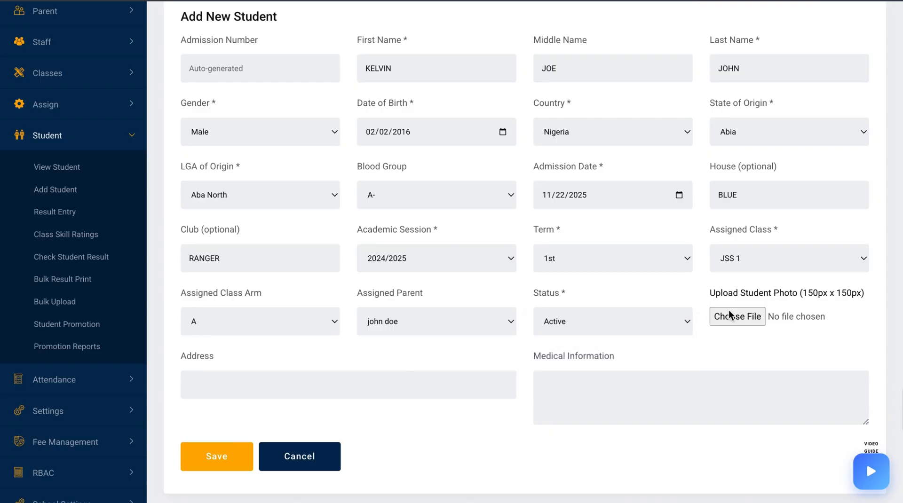
Upload a student photo from Downloads, enter the address and medical information STABLE, and save the student
click(746, 315)
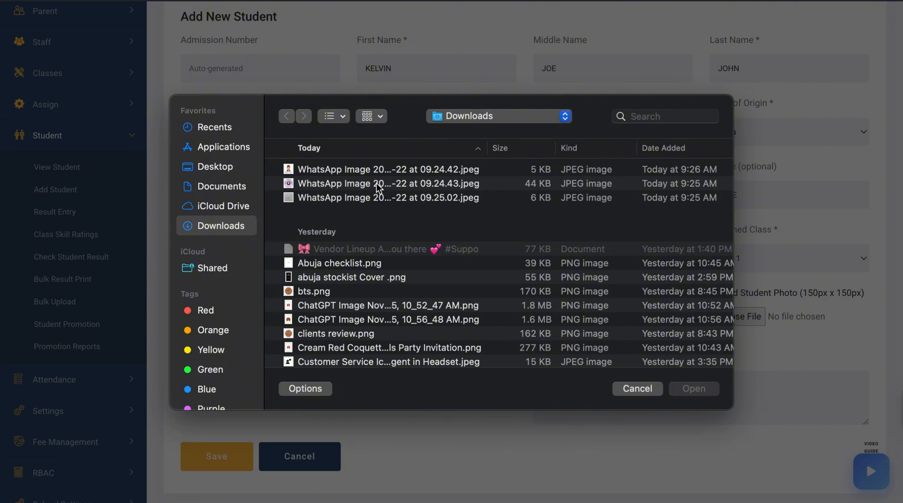
double_click(366, 169)
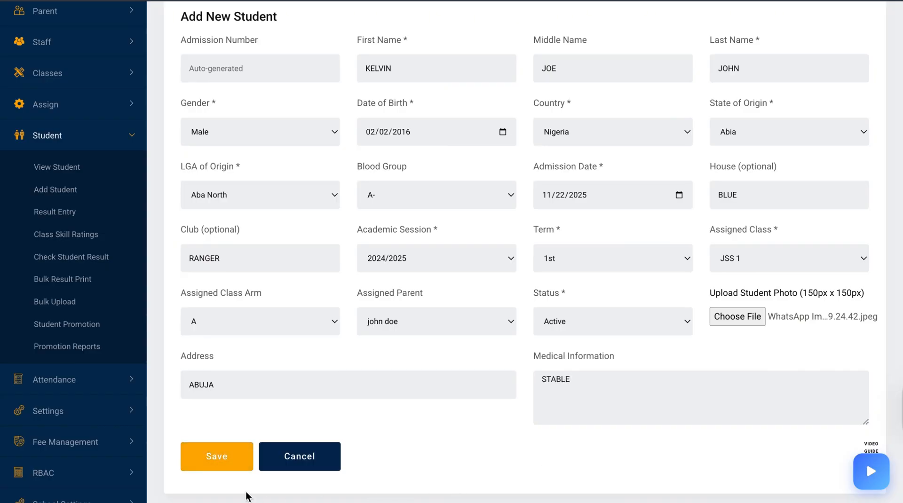
click(239, 454)
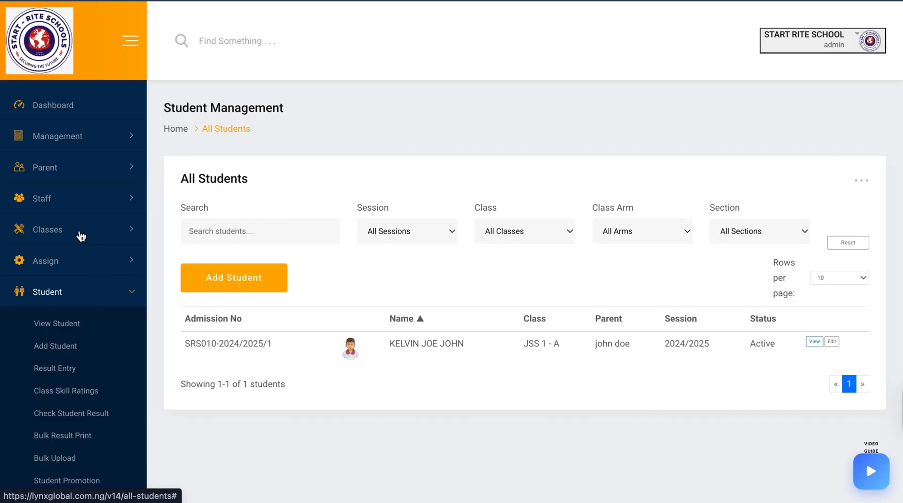
Open the staff creation form and enter TEACHER as the full name
click(67, 206)
click(56, 230)
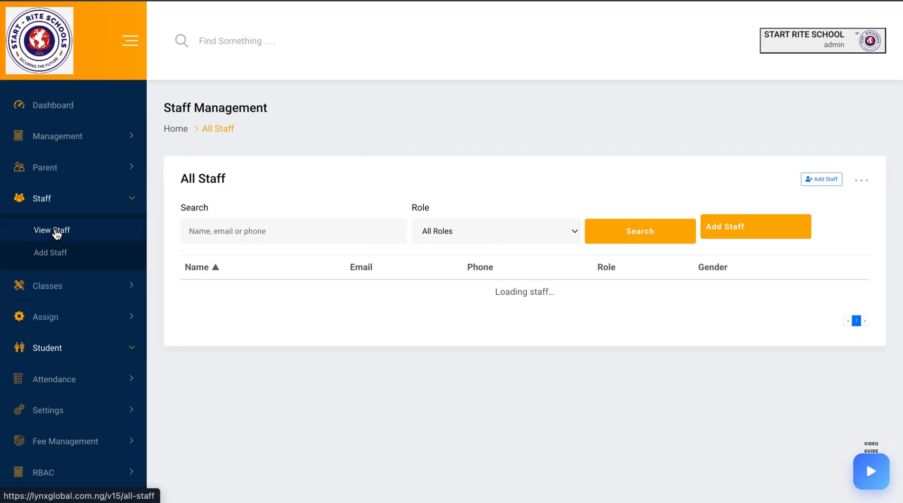
click(742, 235)
click(424, 219)
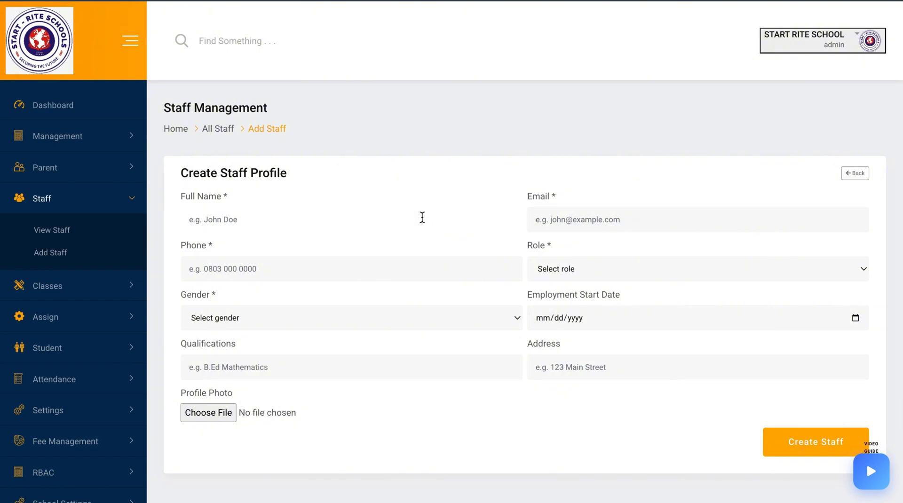
text(TEACHER)
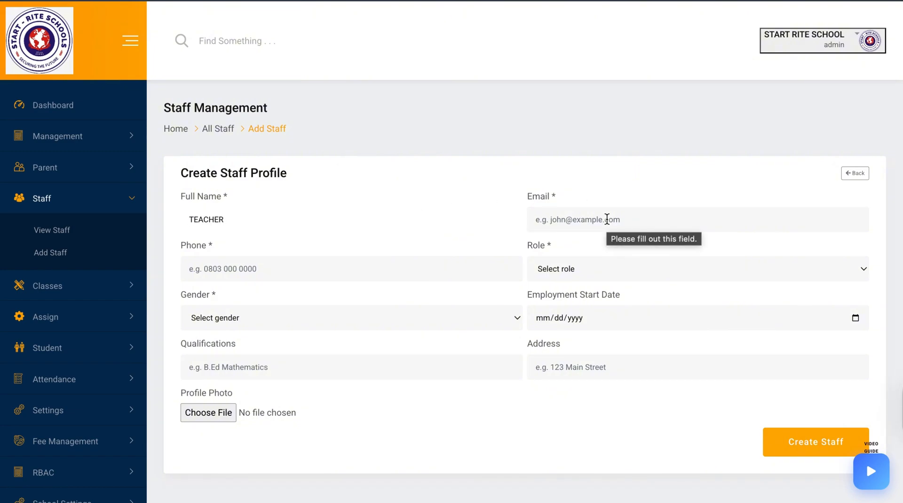
text(TE)
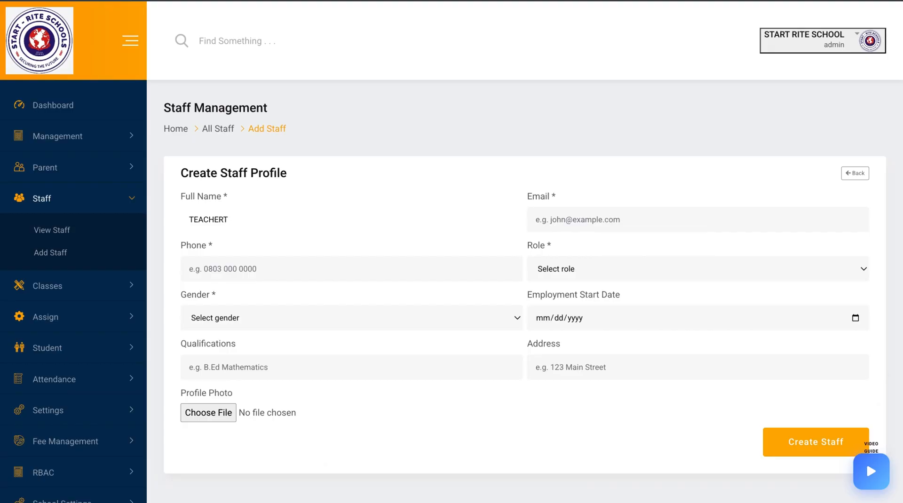
click(606, 219)
Replace the staff full name with MR EMMA
click(396, 235)
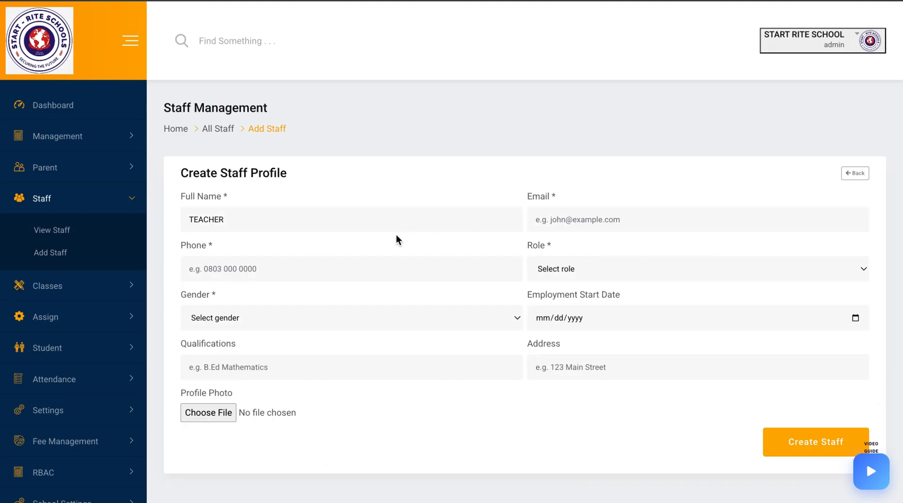
double_click(396, 235)
click(396, 234)
double_click(396, 234)
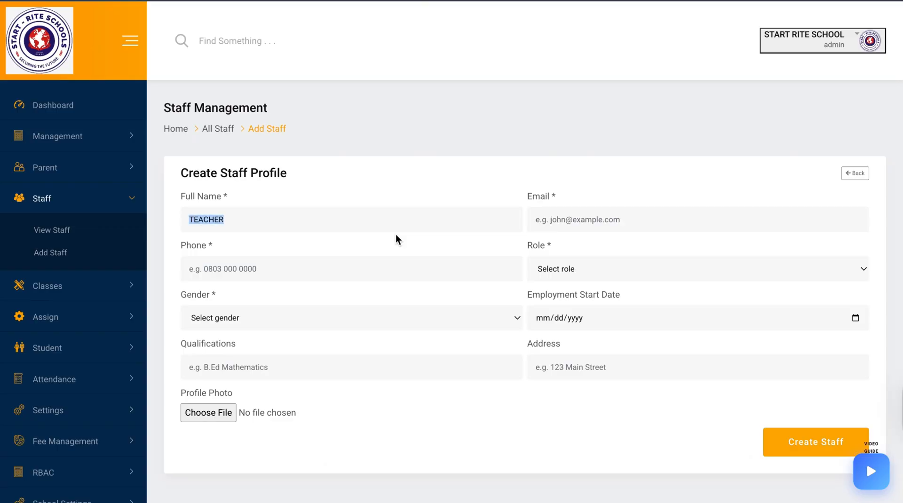
scroll(396, 234, down, 1)
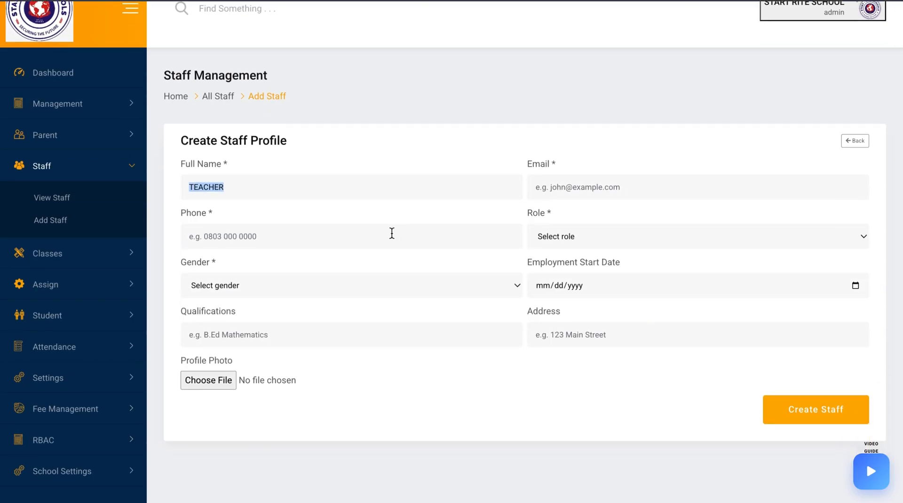
click(351, 186)
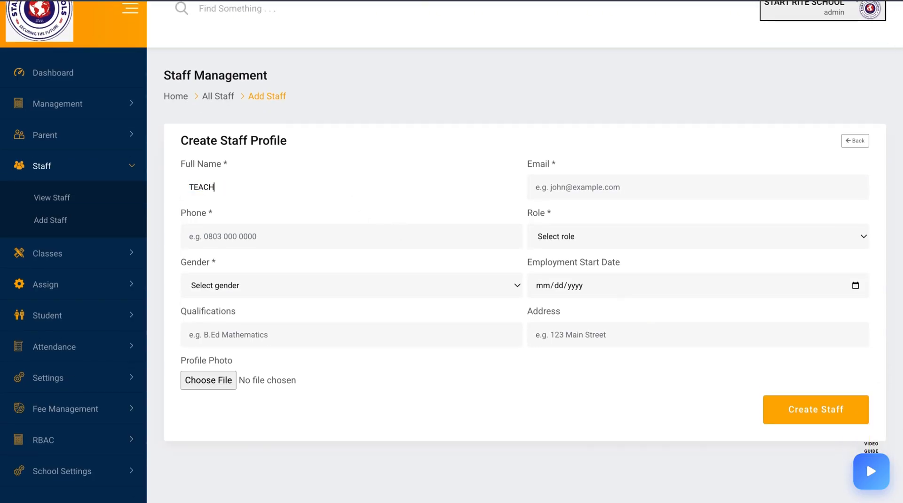
key(BackSpace)
key(BackSpace)
key(BackSpace)
key(BackSpace)
key(BackSpace)
text(M)
Fill in the staff member's e-mail address and phone number
click(562, 187)
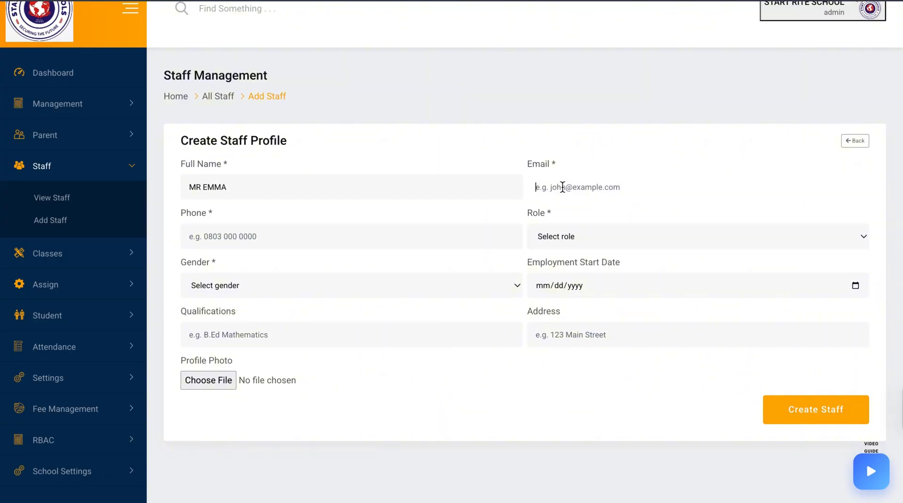
text(E)
key(BackSpace)
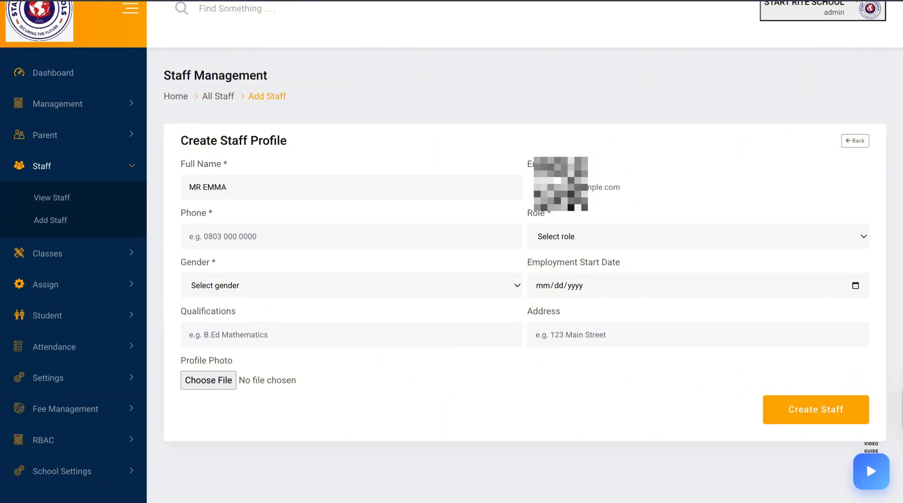
text(e)
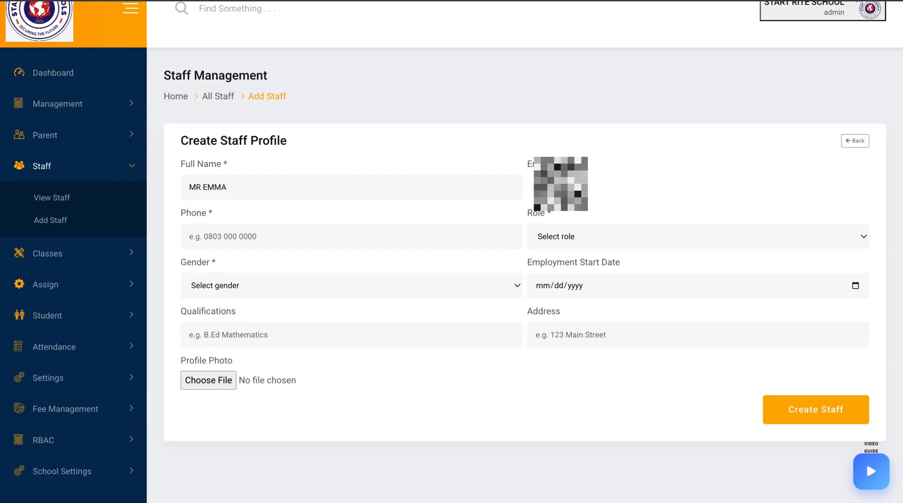
text(.com)
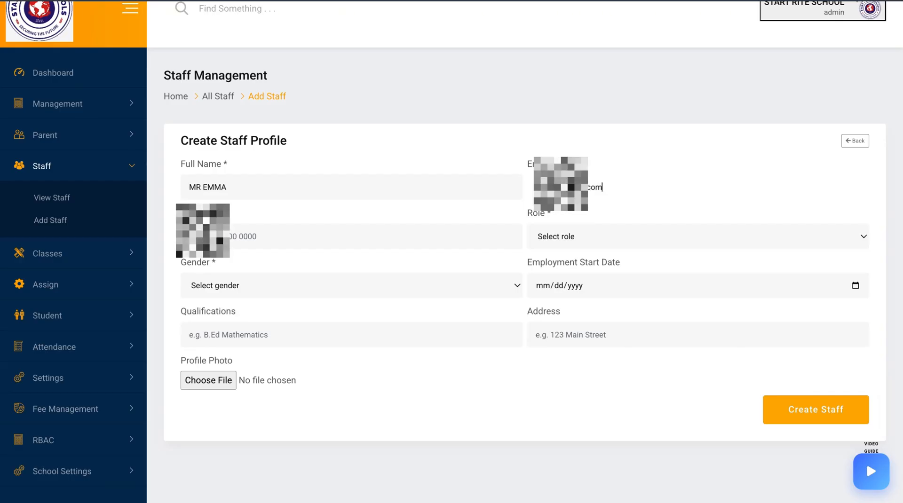
click(434, 243)
text(0)
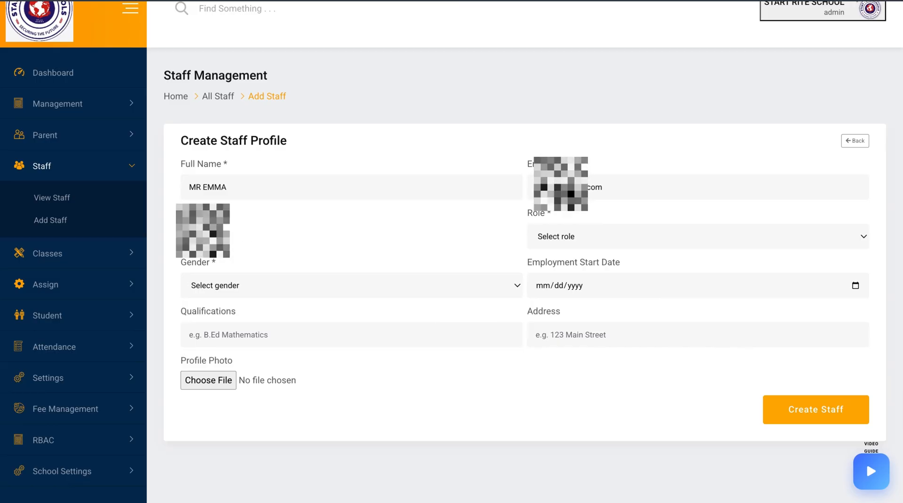
text(00000000000)
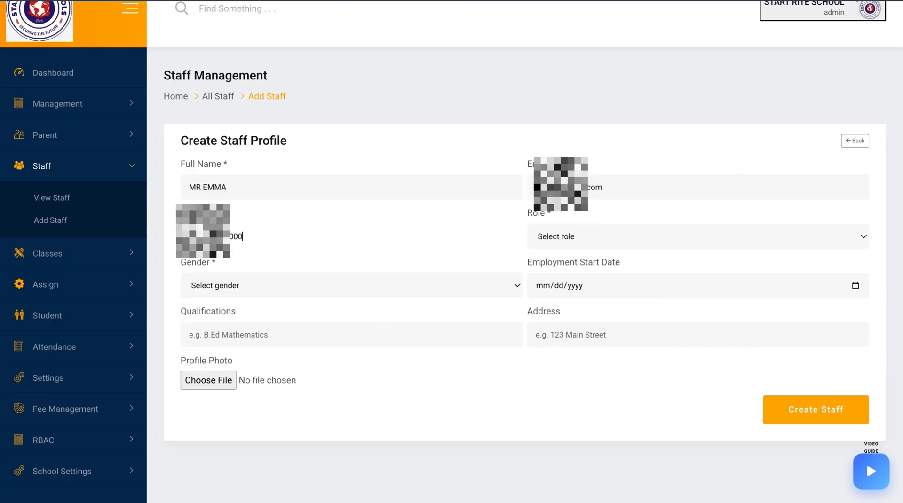
Set the staff role to Teacher and the gender to Male
click(630, 237)
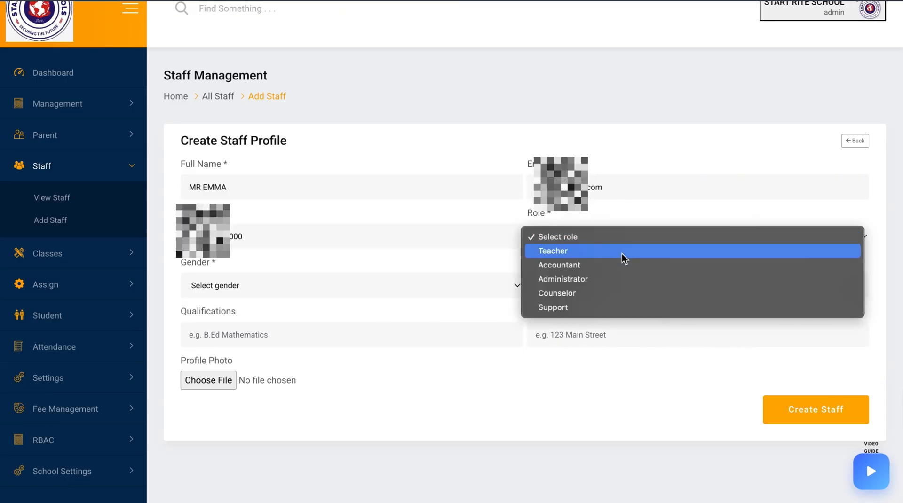
click(622, 253)
click(416, 290)
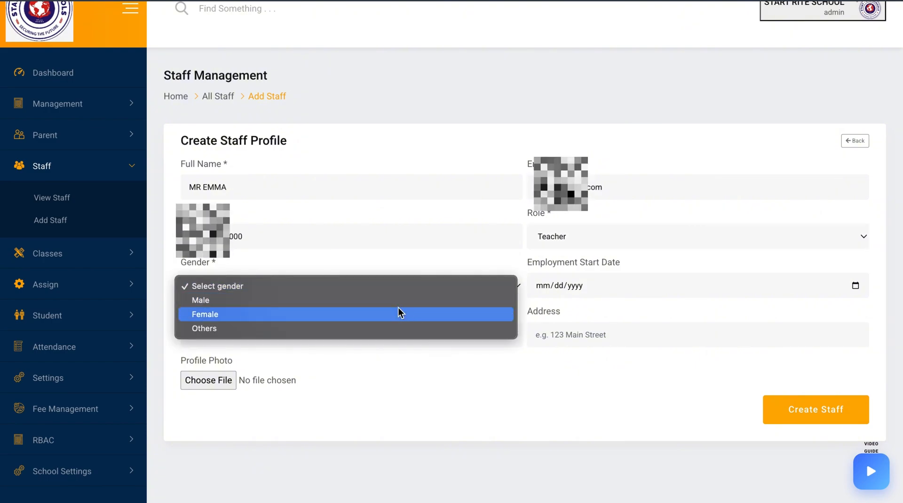
click(398, 311)
click(381, 287)
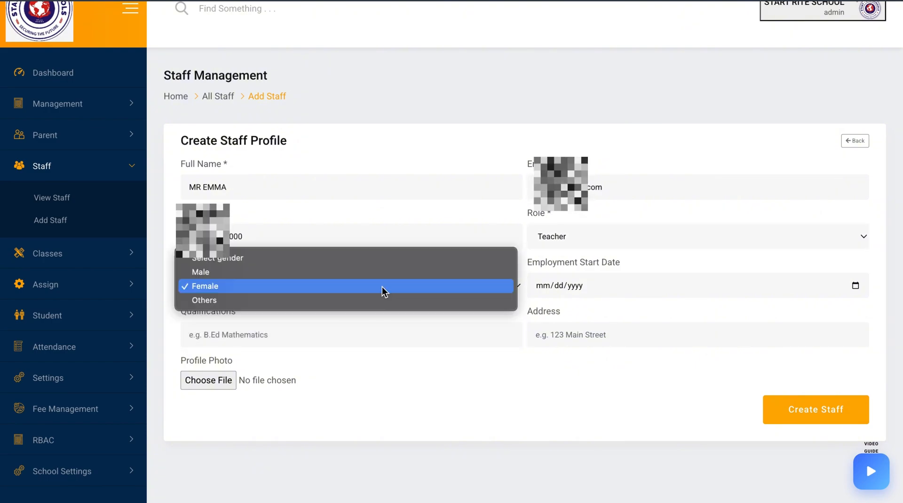
click(359, 269)
Pick 11/22/2025 as the employment start date and enter B.sc as the qualification
click(854, 285)
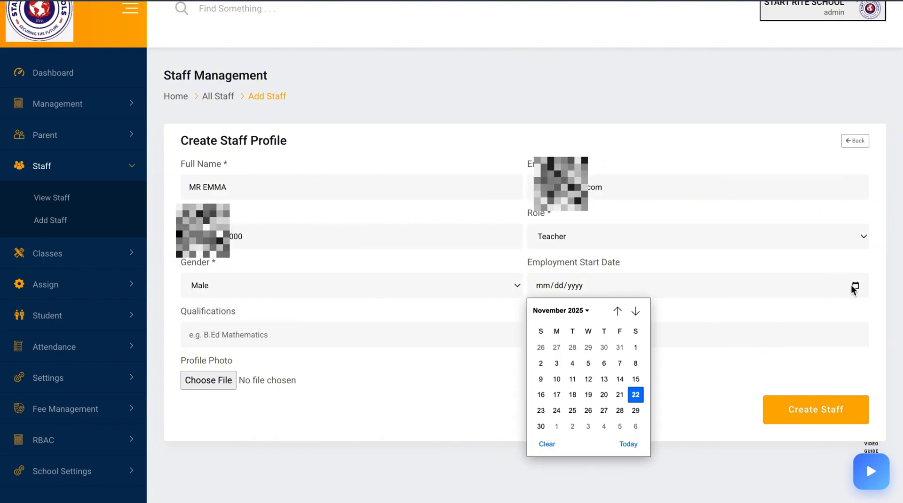
click(635, 395)
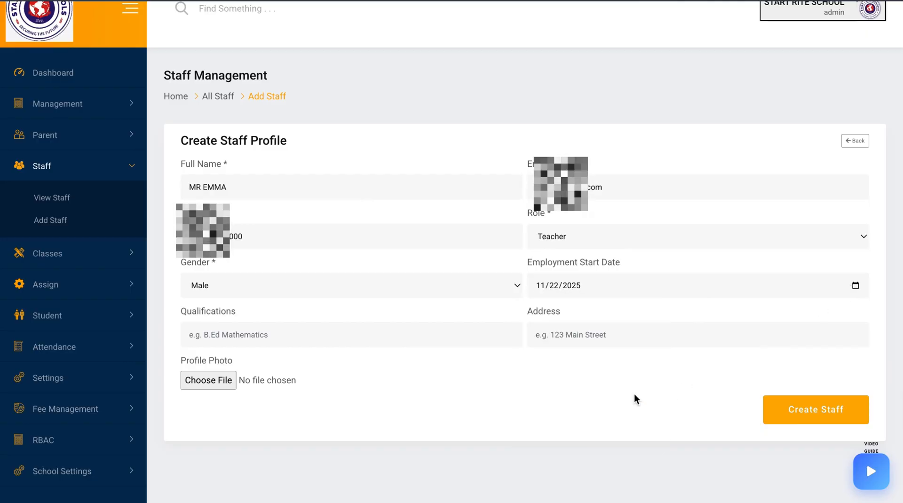
click(467, 339)
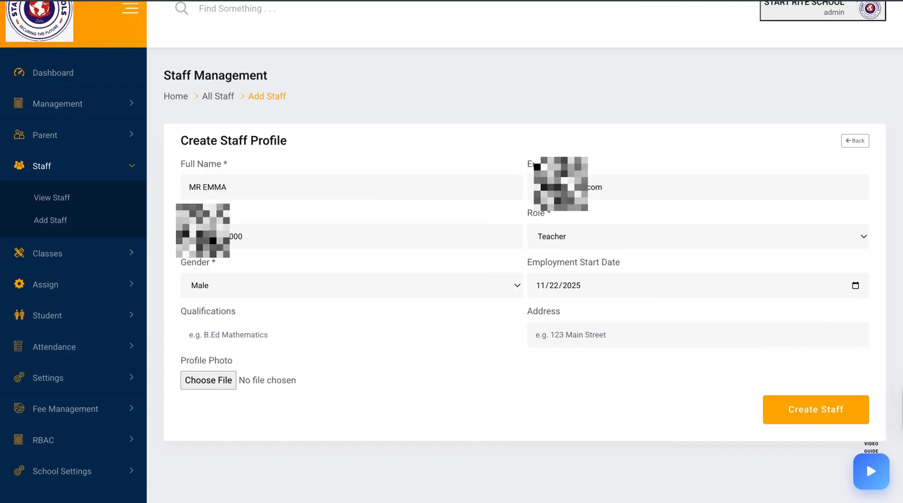
text(B.sc)
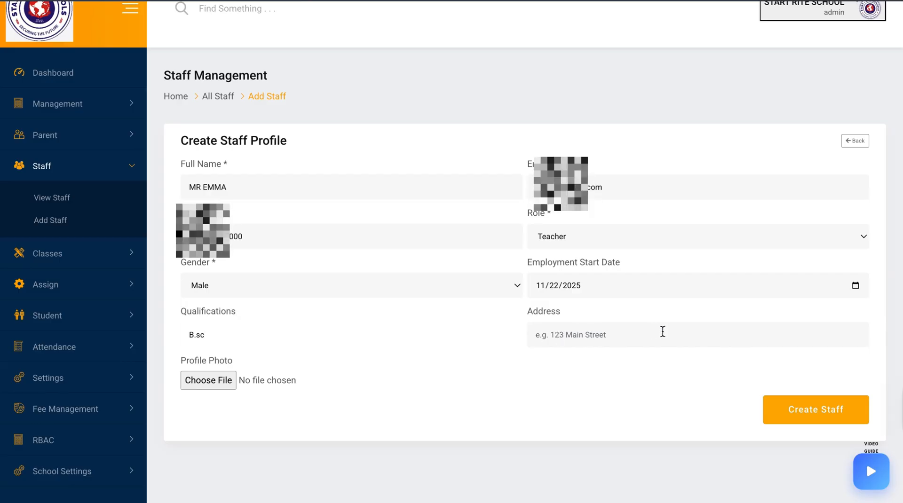
Enter abuja as the address and submit the staff profile
click(661, 332)
text(abuja)
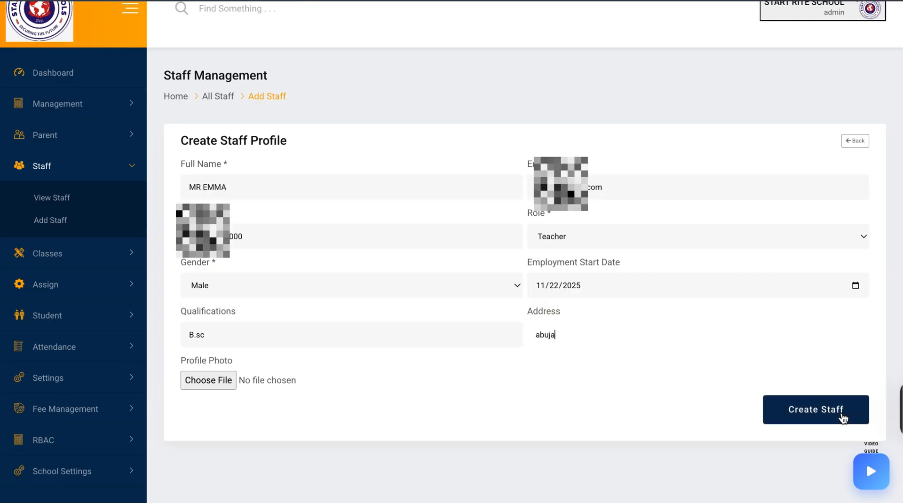
click(842, 417)
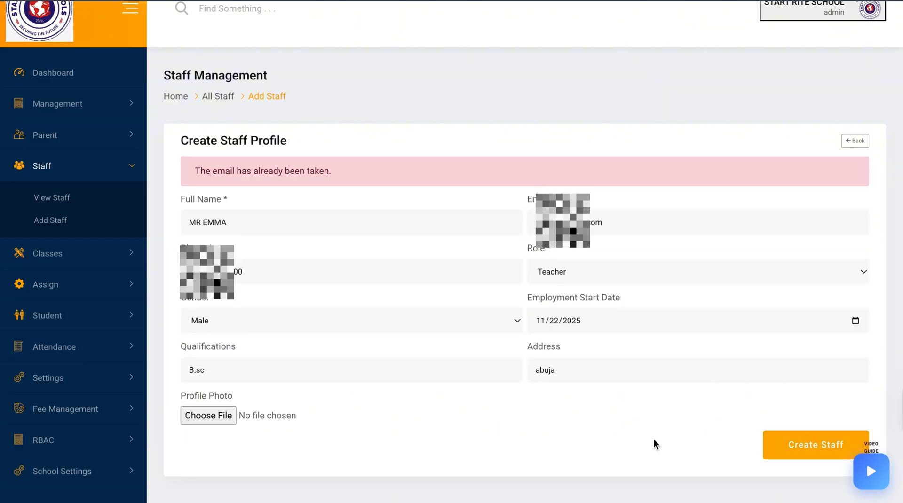
Correct the staff member's e-mail address and create the staff profile again
click(570, 222)
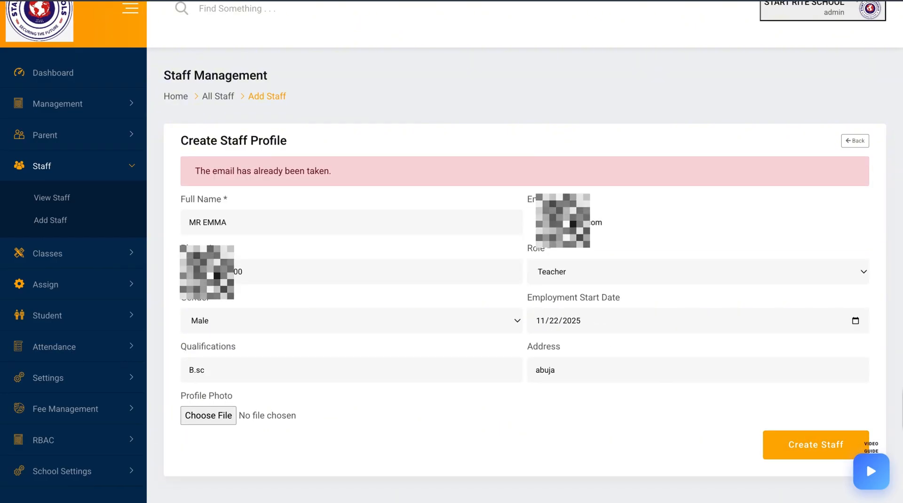
text(*******)
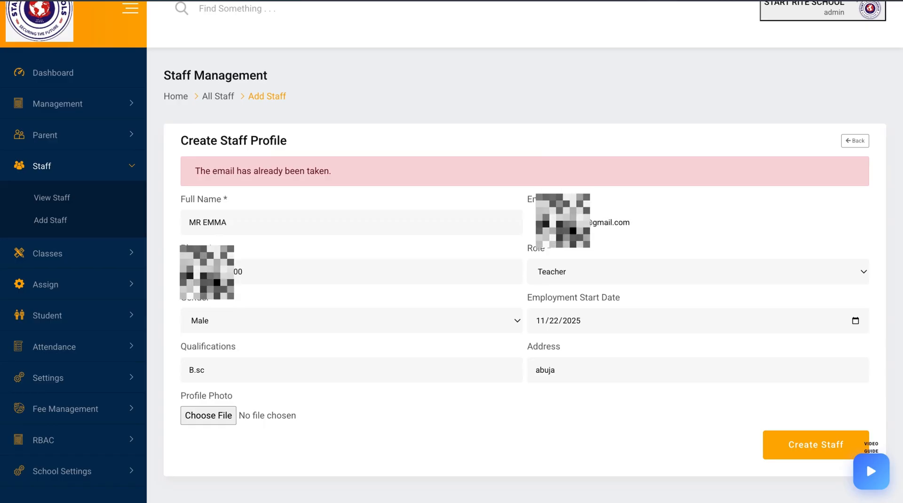
click(796, 443)
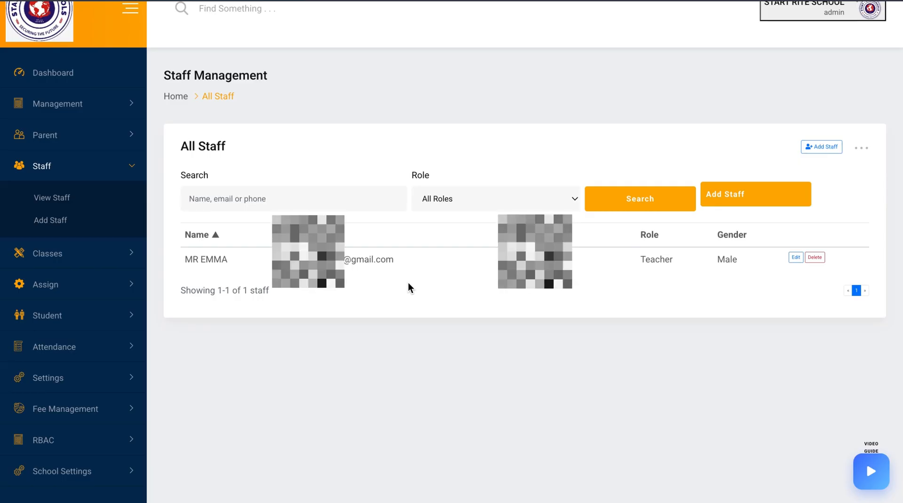
Open the assessment component settings and enter name CA1, score 10 and order 1
click(97, 356)
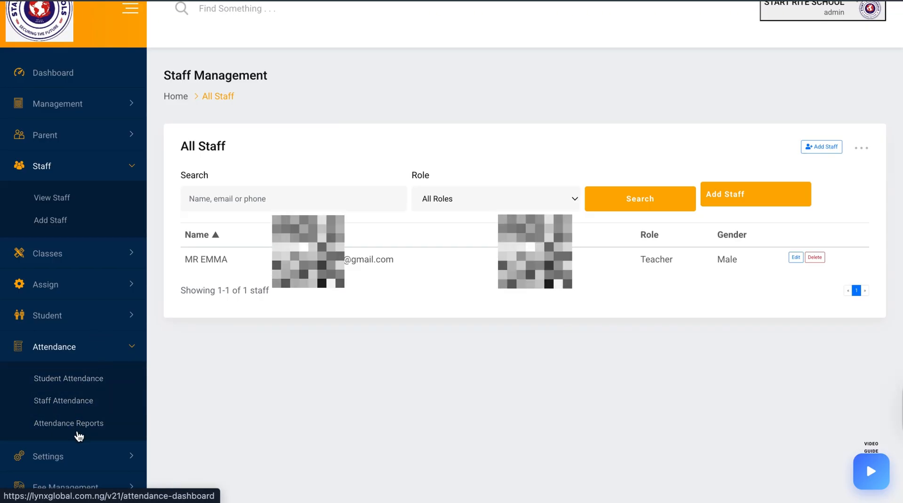
click(76, 468)
scroll(19, 470, down, 1)
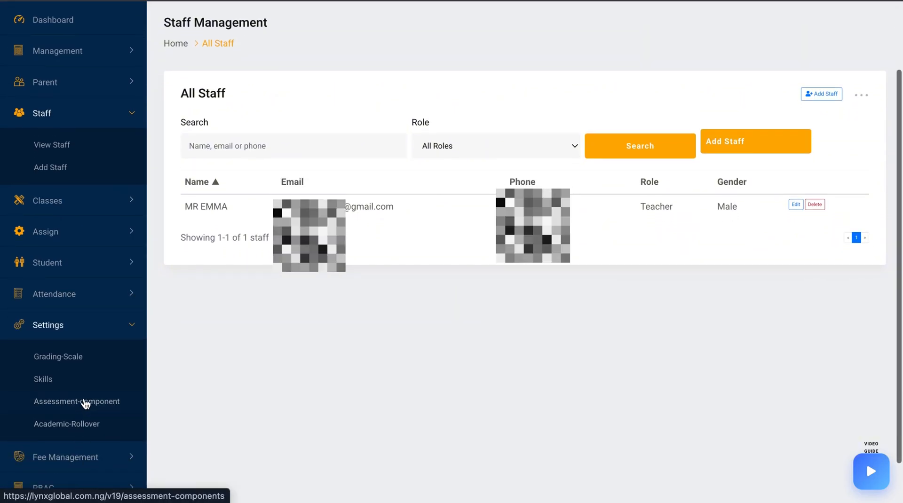
click(27, 402)
click(332, 145)
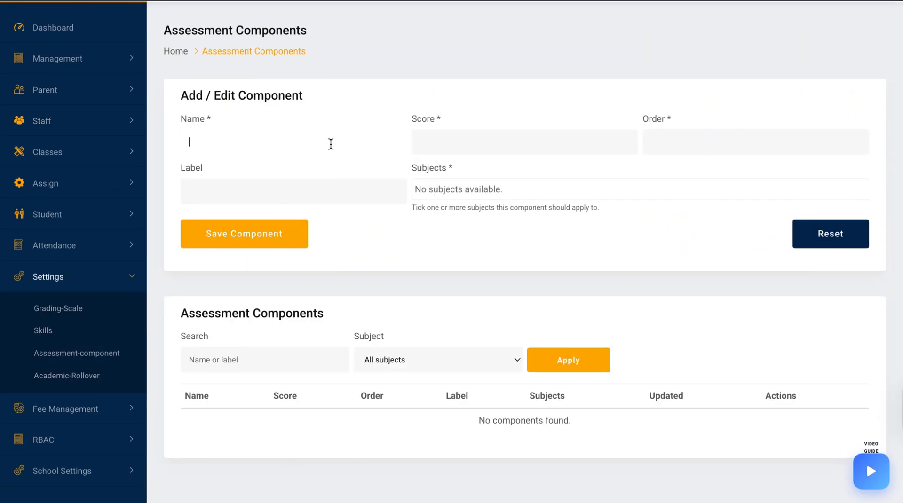
click(492, 144)
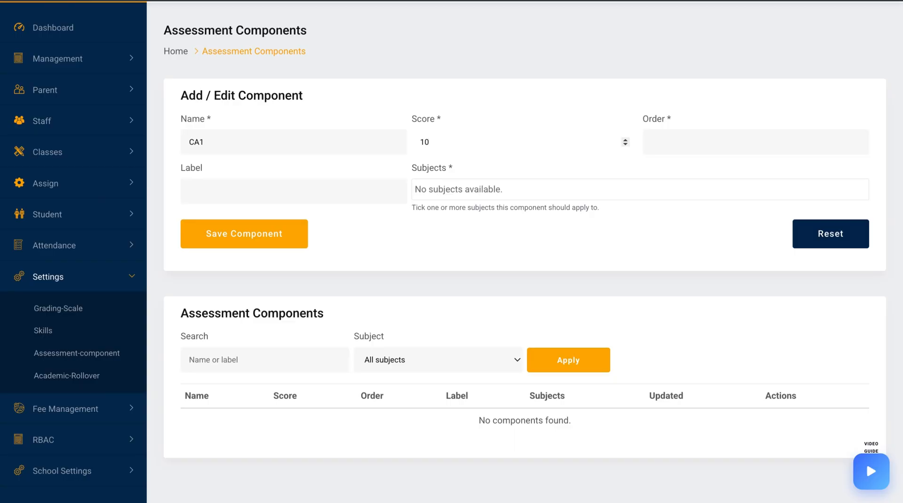
click(654, 145)
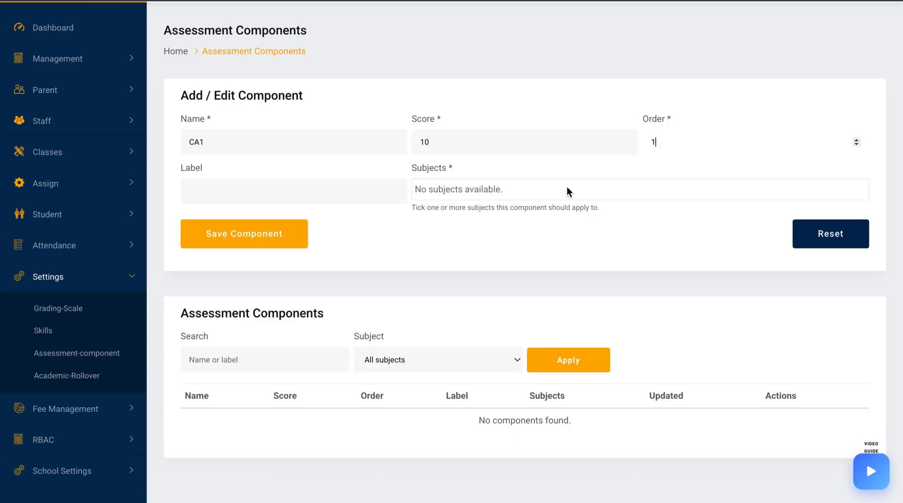
Go to subject management and open the form for adding a new subject
click(529, 198)
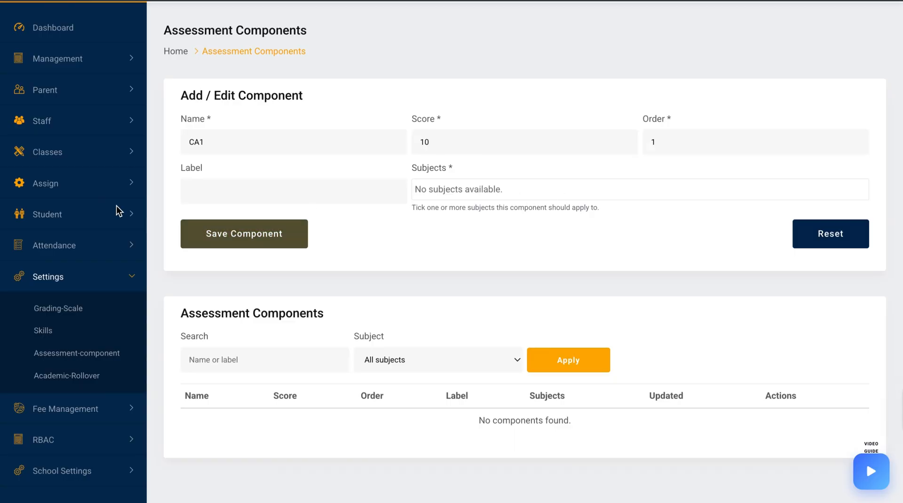
scroll(96, 147, up, 3)
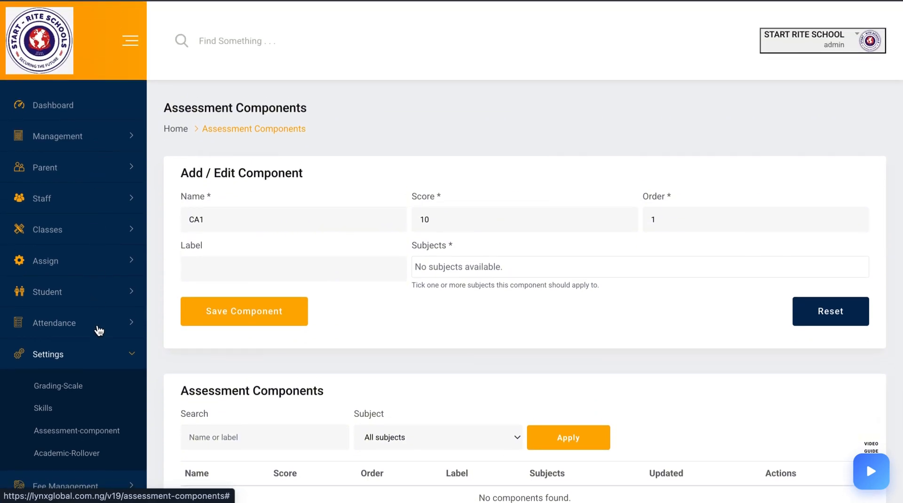
scroll(97, 418, down, 1)
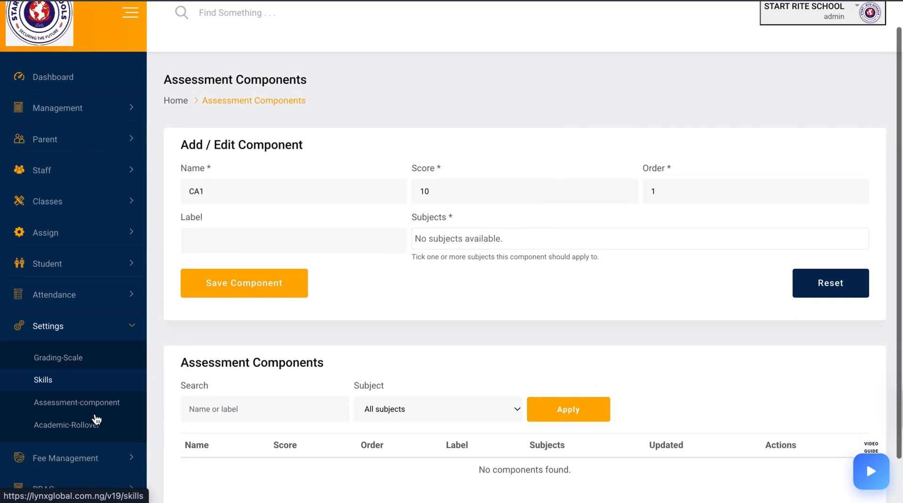
scroll(96, 397, down, 2)
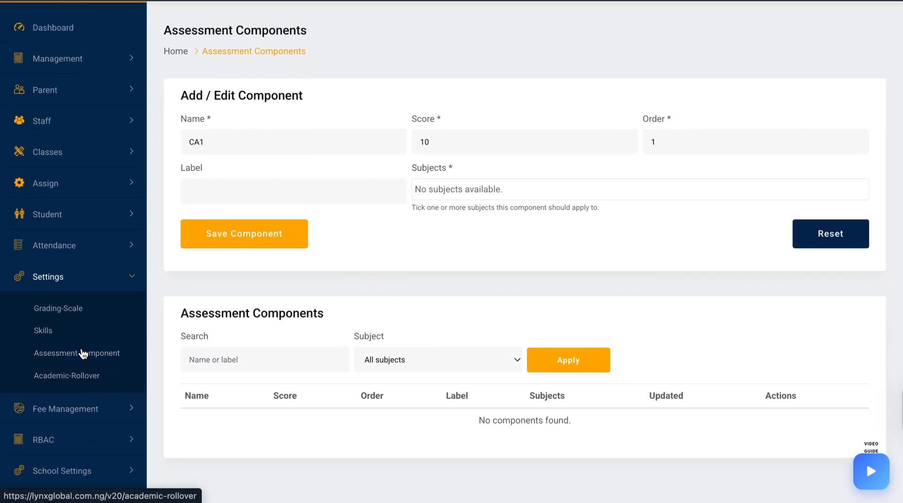
scroll(92, 184, up, 3)
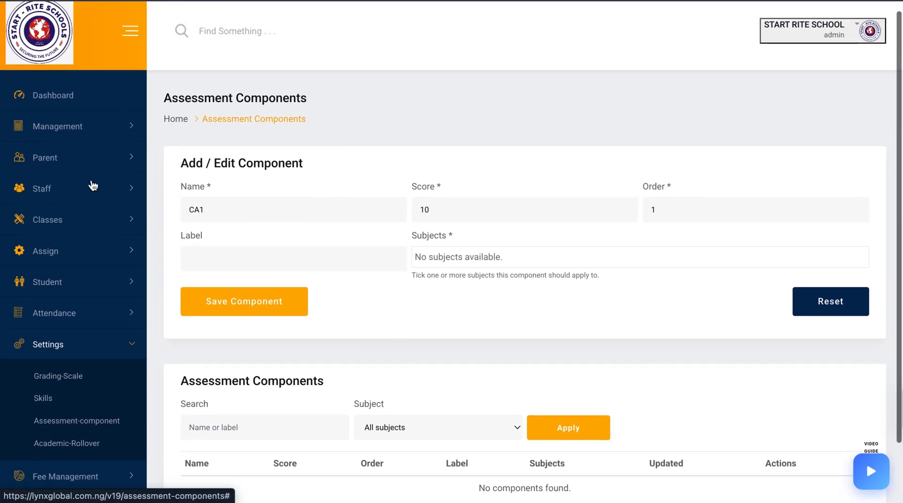
click(91, 139)
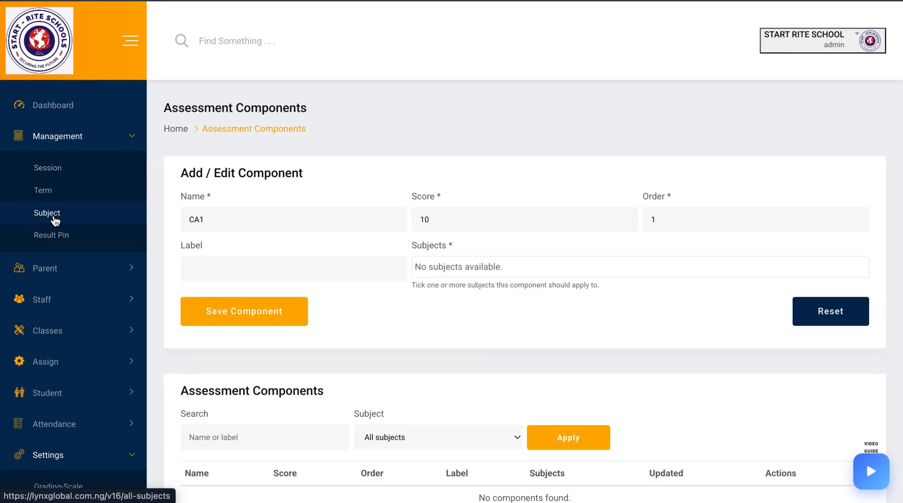
click(105, 221)
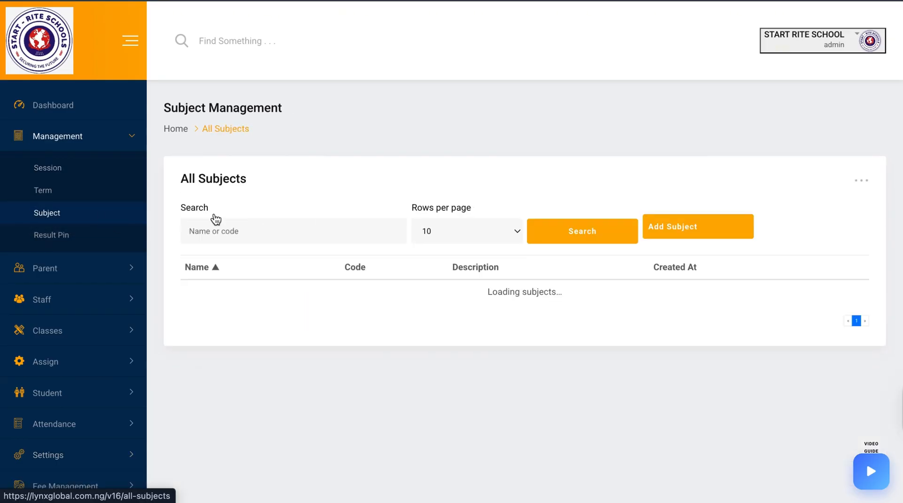
click(677, 231)
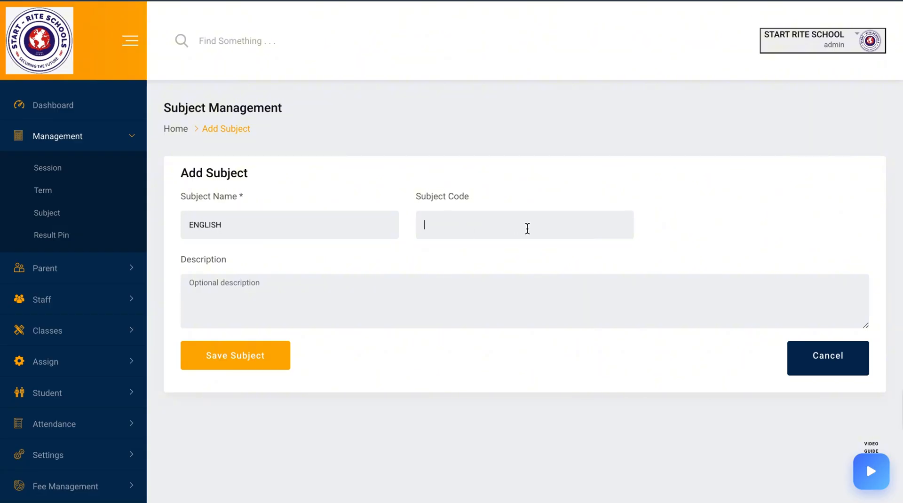
Save the ENGLISH subject, then add a second subject named BASIC SCIENCE with code BS
click(252, 358)
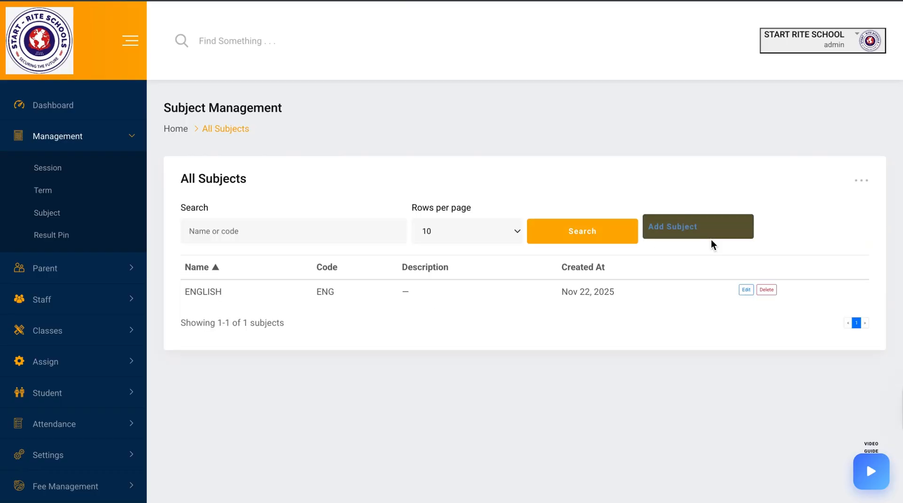
click(678, 241)
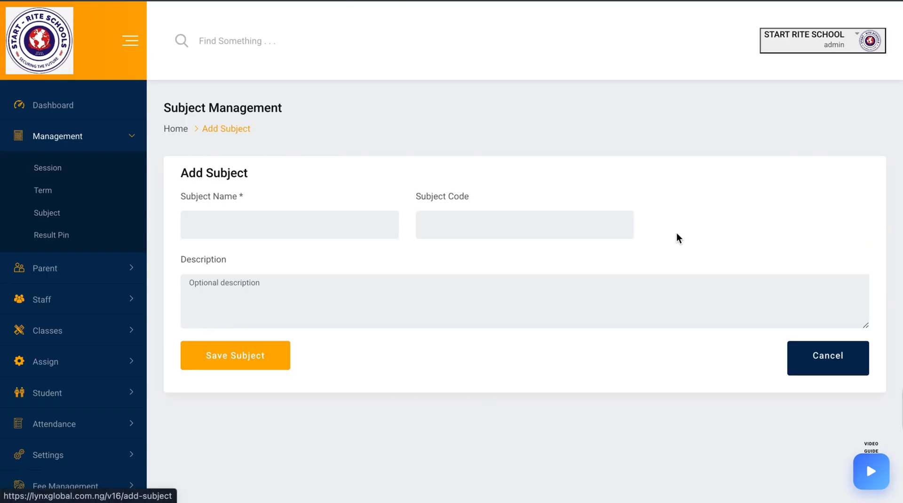
click(359, 229)
text(BASIC SCIENCE)
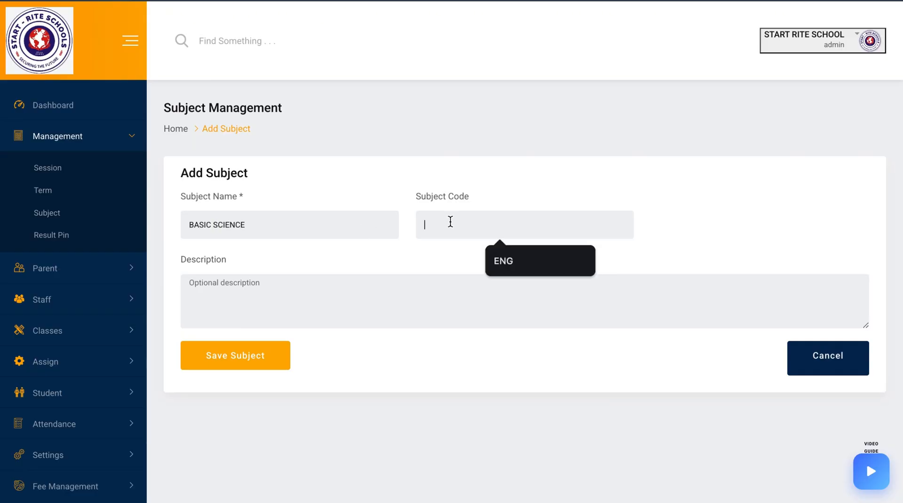
text(BS)
click(238, 360)
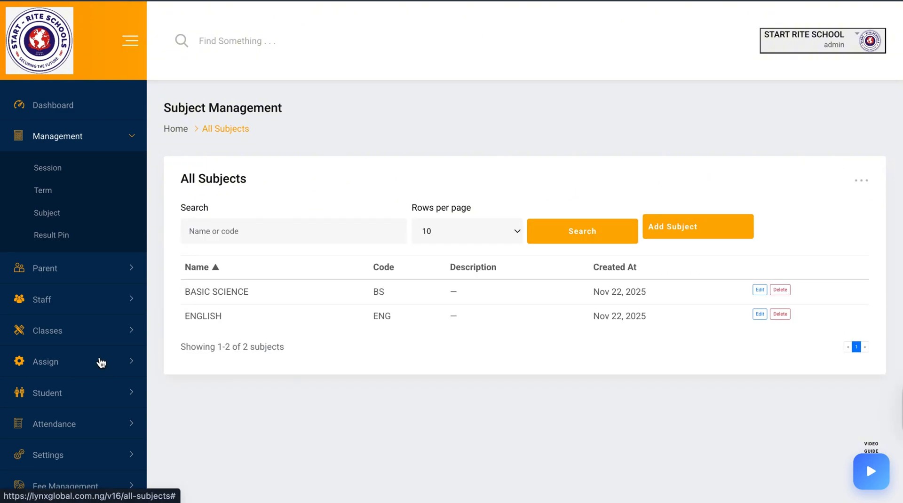
Open the assessment component settings and save component CA1 with score 20, order 1, applied to all subjects
scroll(108, 433, down, 1)
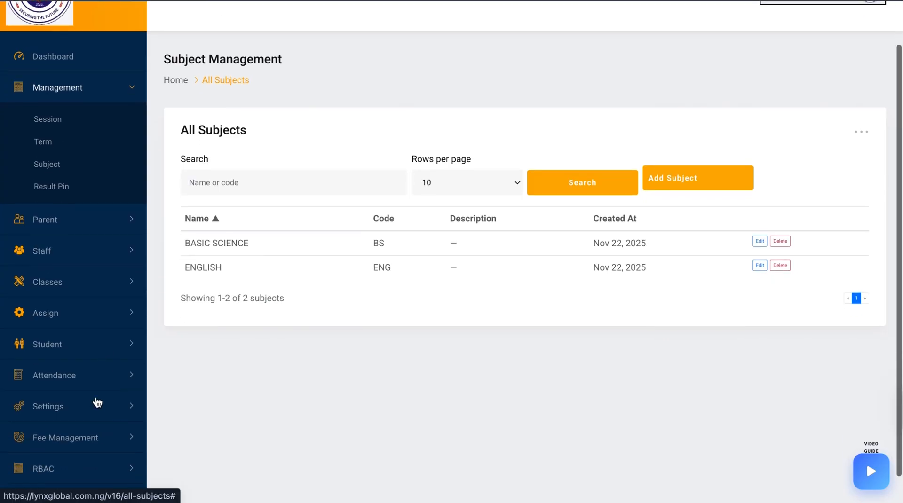
click(83, 312)
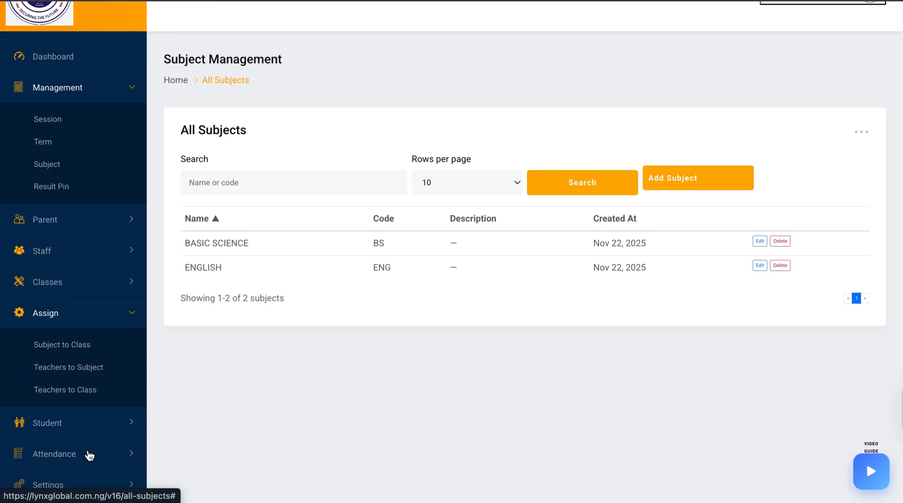
click(87, 482)
scroll(88, 478, down, 2)
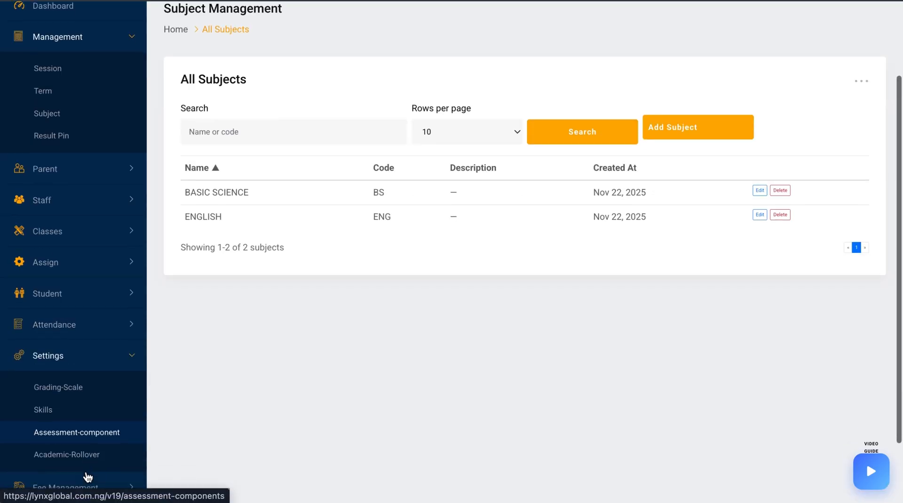
click(78, 403)
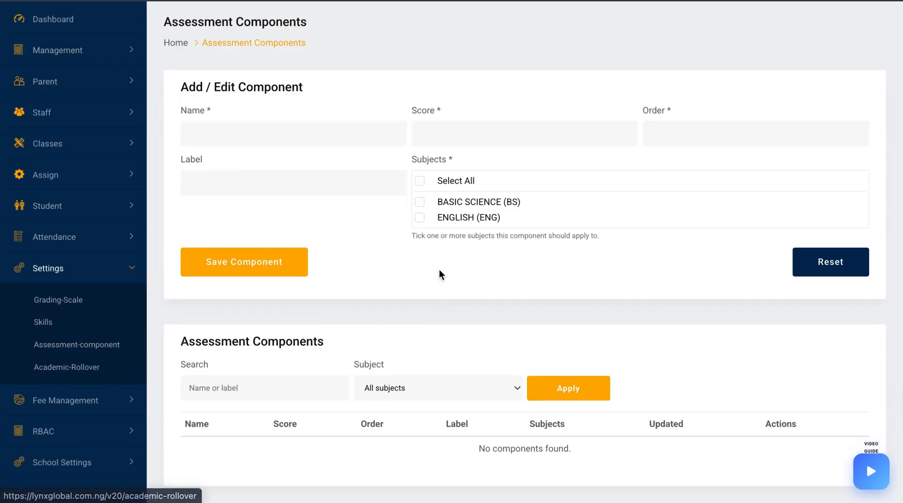
click(341, 134)
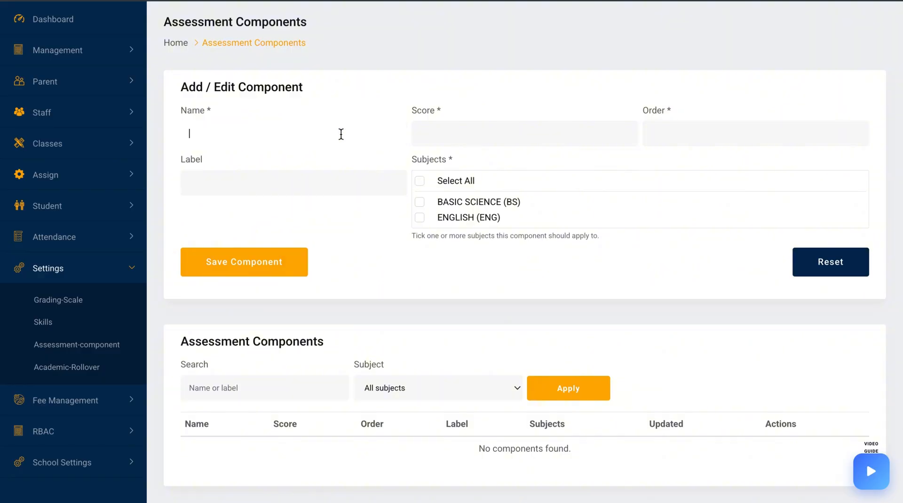
text(CA1)
click(556, 130)
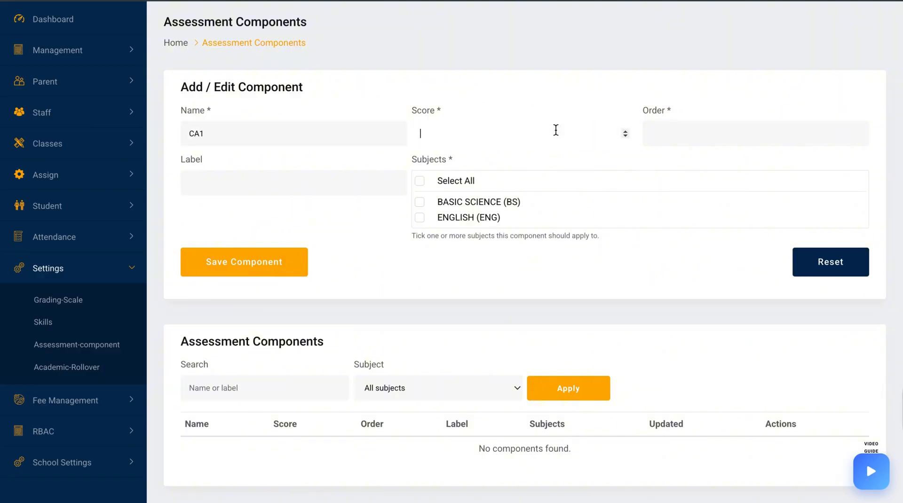
text(10)
text(0)
click(667, 132)
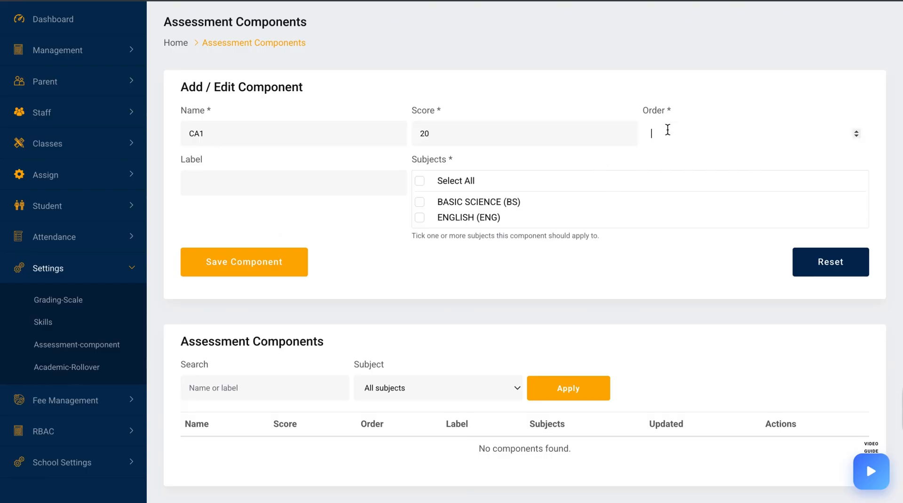
text(1)
click(447, 180)
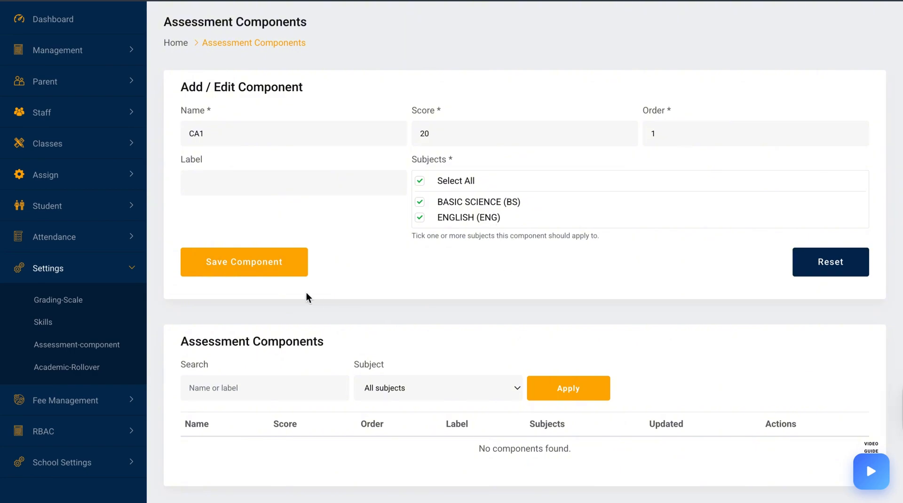
click(257, 262)
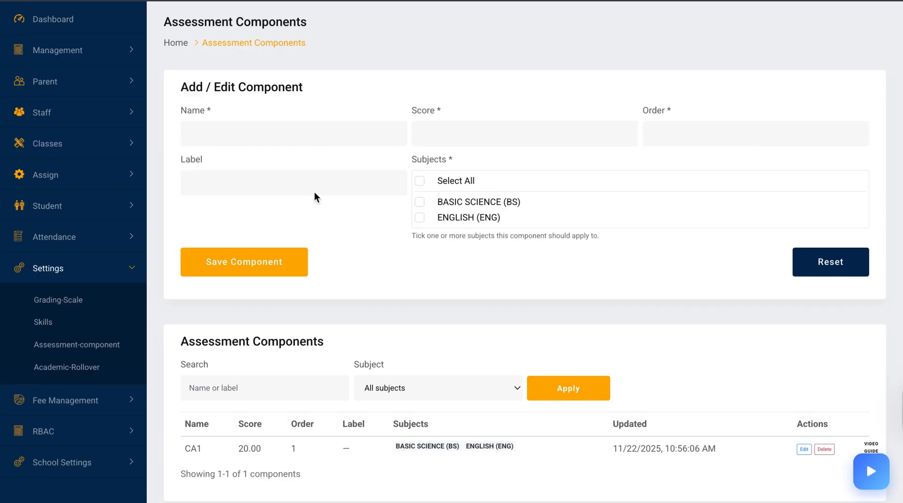
Save assessment component CA2 with score 20, order 2, applied to all subjects
click(285, 136)
text(CA)
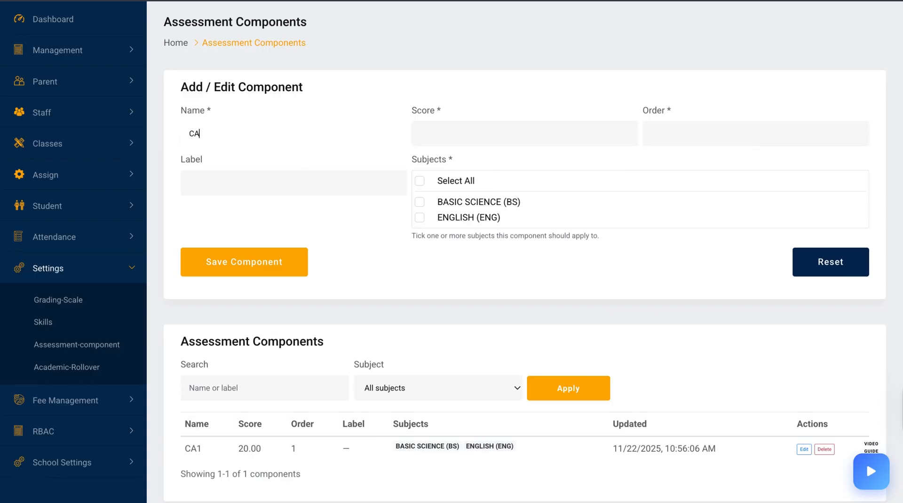
text(2)
click(486, 136)
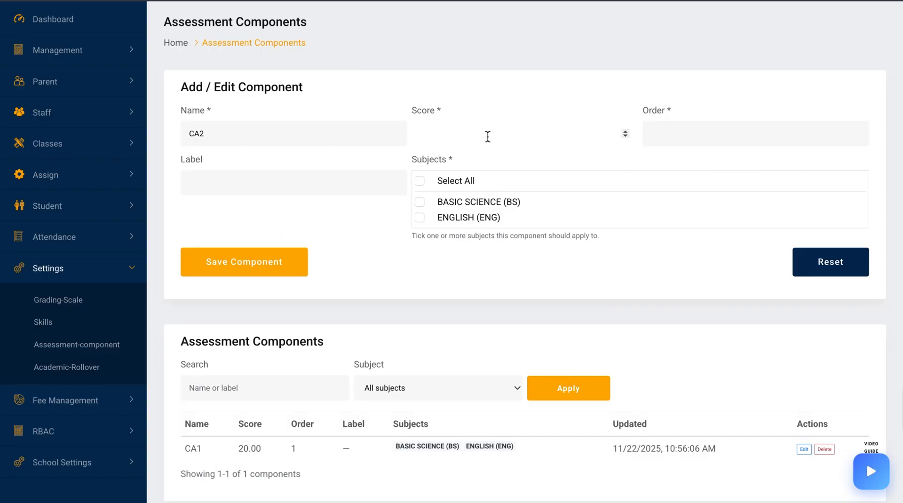
text(20)
click(676, 135)
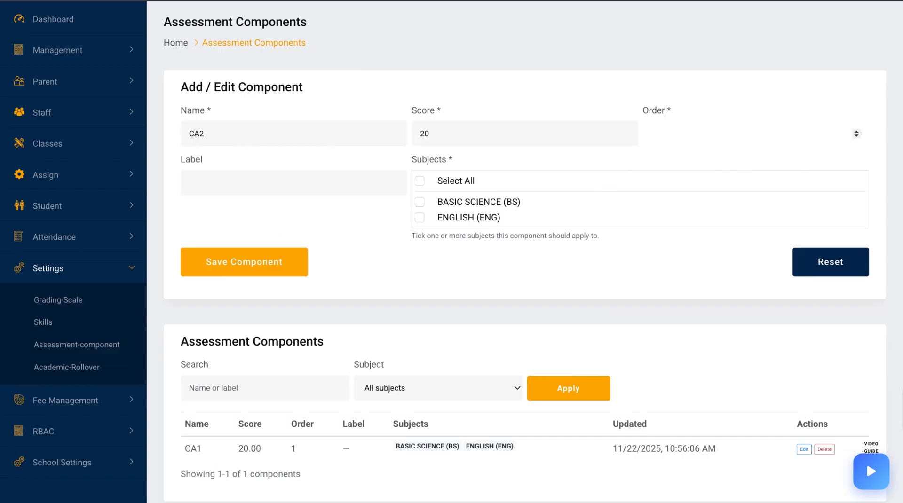
text(2)
triple_click(455, 181)
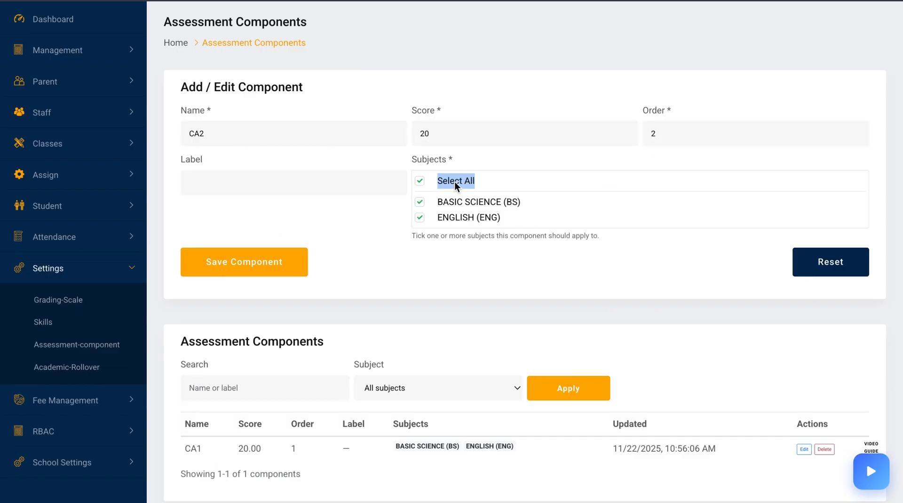
click(260, 267)
click(257, 266)
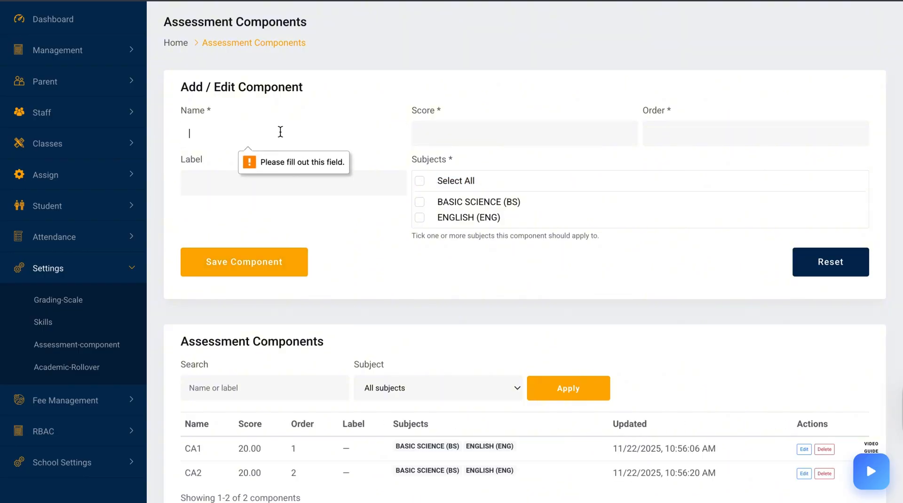
Save assessment component CA3 with score 20, order 3, applied to all subjects
text(CA3)
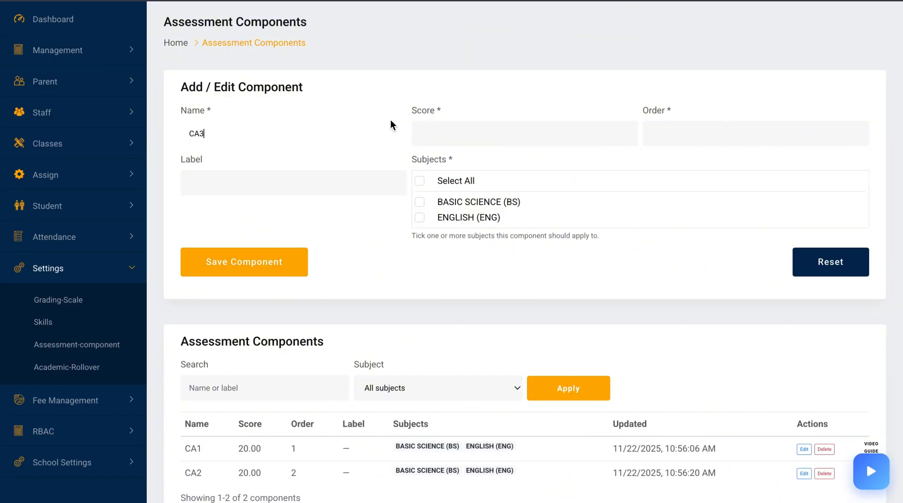
click(458, 134)
text(20)
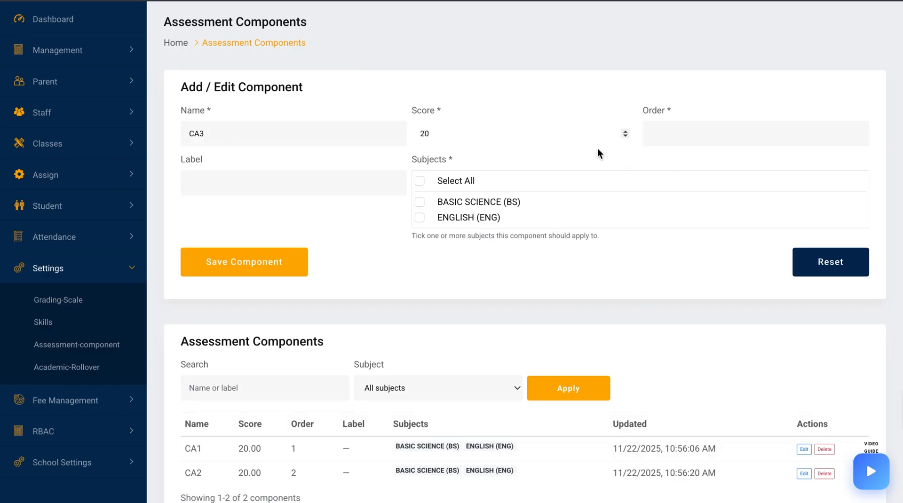
click(673, 133)
text(3)
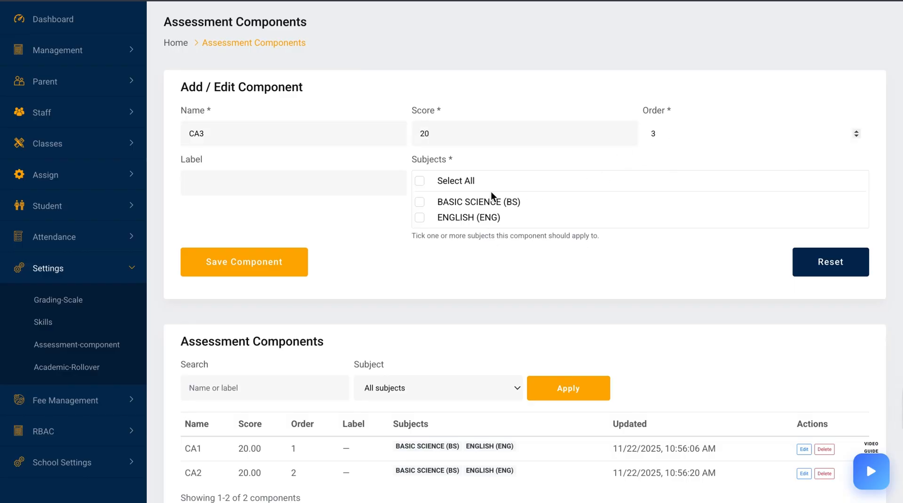
click(468, 182)
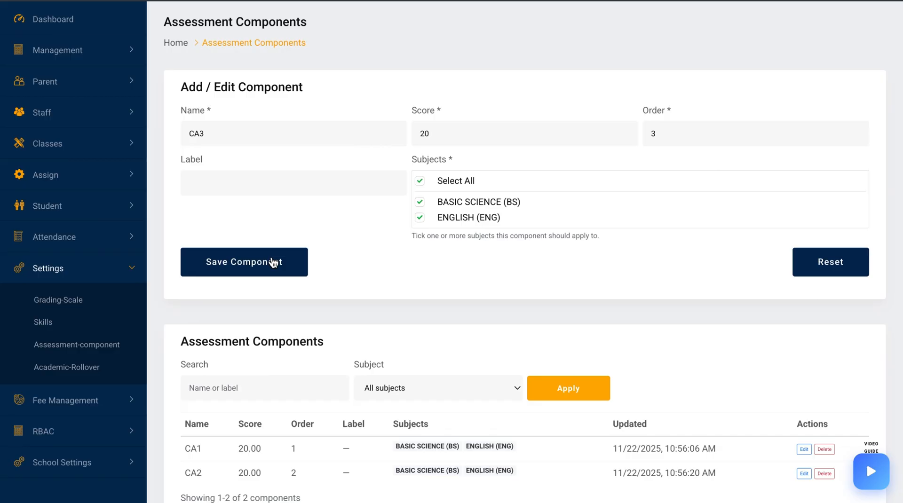
click(273, 263)
Save assessment component EXAM with score 40, order 4, applied to all subjects
click(282, 136)
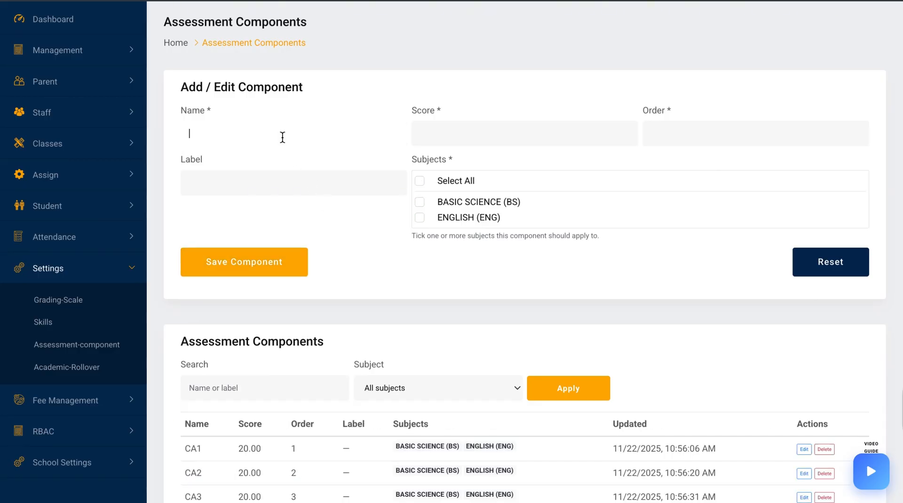
text(EXAM)
click(520, 127)
text(40)
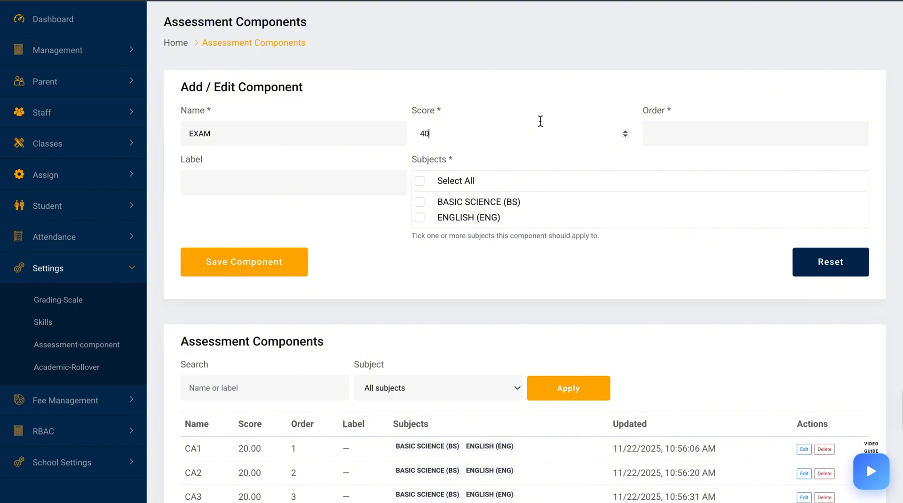
click(668, 133)
text(4)
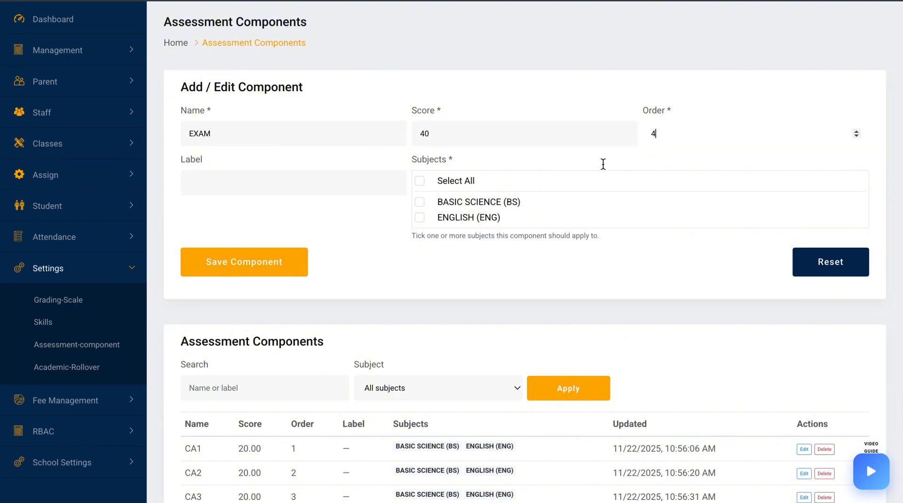
click(464, 186)
click(276, 265)
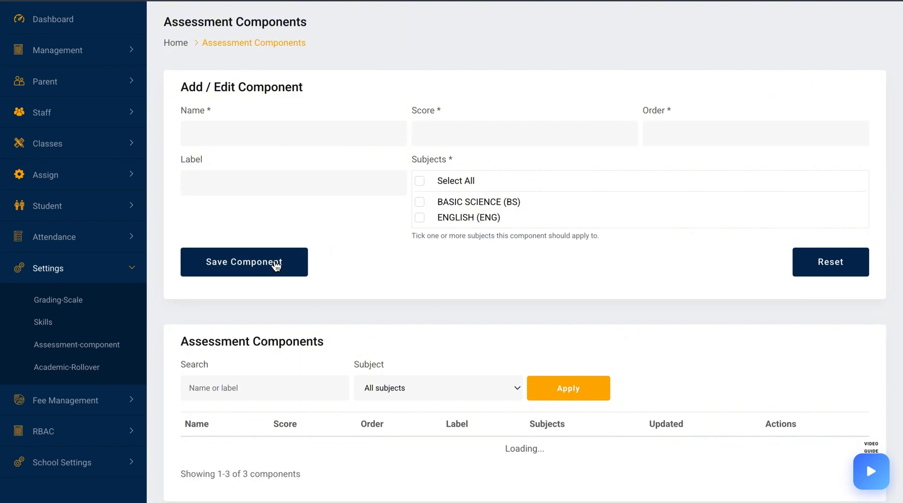
Open the Skills settings and create a skill category named SKILLS & BEHAVIOUR
scroll(448, 338, down, 2)
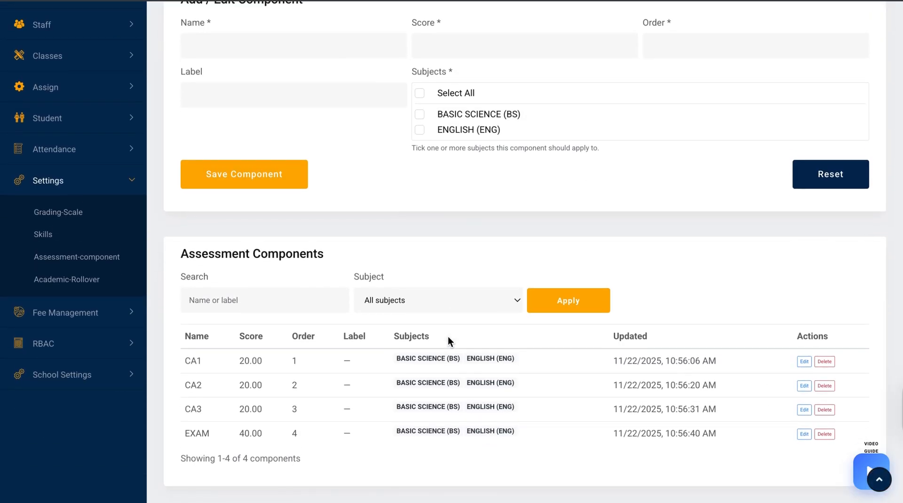
scroll(447, 337, up, 4)
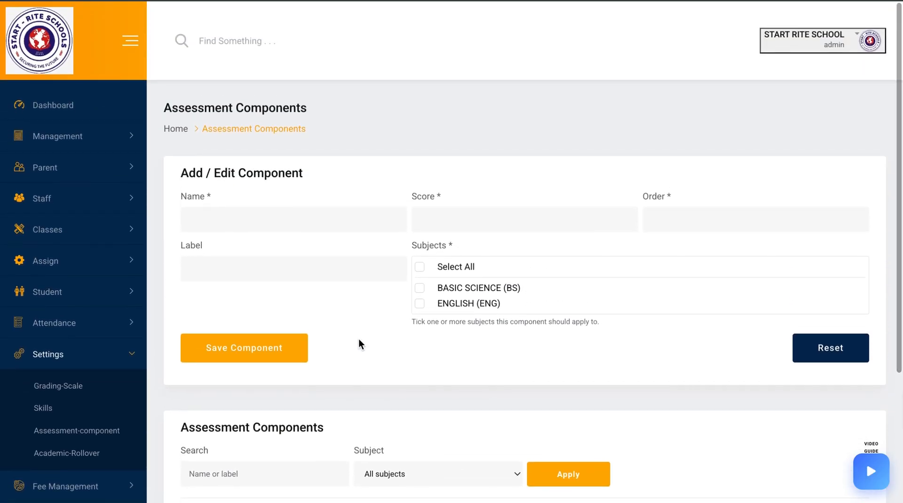
scroll(313, 411, down, 3)
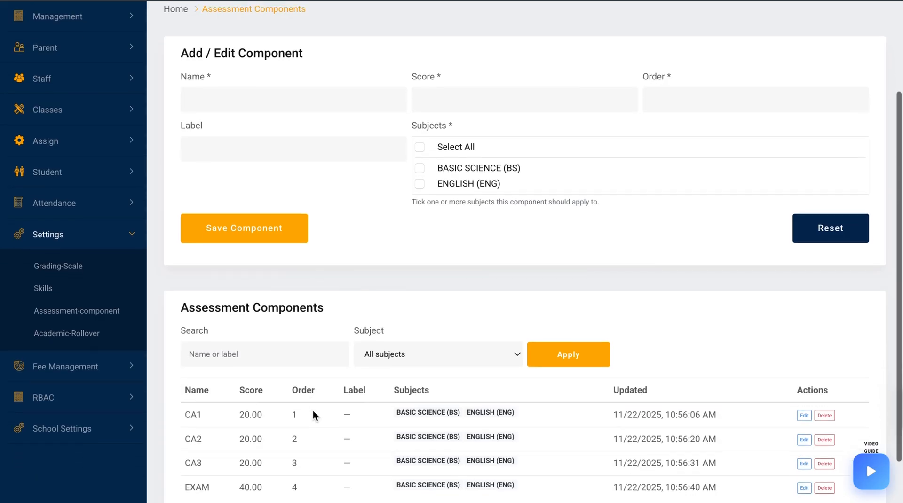
scroll(313, 411, down, 1)
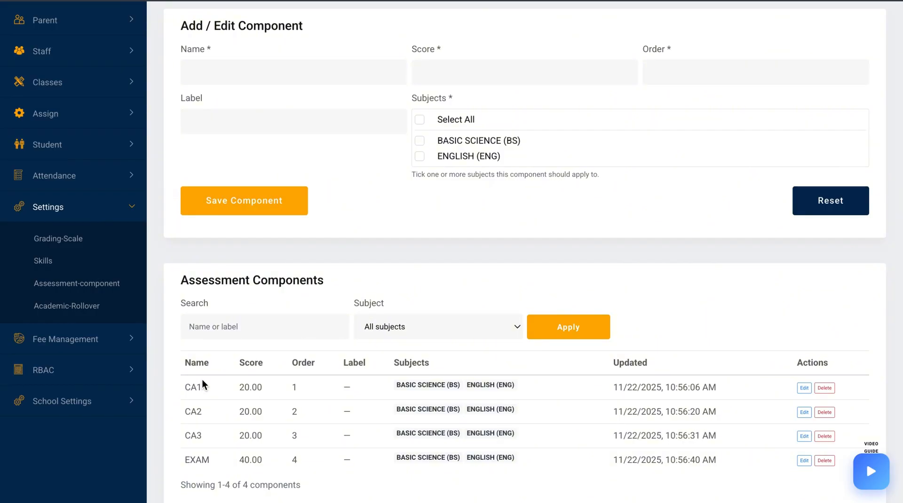
click(43, 263)
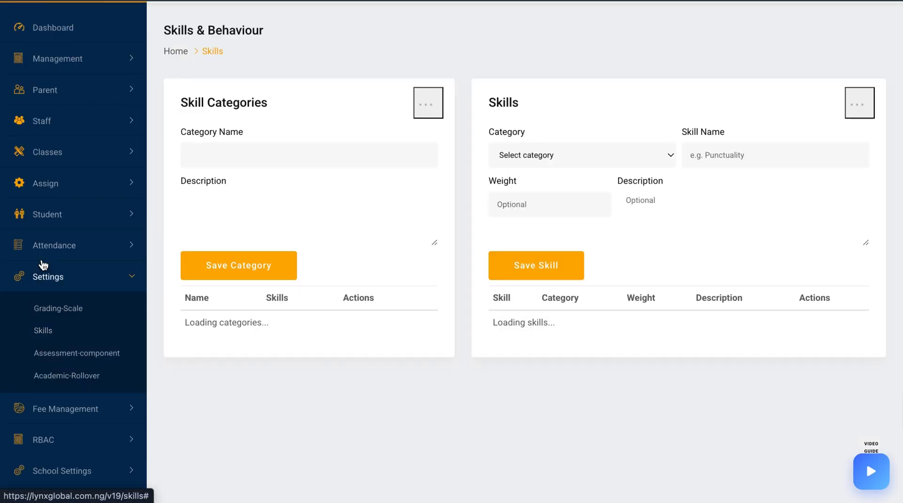
click(257, 156)
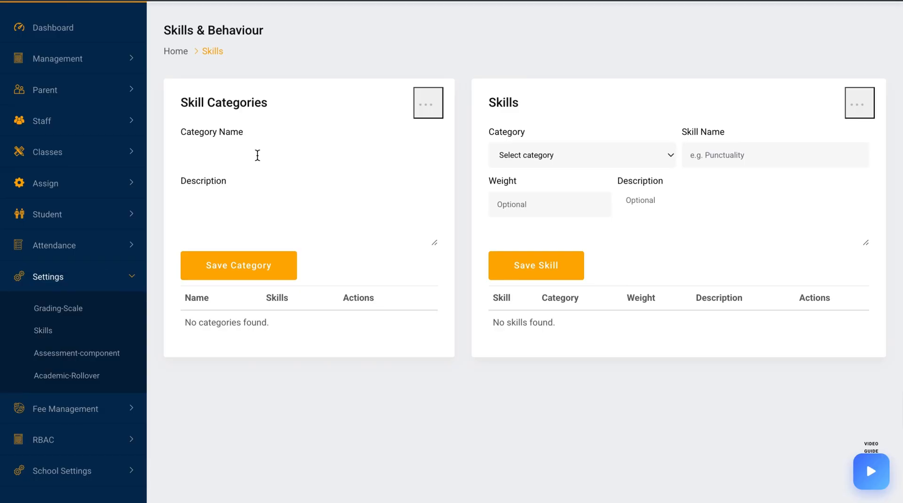
text(SKILLS)
text(& BEHAVIOUR)
click(250, 154)
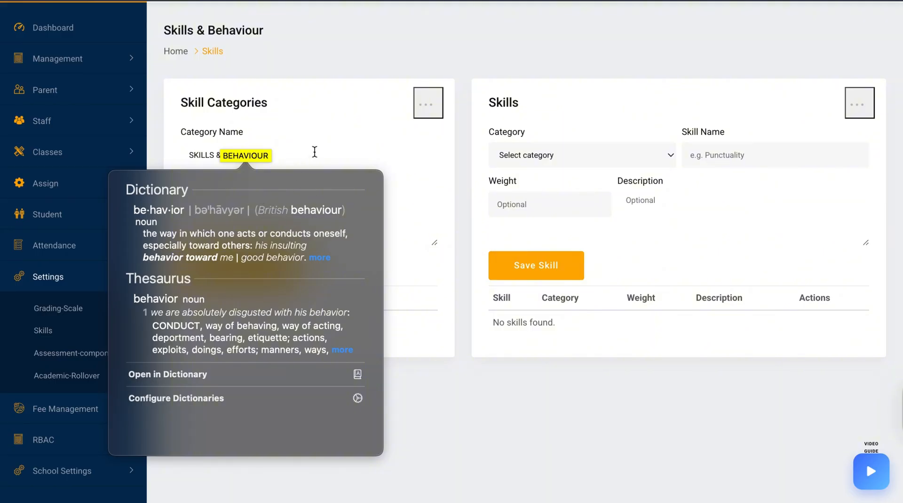
click(315, 151)
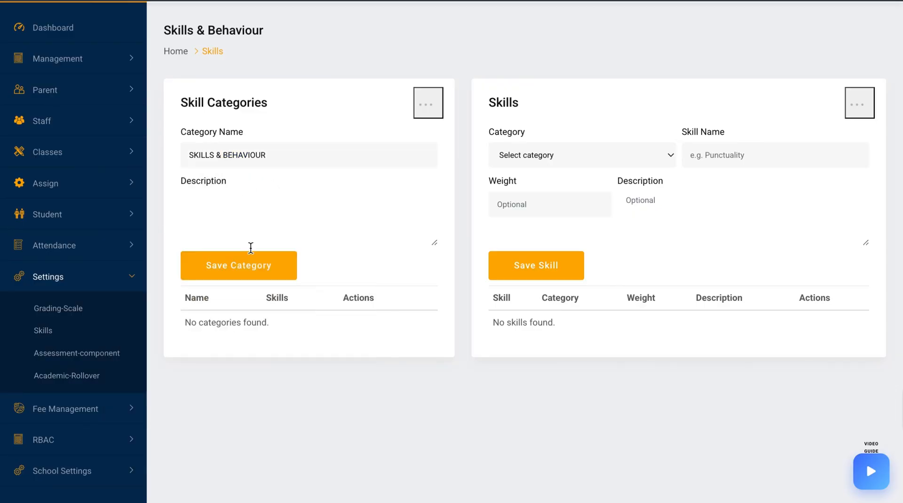
click(249, 267)
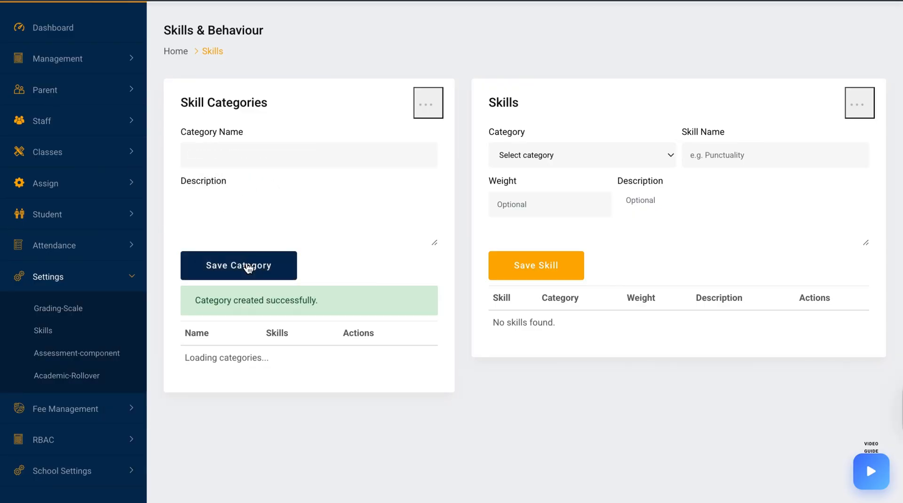
Add a skill named NEATNESS under the SKILLS & BEHAVIOUR category and save it
click(632, 155)
click(619, 171)
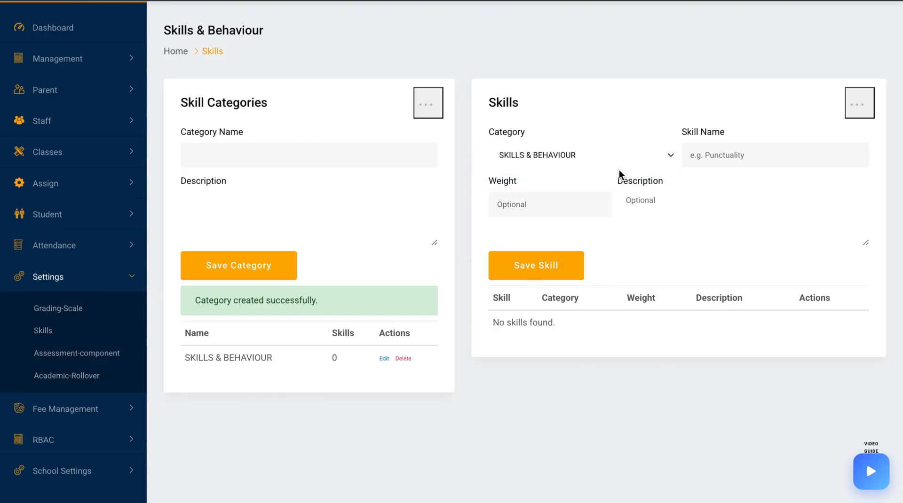
click(752, 155)
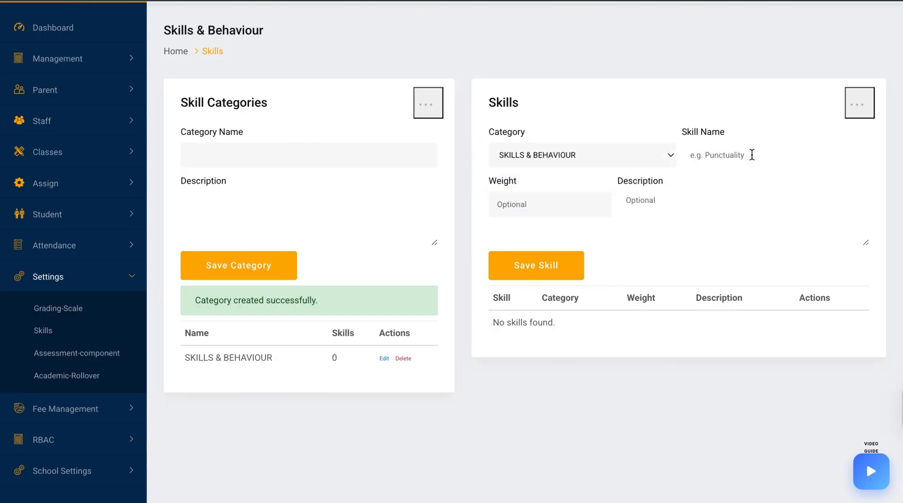
text(NEATNESS)
click(545, 277)
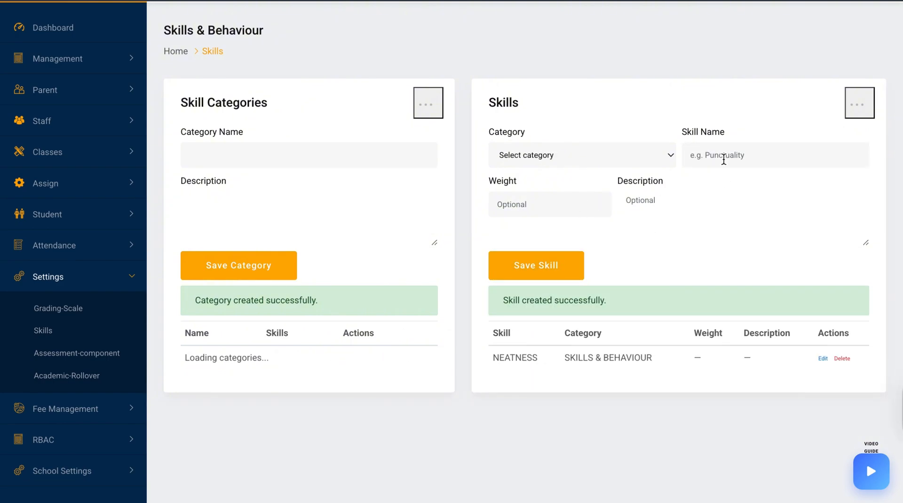
Start a second skill under SKILLS & BEHAVIOUR, entering the skill name WELLBEING
click(656, 155)
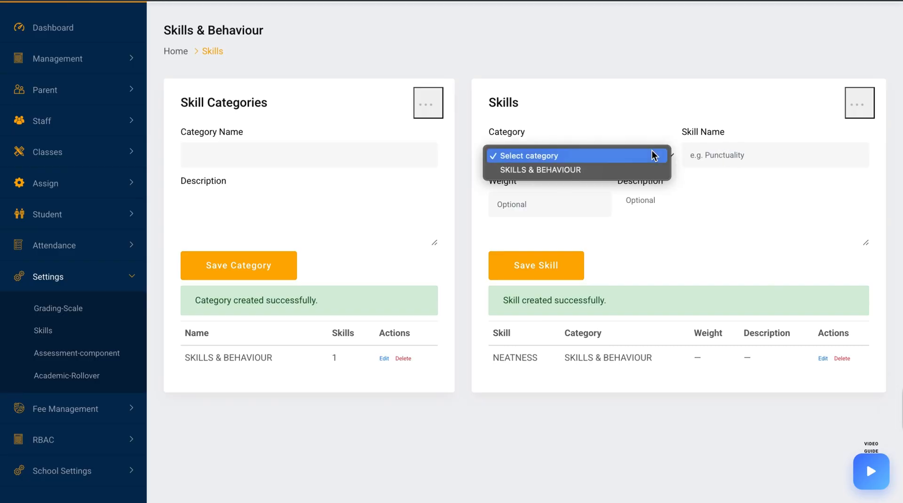
click(638, 169)
click(728, 149)
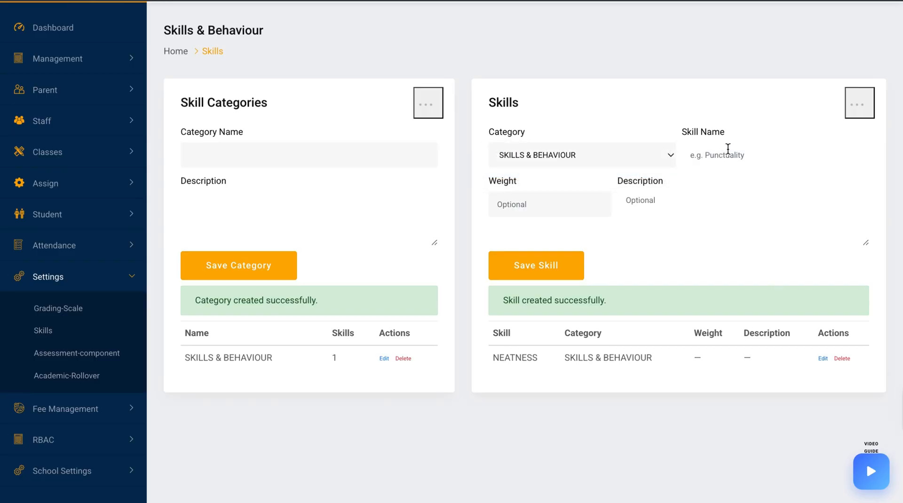
text(WELLBEING)
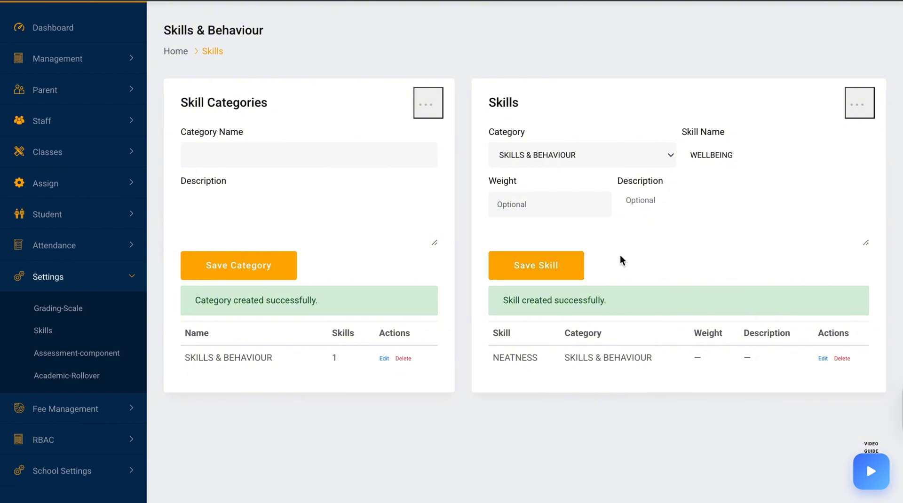
Change the new skill's name to HANDWRITING and save it under SKILLS & BEHAVIOUR
key(BackSpace)
key(BackSpace)
key(BackSpace)
key(BackSpace)
key(BackSpace)
key(BackSpace)
key(BackSpace)
key(BackSpace)
key(BackSpace)
text(HANDWRITING)
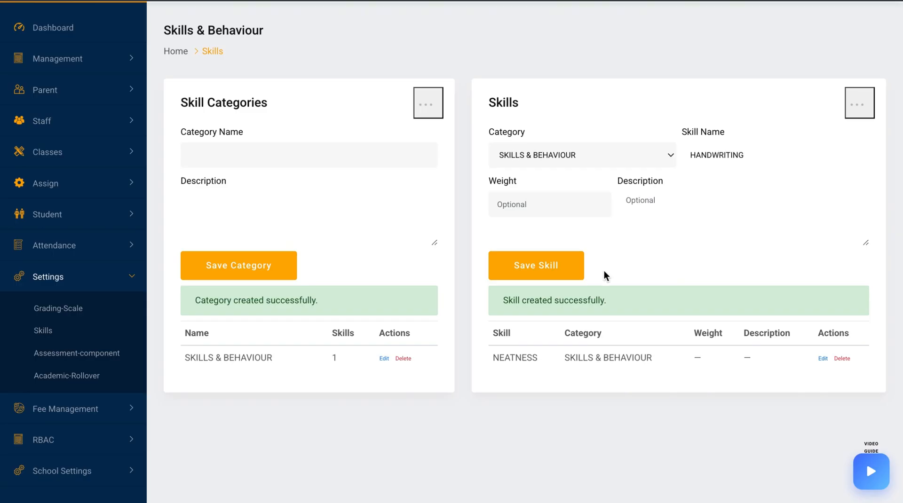
click(531, 271)
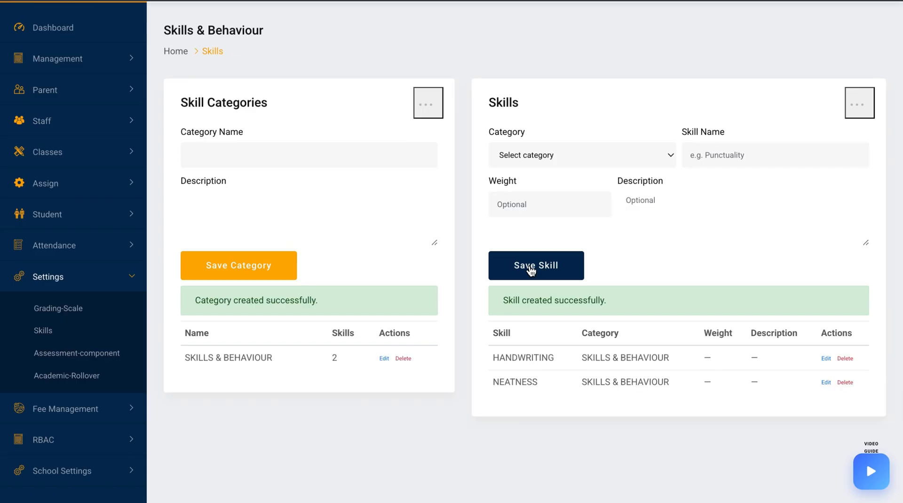
Add a skill named COMMUNICATION under the SKILLS & BEHAVIOUR category and save it
click(635, 156)
click(625, 170)
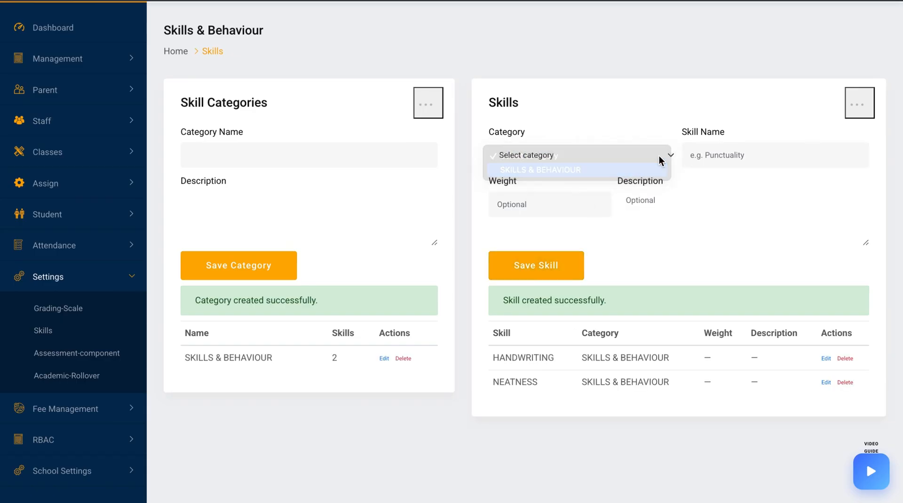
click(712, 149)
text(COMMUN)
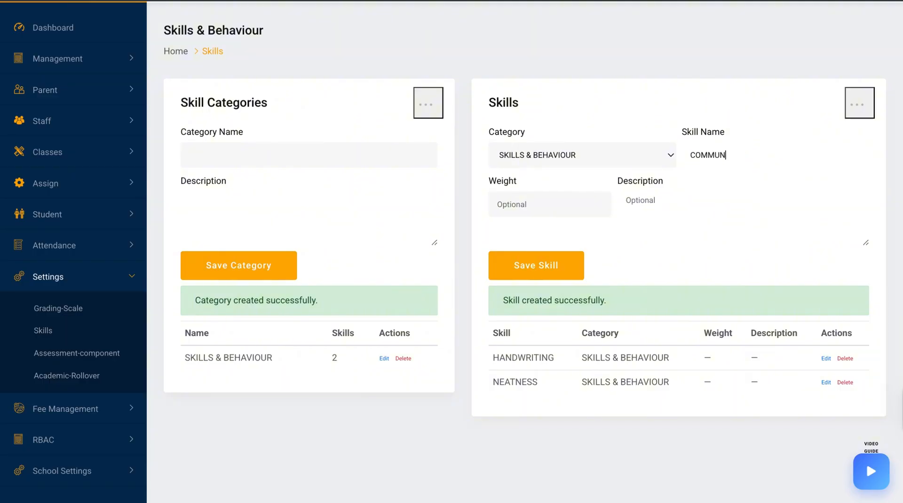
text(ICATION)
click(567, 267)
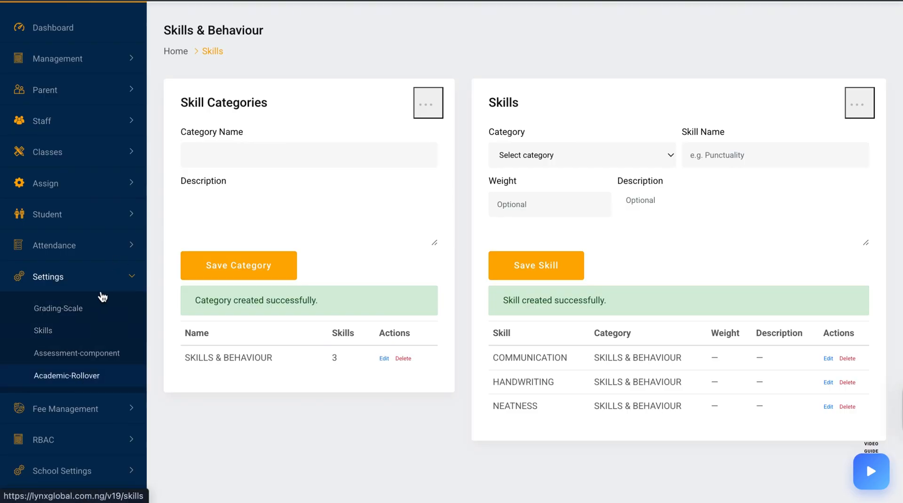
Assign BASIC SCIENCE (BS) and ENGLISH (ENG) to class JSS 1, arm A
click(67, 183)
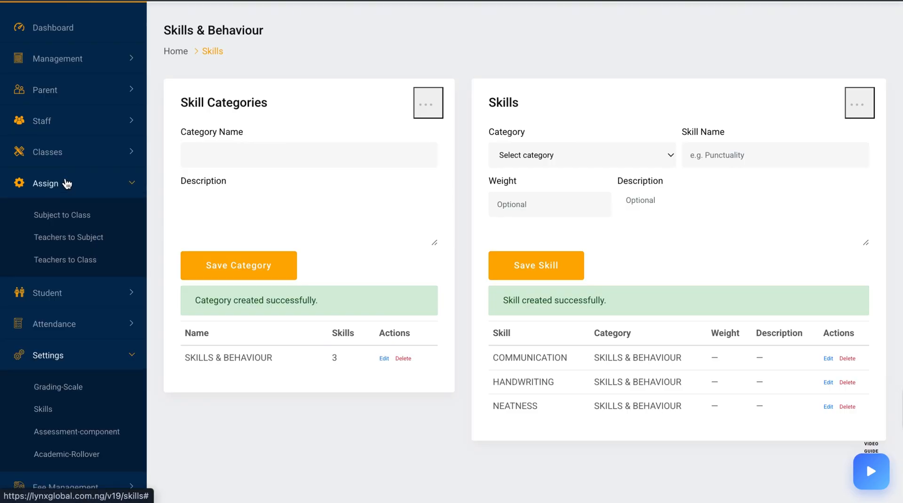
click(63, 216)
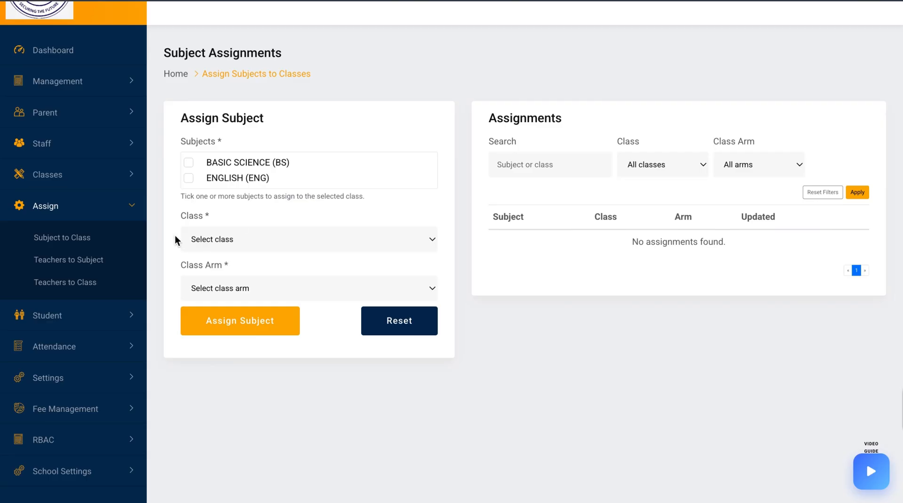
click(231, 167)
click(231, 174)
click(270, 240)
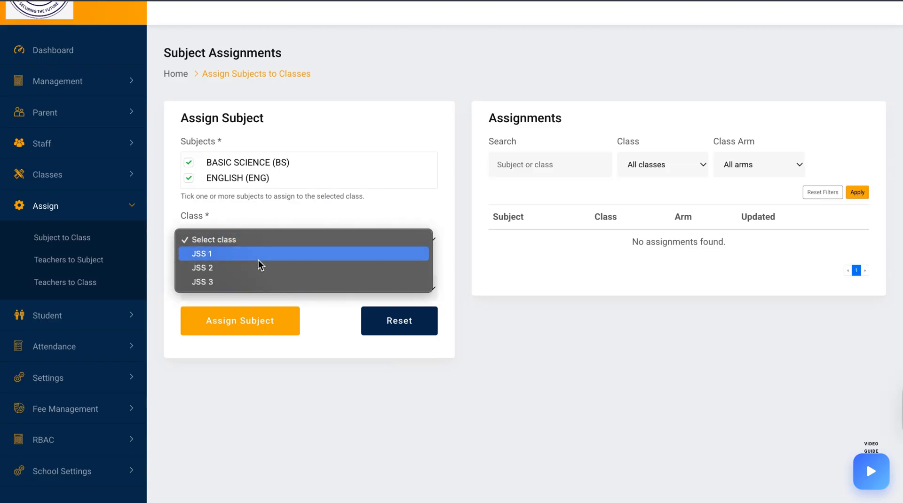
click(259, 257)
click(251, 288)
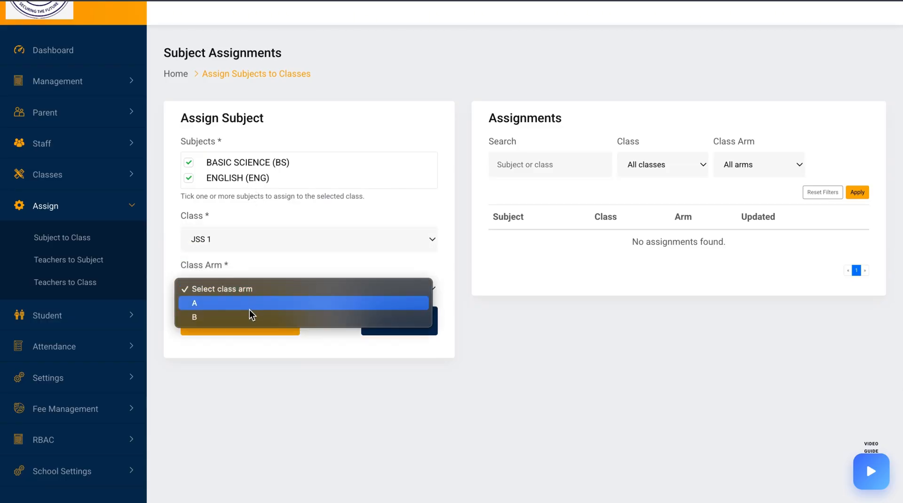
click(249, 308)
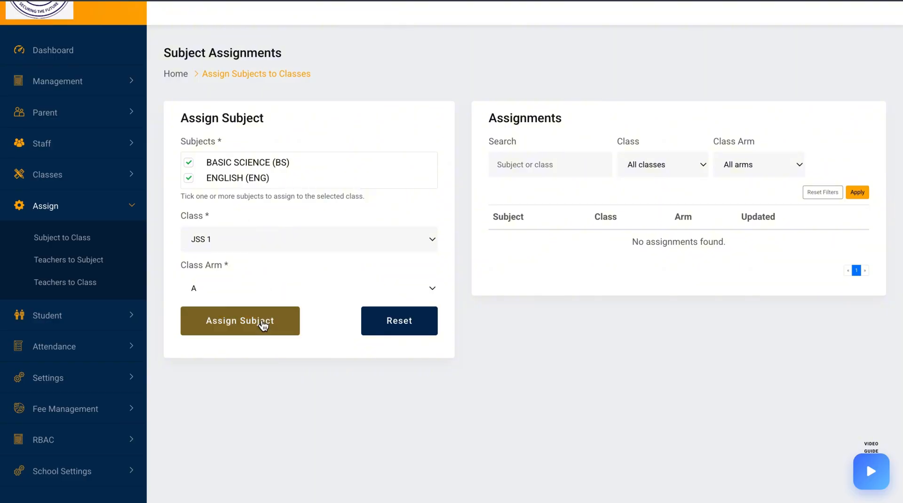
click(262, 326)
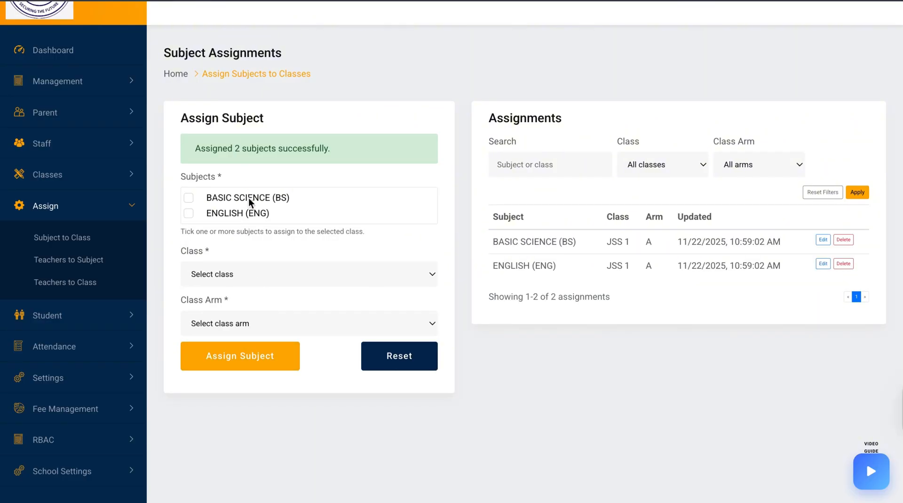
Open the teacher-to-subject assignment and pick BASIC SCIENCE (BS) with the available teacher
click(72, 264)
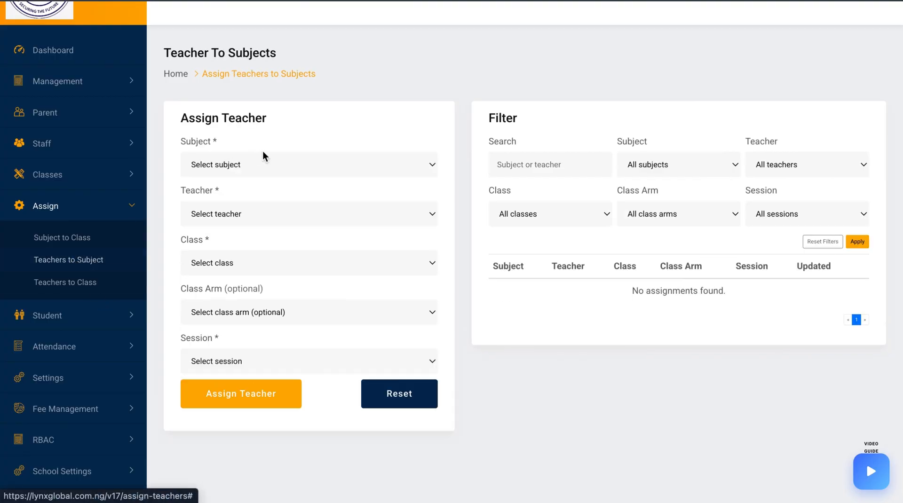
click(269, 166)
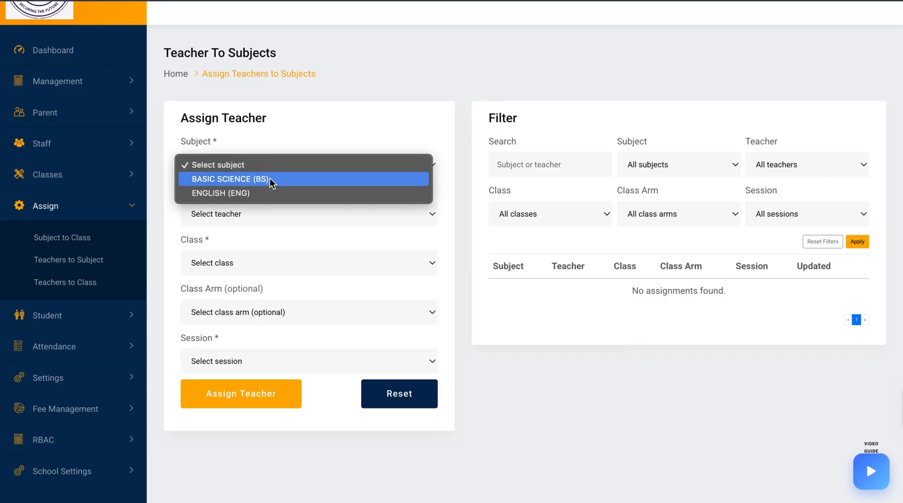
click(270, 179)
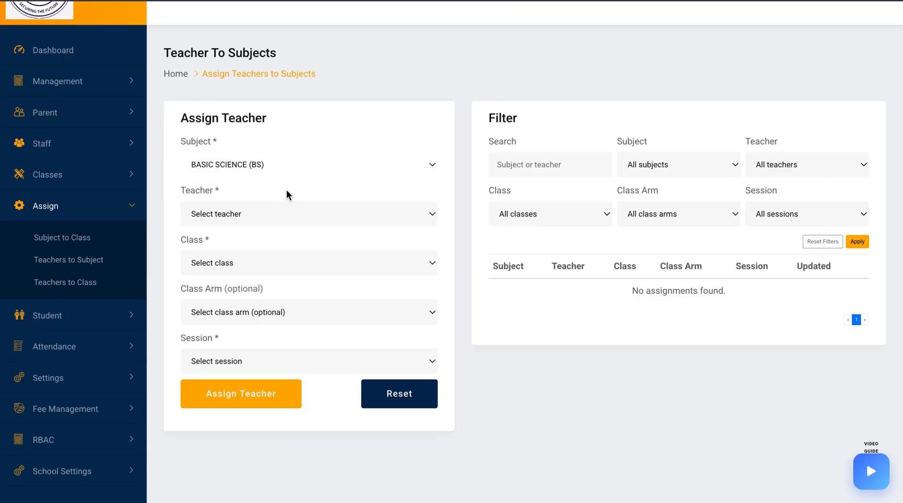
click(302, 213)
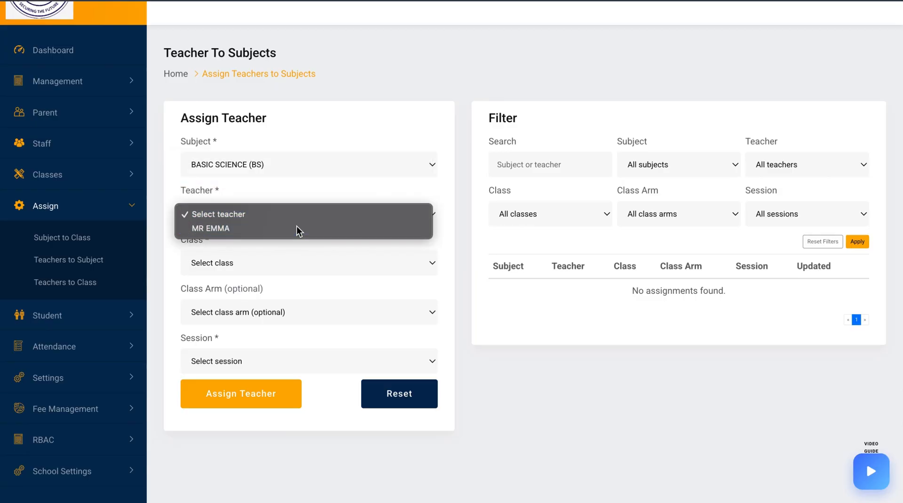
click(298, 228)
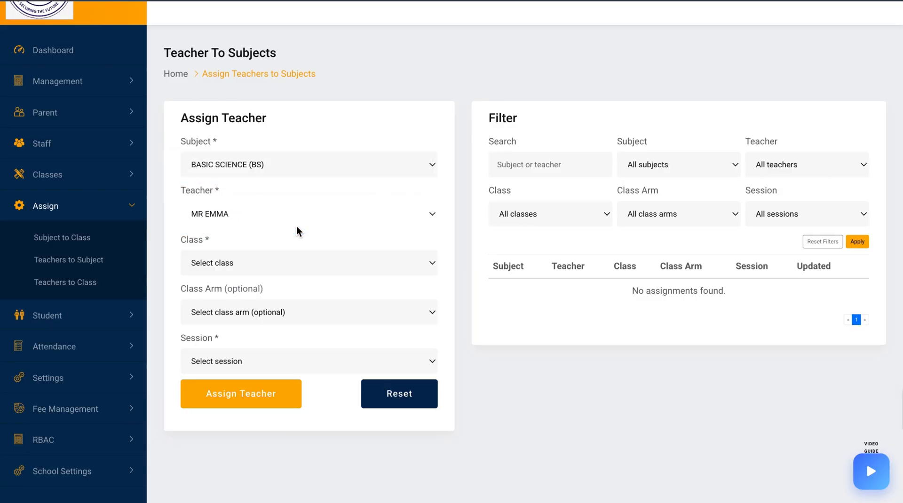
Set class JSS 1, class arm B and session 2024/2025, and assign the teacher to the subject
click(277, 262)
click(271, 292)
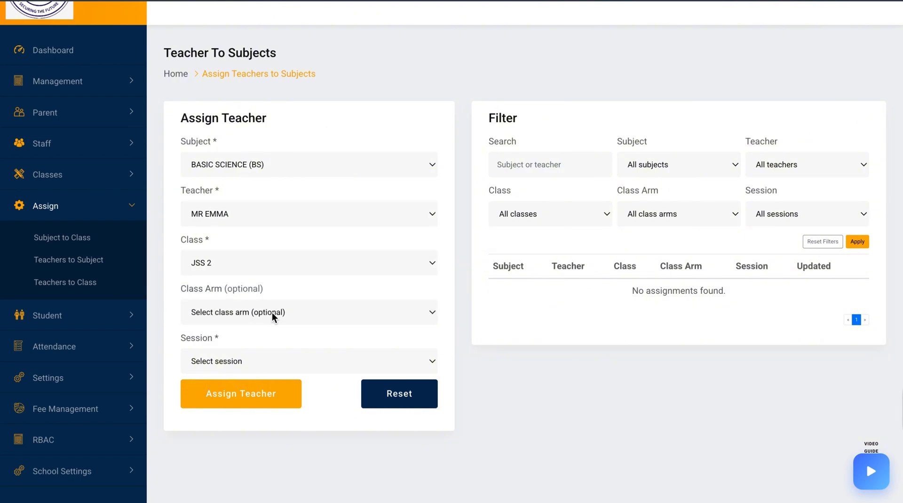
click(286, 273)
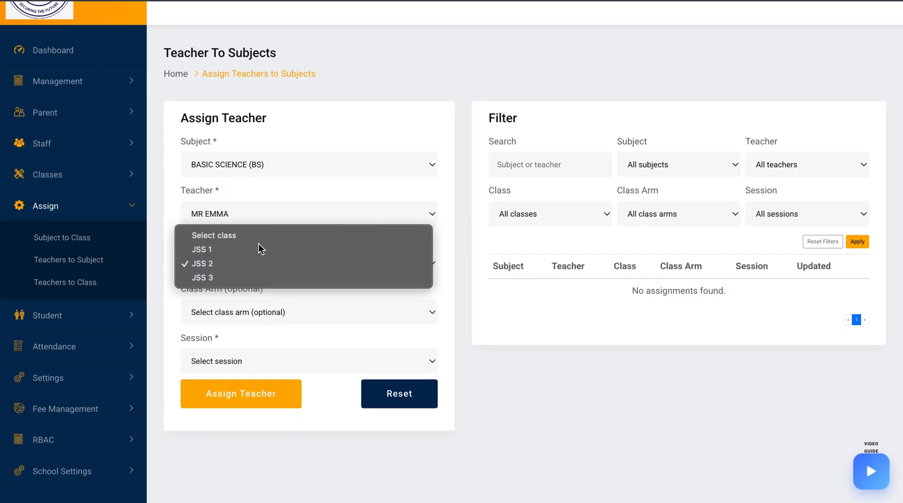
click(259, 248)
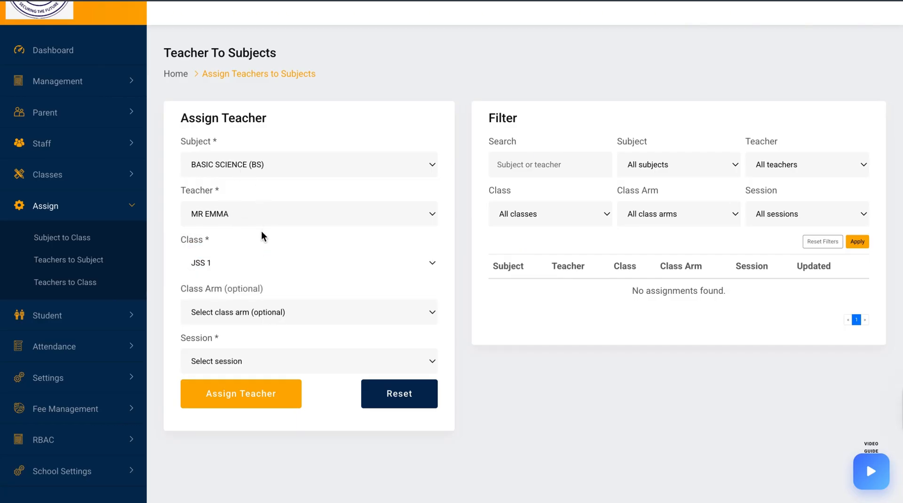
click(263, 309)
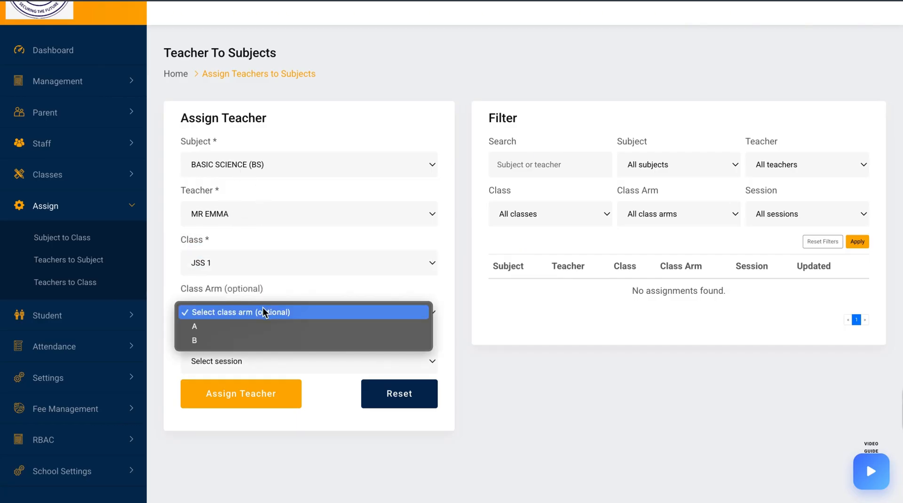
click(255, 340)
click(258, 360)
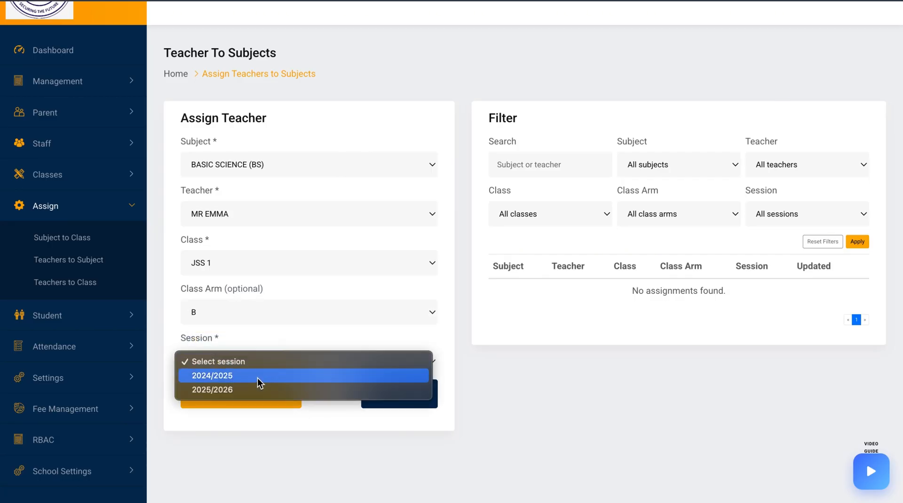
click(258, 377)
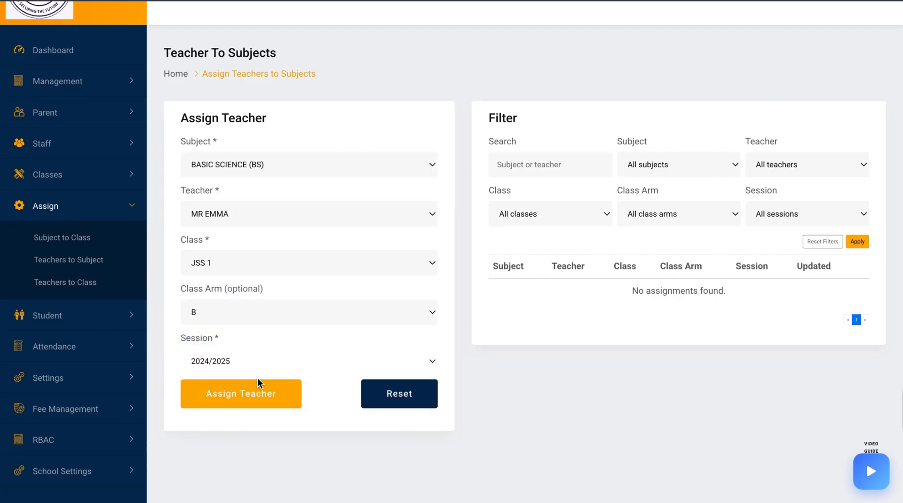
click(264, 402)
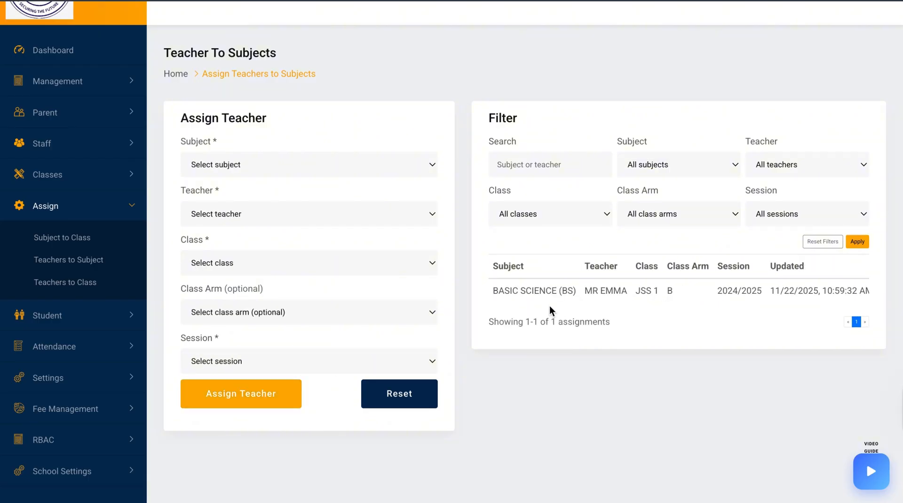
triple_click(554, 292)
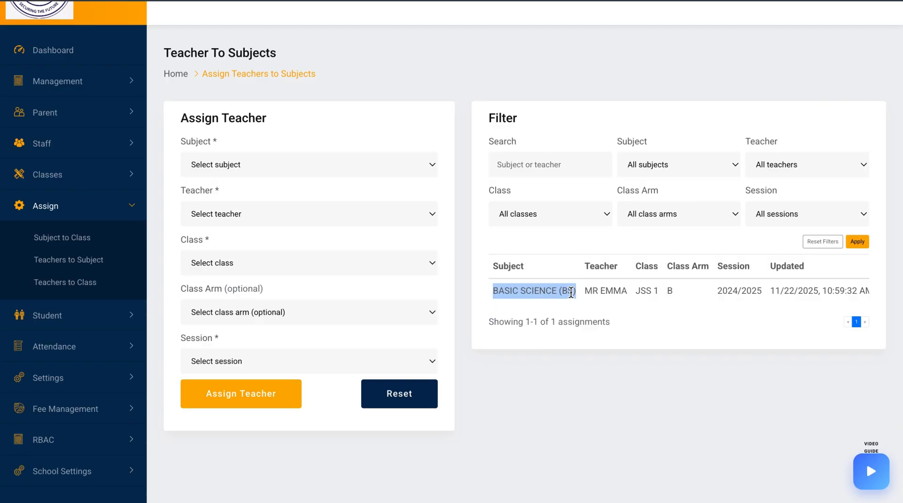
click(87, 282)
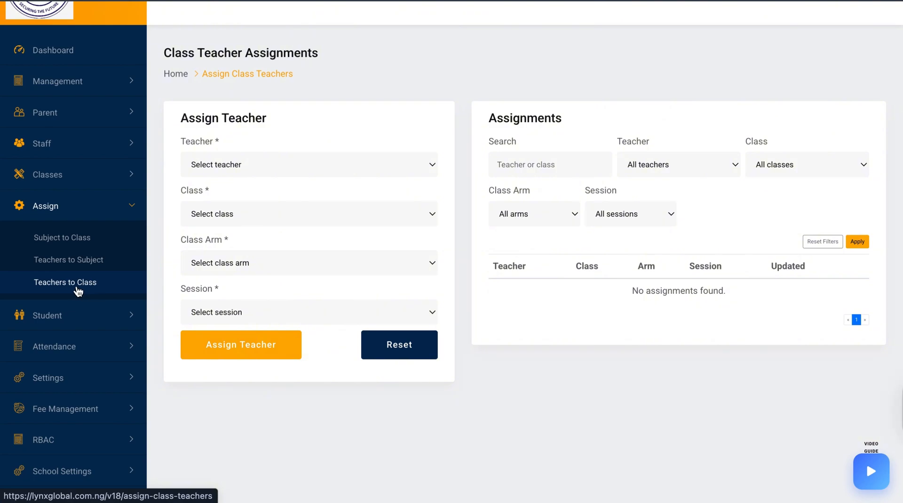
click(258, 167)
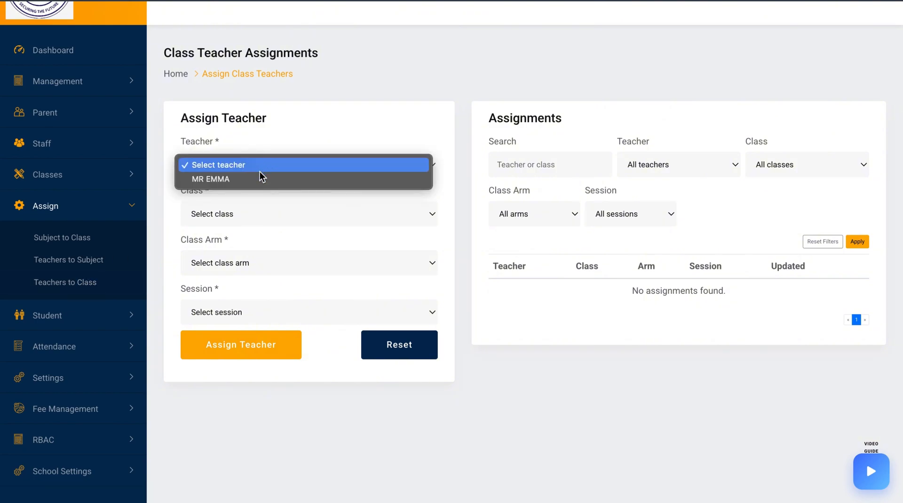
click(92, 146)
click(85, 142)
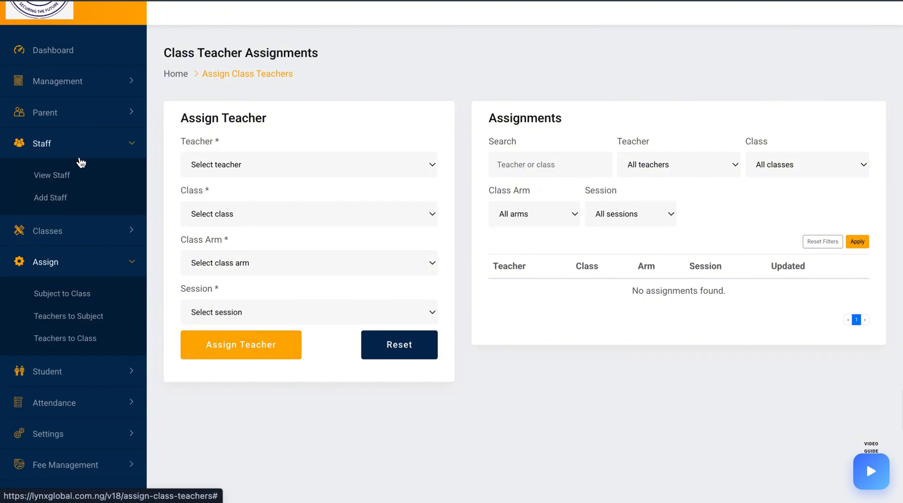
Open the Add Staff form and enter the new staff member's full name
click(52, 198)
click(489, 190)
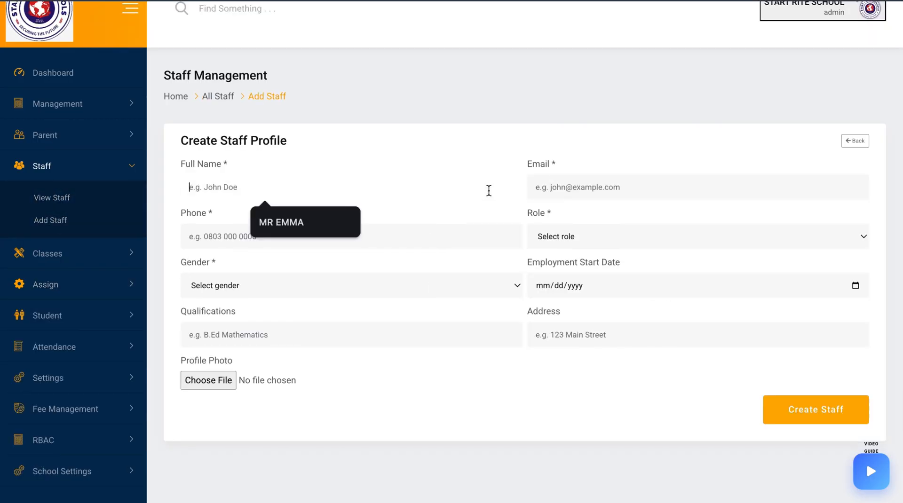
text(MR PEOPLE)
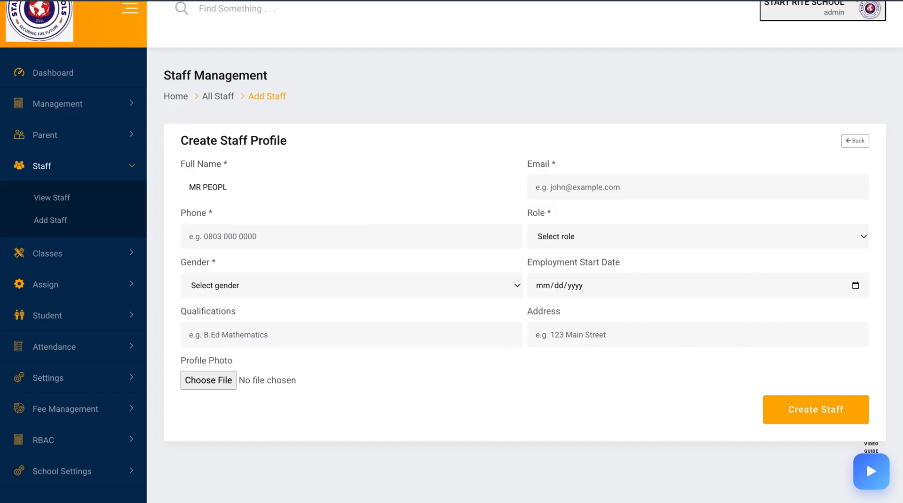
key(BackSpace)
key(BackSpace)
key(BackSpace)
key(BackSpace)
key(BackSpace)
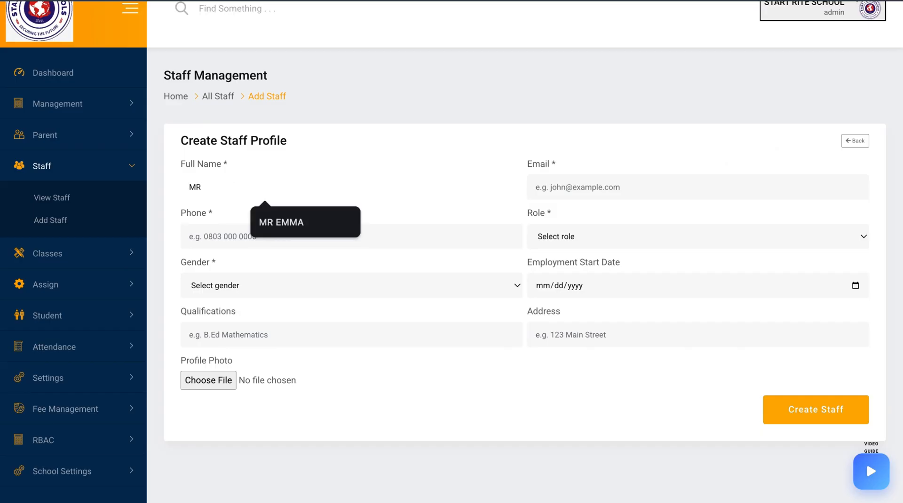
text(WIL)
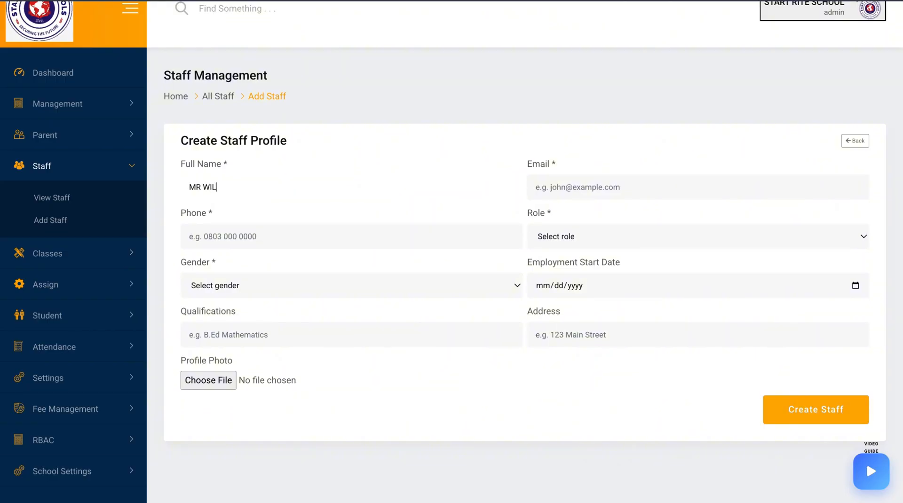
text(LAMS)
Fill in the staff member's e-mail address and phone number
click(631, 192)
click(634, 225)
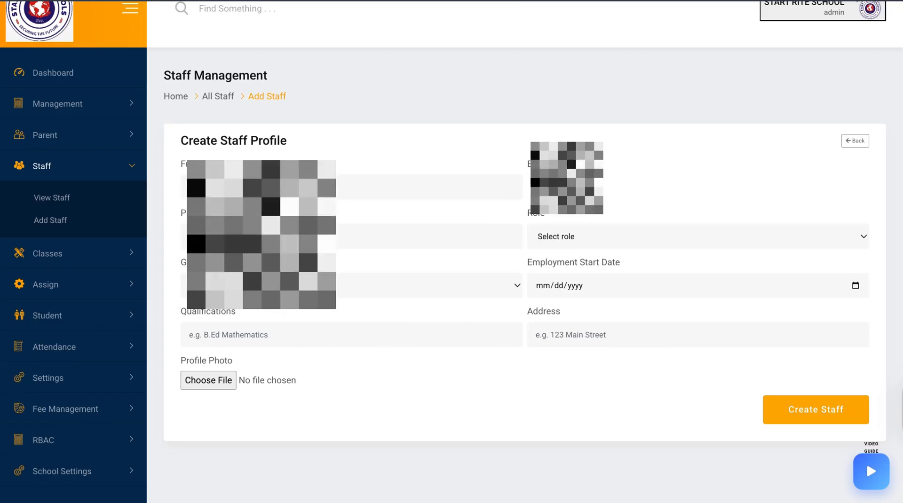
click(427, 238)
click(317, 270)
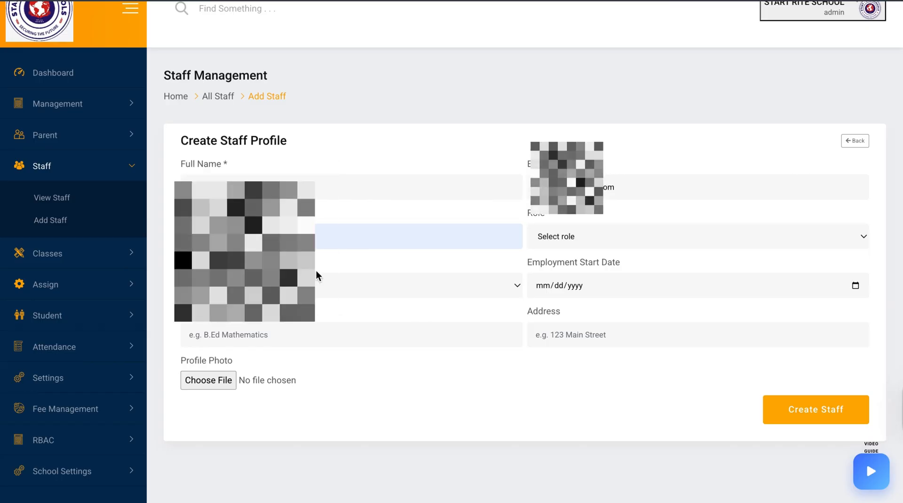
key(BackSpace)
text(1)
Set the new staff member's role to Teacher and gender to Male
click(552, 237)
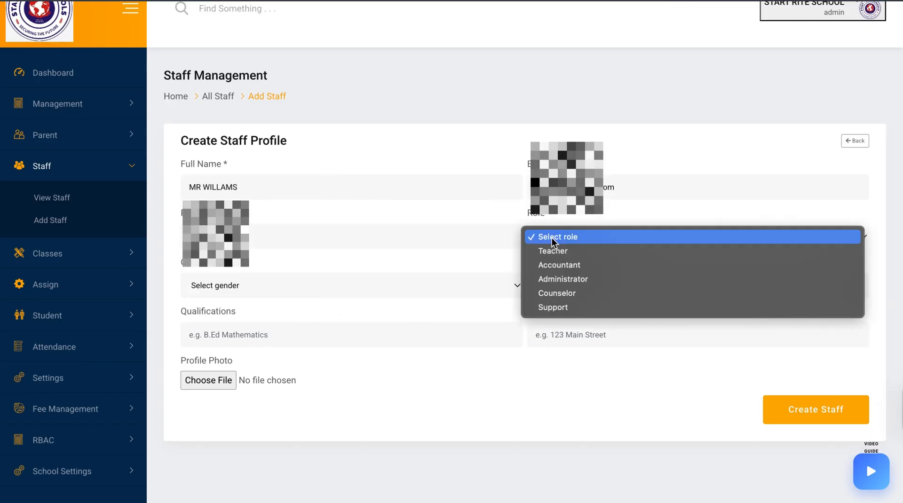
click(553, 252)
click(425, 288)
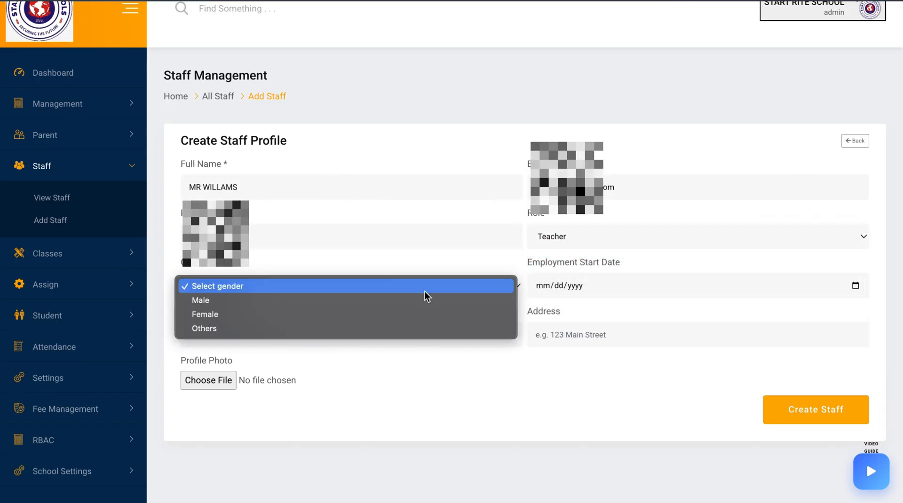
click(395, 304)
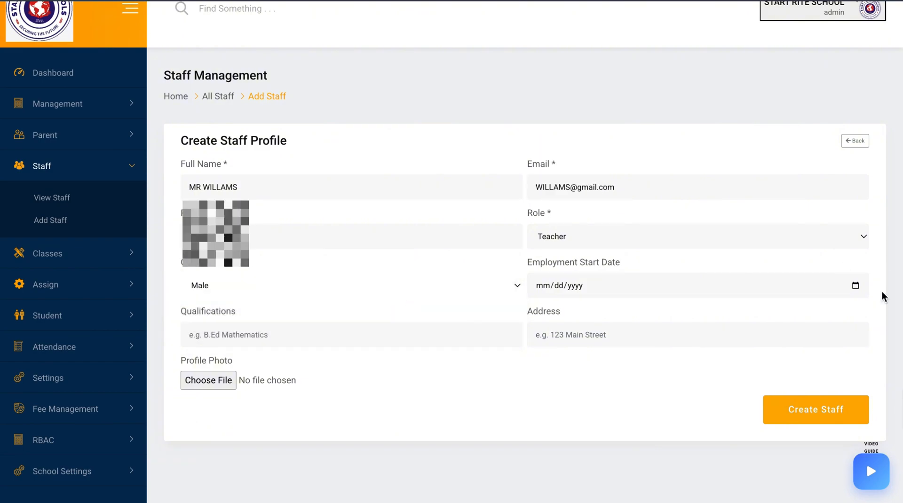
Set the employment start date to 11/22/2025 and fill in the address as abuja
click(862, 288)
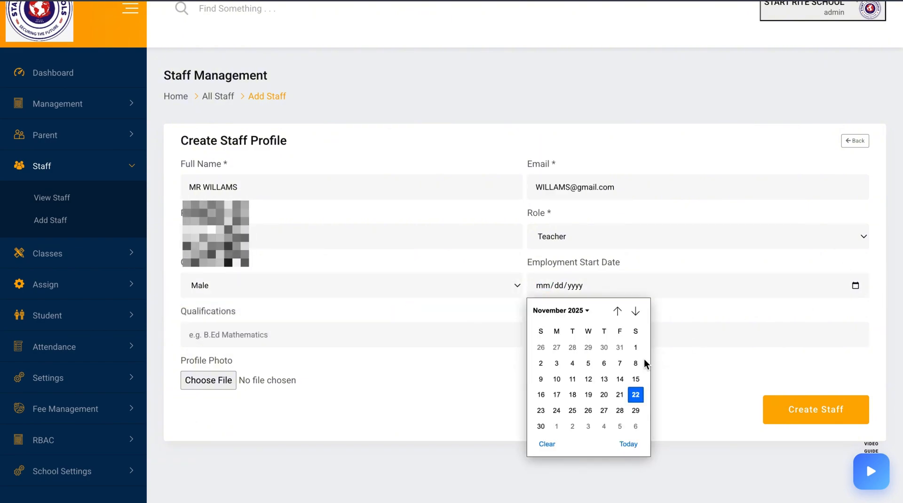
click(635, 395)
click(599, 332)
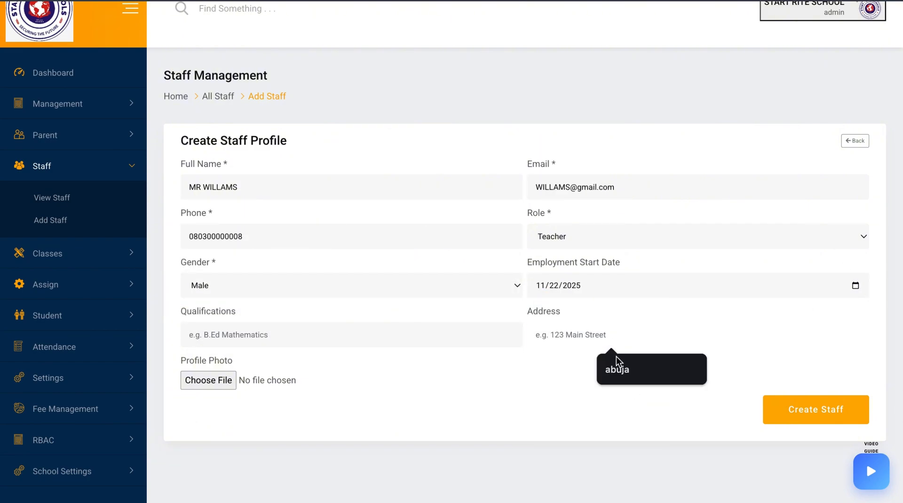
click(617, 371)
Enter B.sc as the qualification and create the staff profile
click(470, 329)
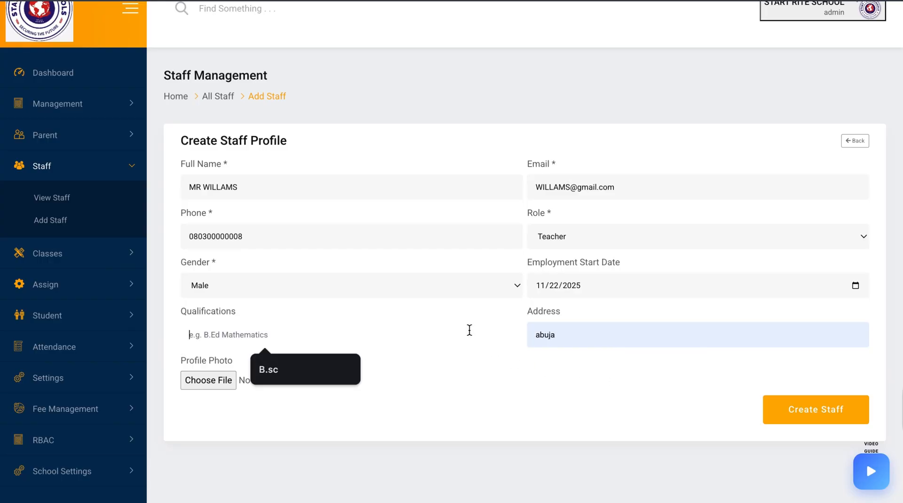
click(314, 374)
click(785, 403)
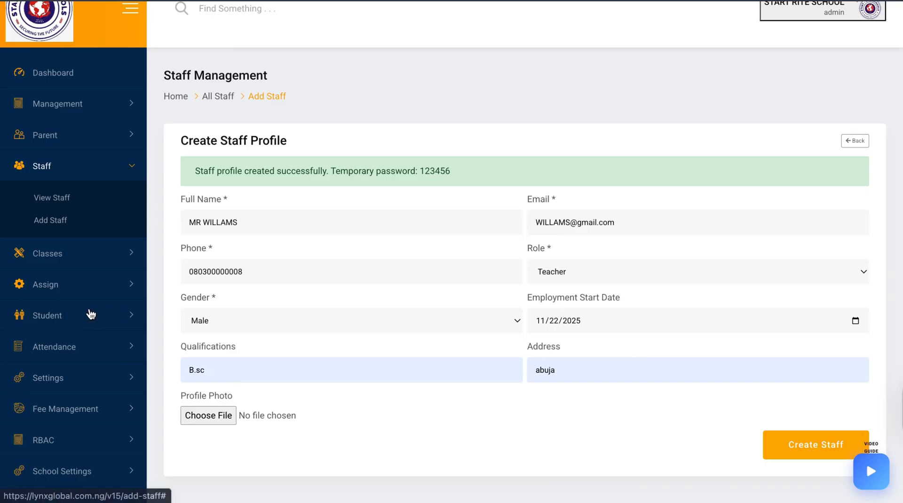
Open the class-teacher assignment and select the newly created teacher with class JSS 1
click(88, 290)
click(75, 367)
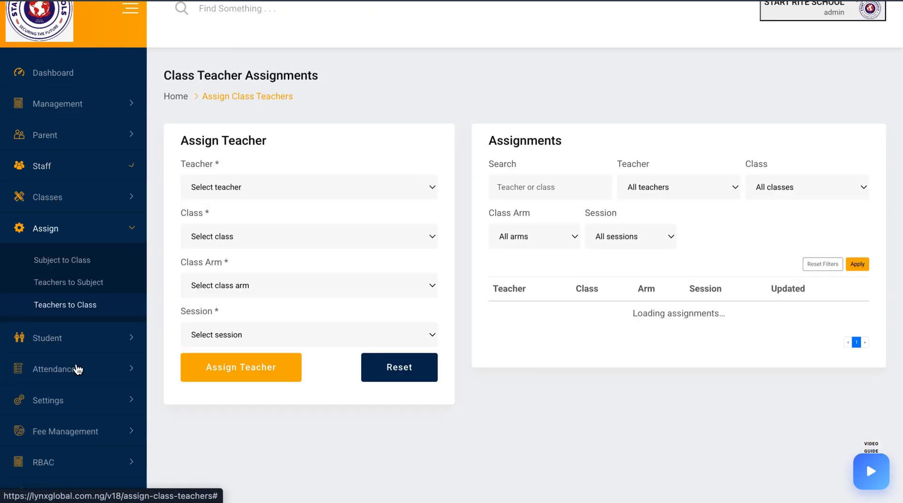
click(278, 188)
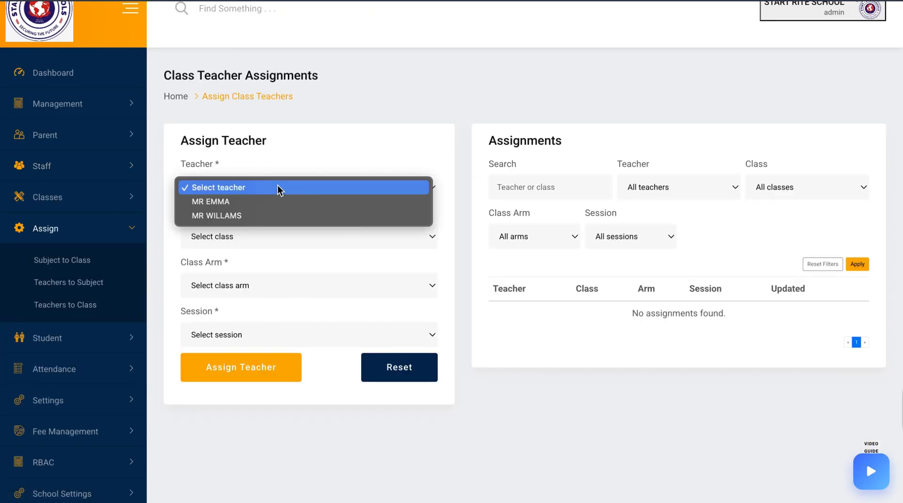
click(271, 218)
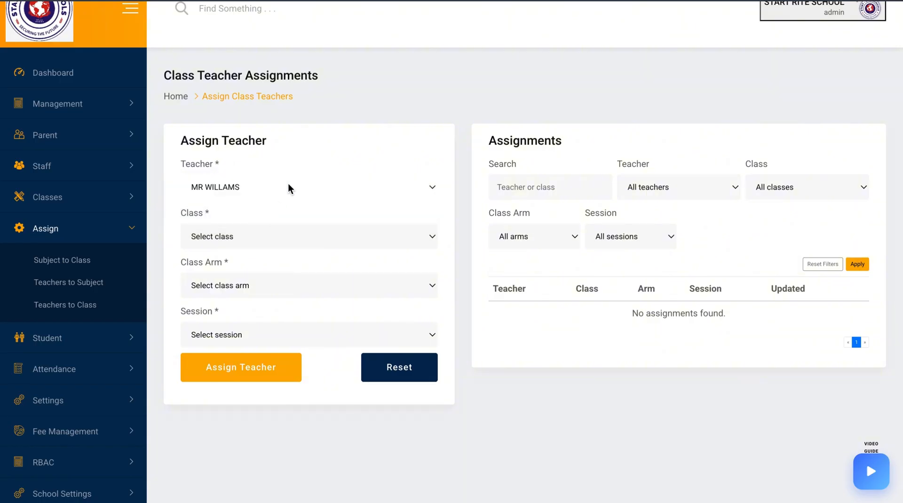
click(299, 237)
click(282, 254)
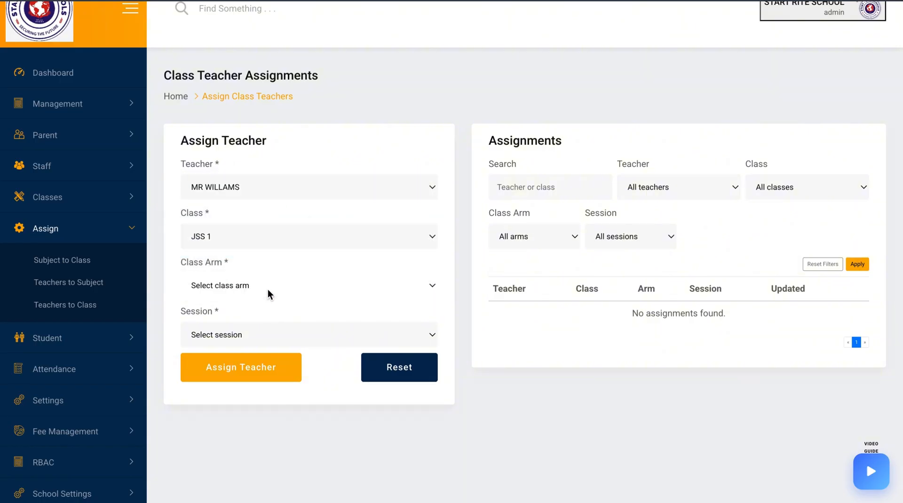
Set class arm A and session 2024/2025, then assign the teacher to the class
click(269, 294)
click(258, 305)
click(284, 335)
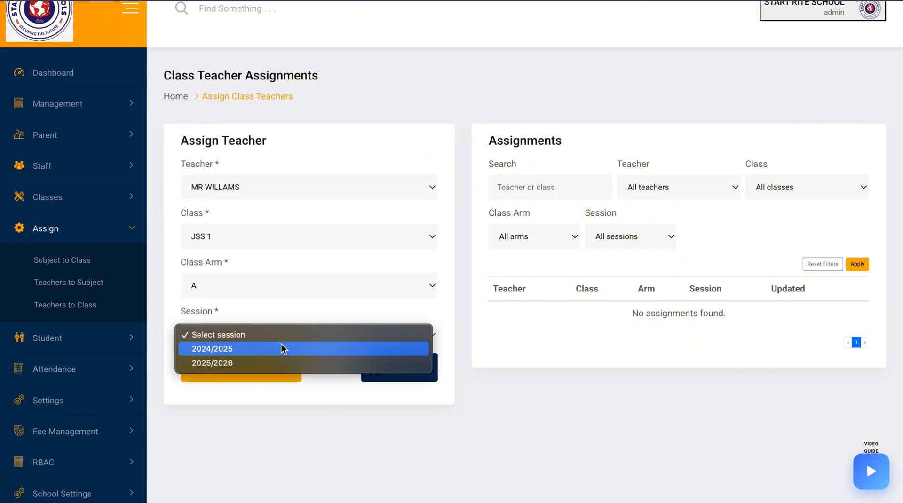
click(273, 349)
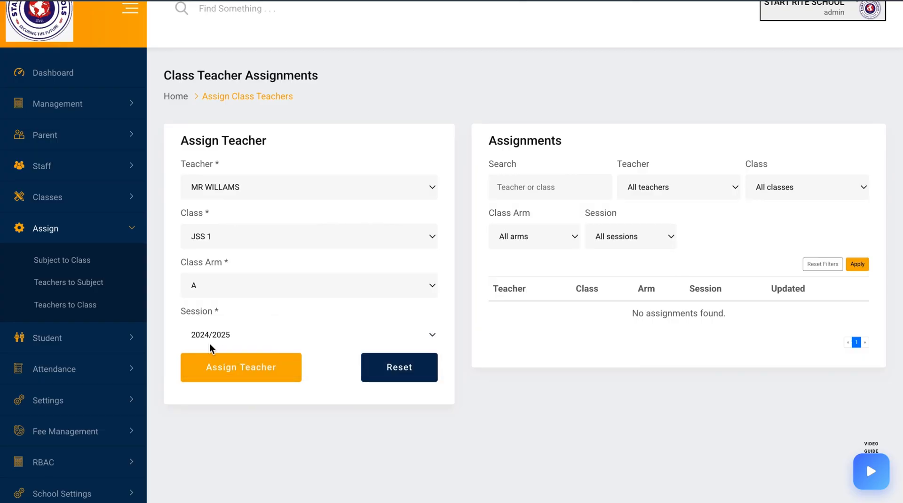
click(253, 369)
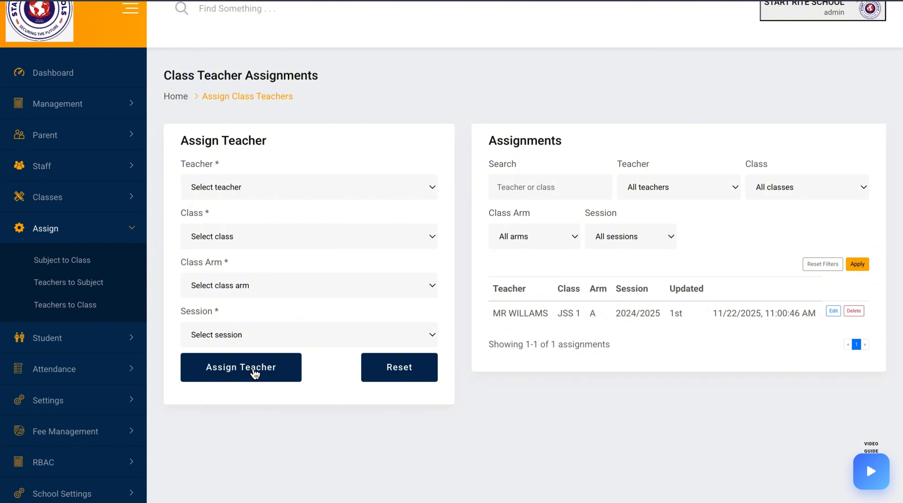
Open Result Entry and select class JSS 1 with class arm A
click(71, 284)
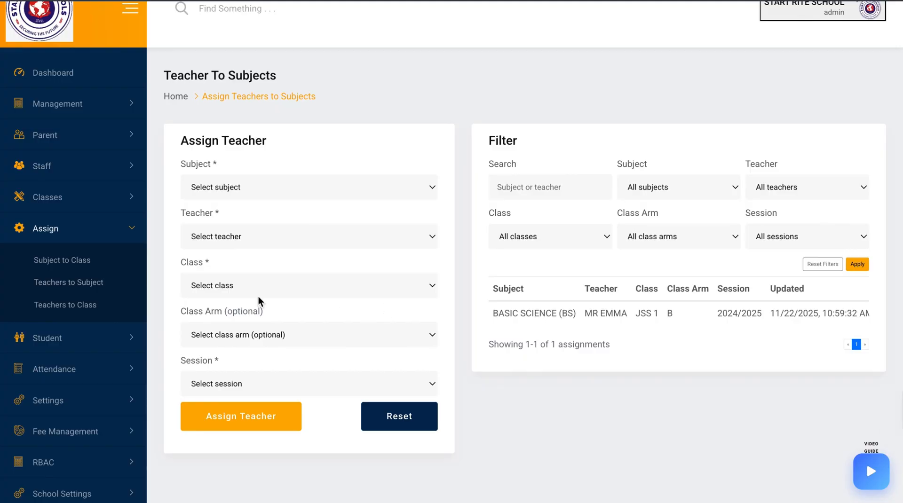
click(70, 338)
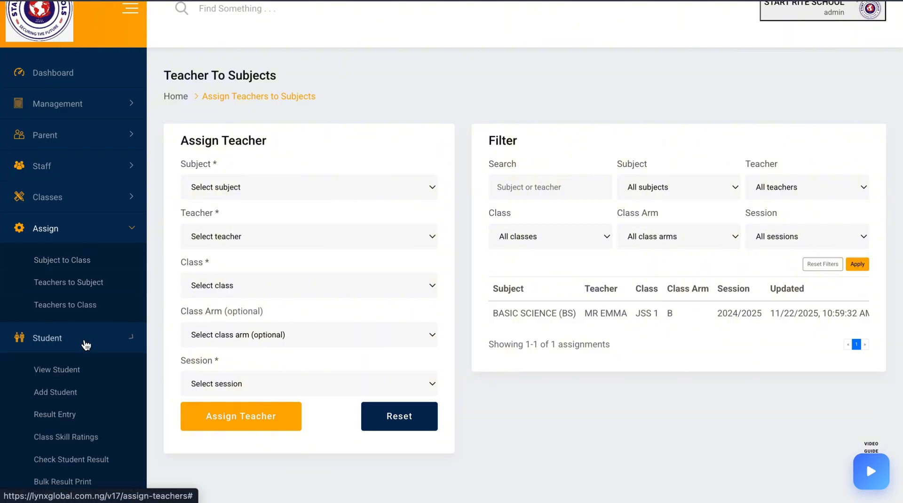
scroll(78, 417, down, 1)
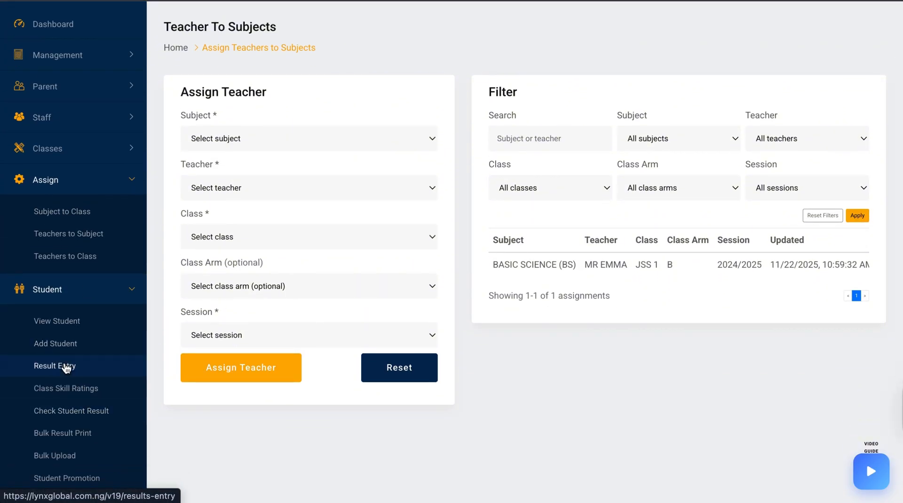
click(64, 366)
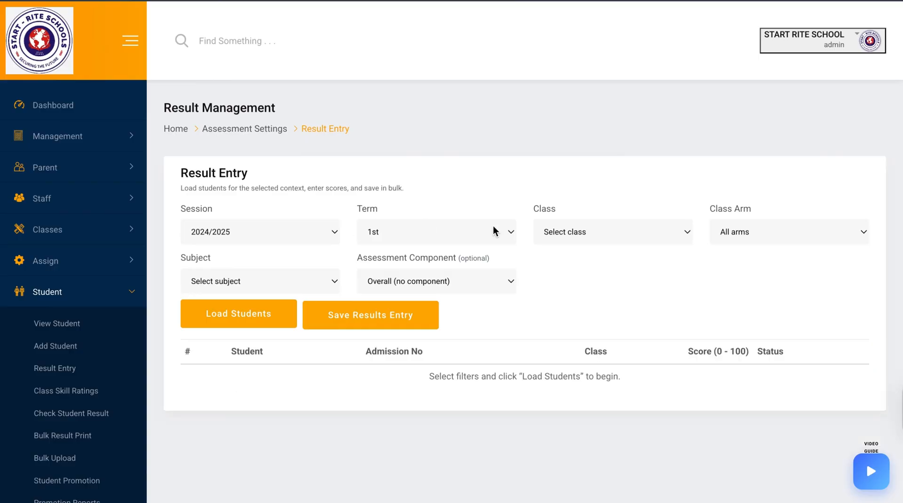
click(560, 239)
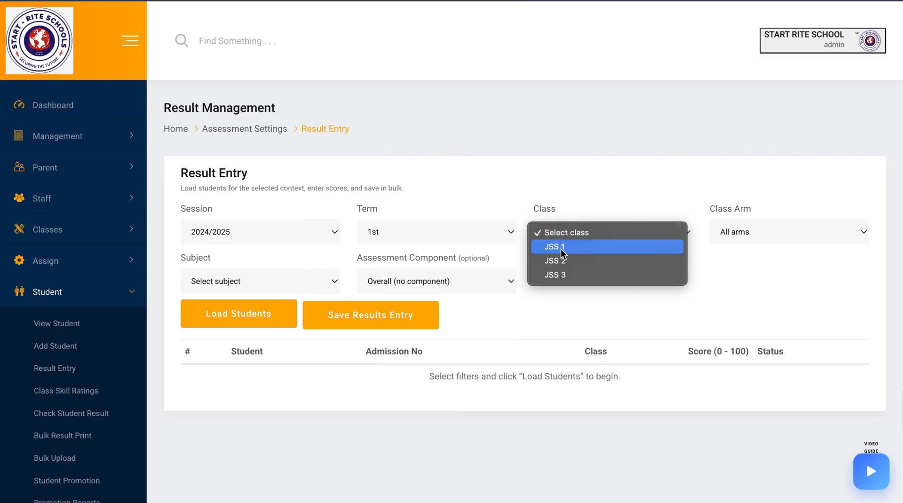
click(564, 247)
click(719, 232)
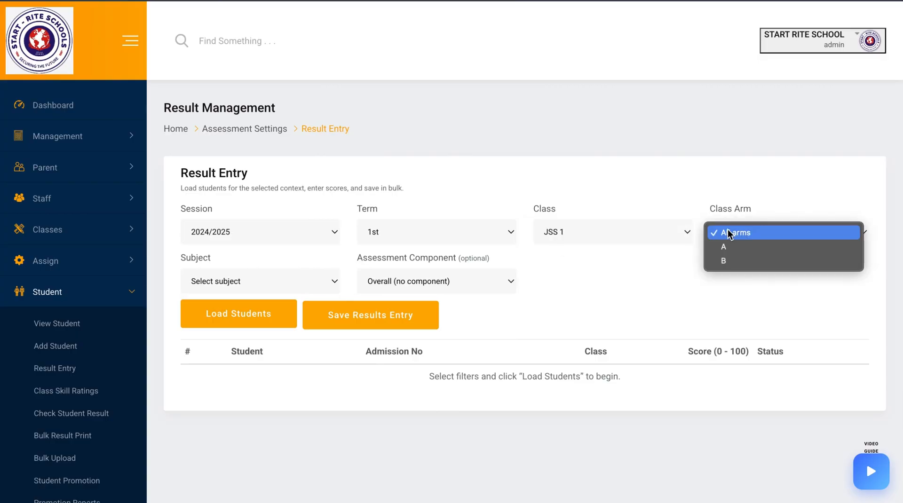
click(727, 247)
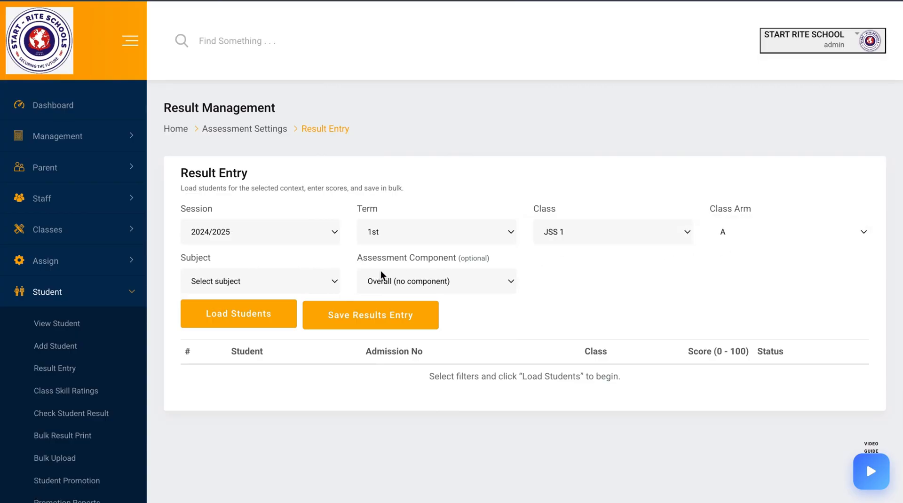
Choose subject BASIC SCIENCE (BS) and assessment component CA1, then load the students
click(330, 282)
click(304, 299)
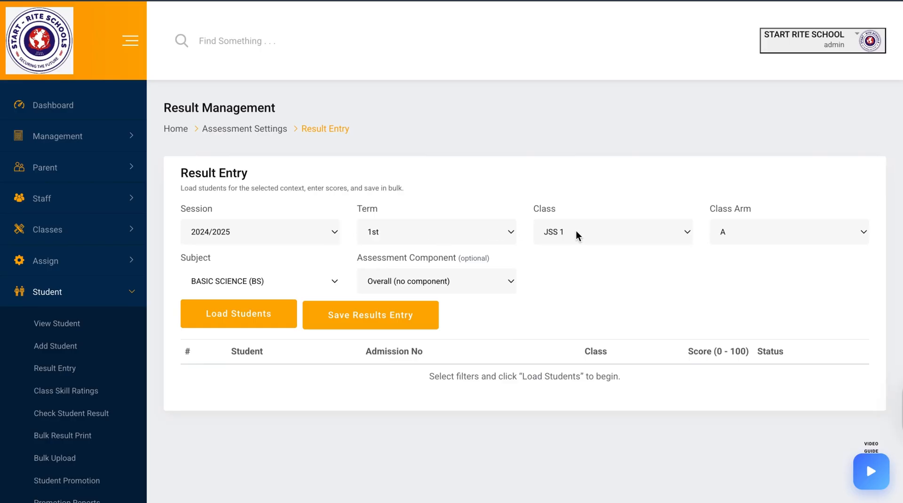
click(276, 304)
click(381, 281)
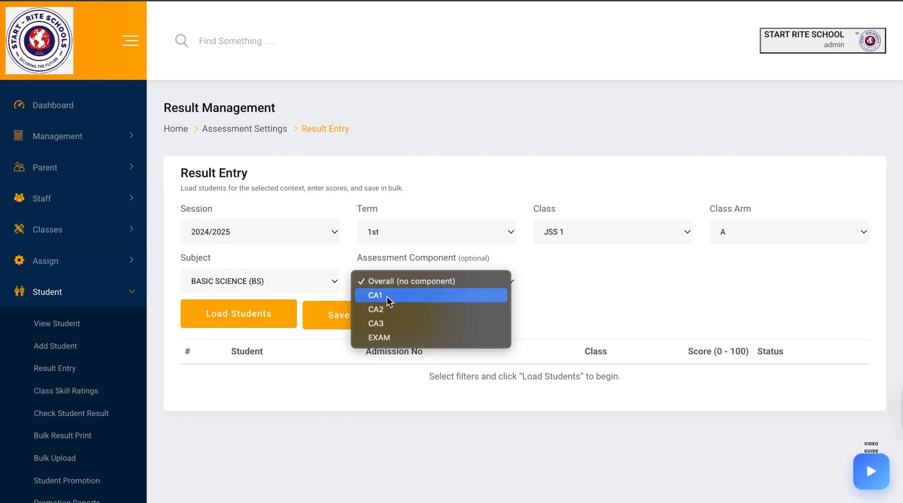
click(387, 296)
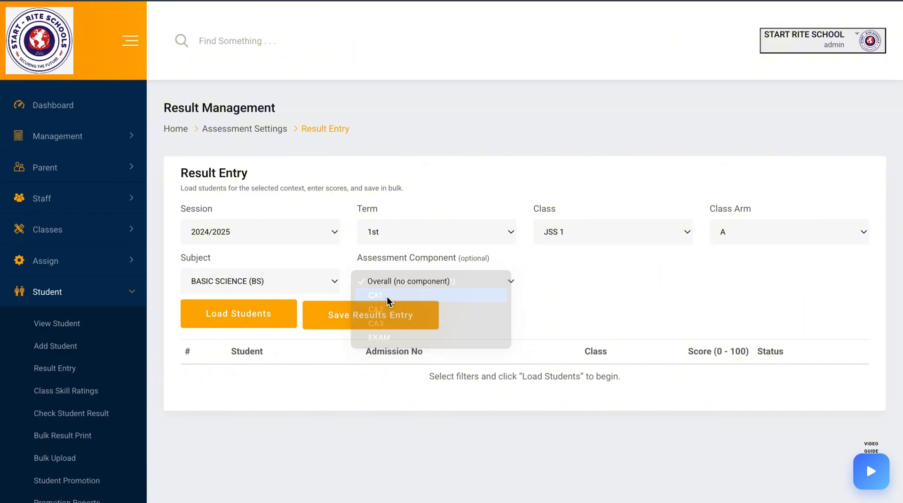
click(261, 314)
click(260, 315)
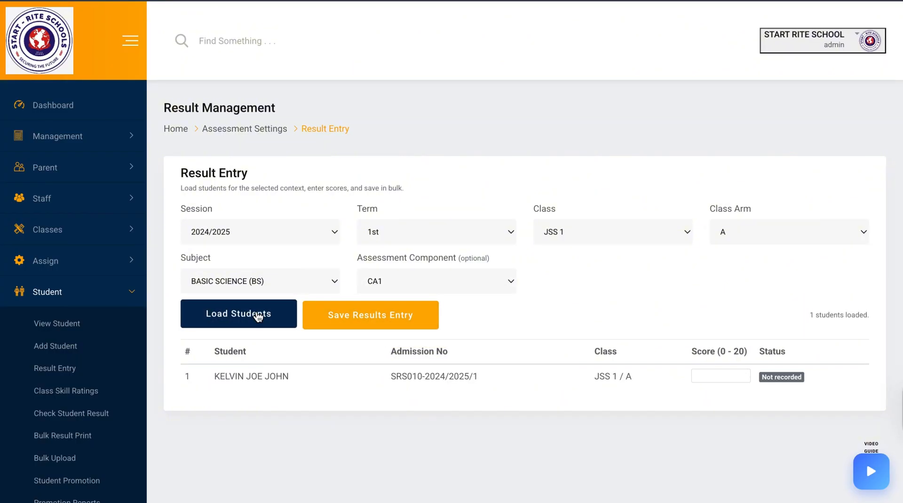
Enter a CA1 score of 15 for the student and save the results entry
click(723, 375)
text(1)
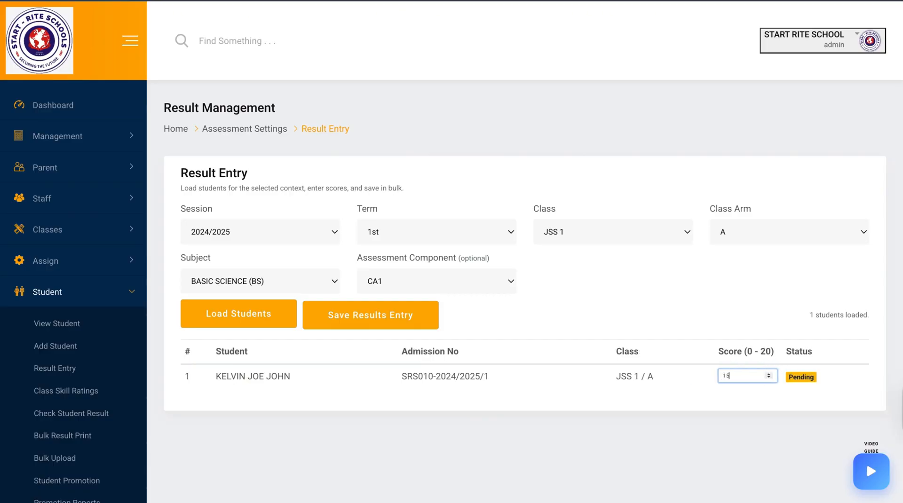
text(5)
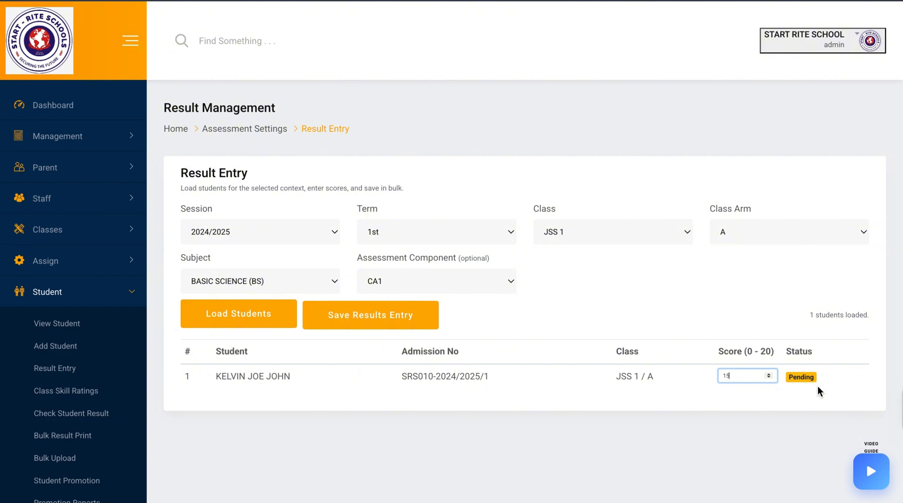
click(347, 316)
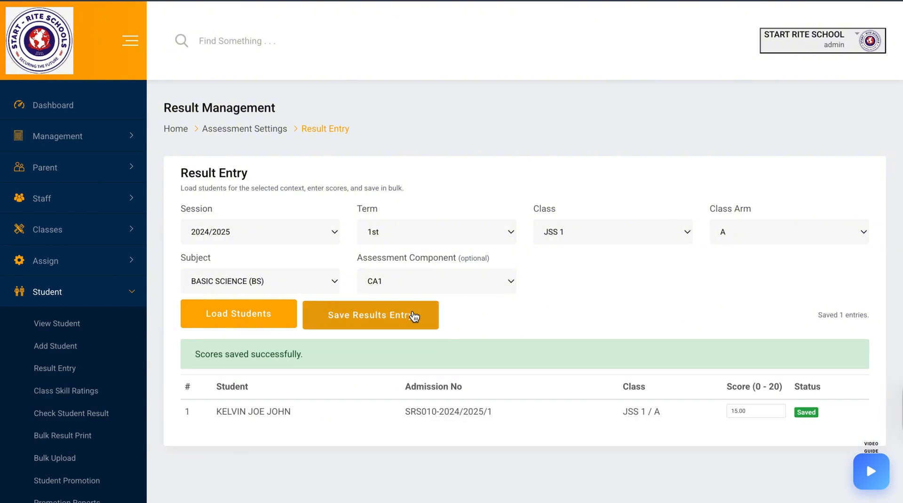
Switch the assessment component to CA2, load the students, enter a score of 19 and save
click(400, 282)
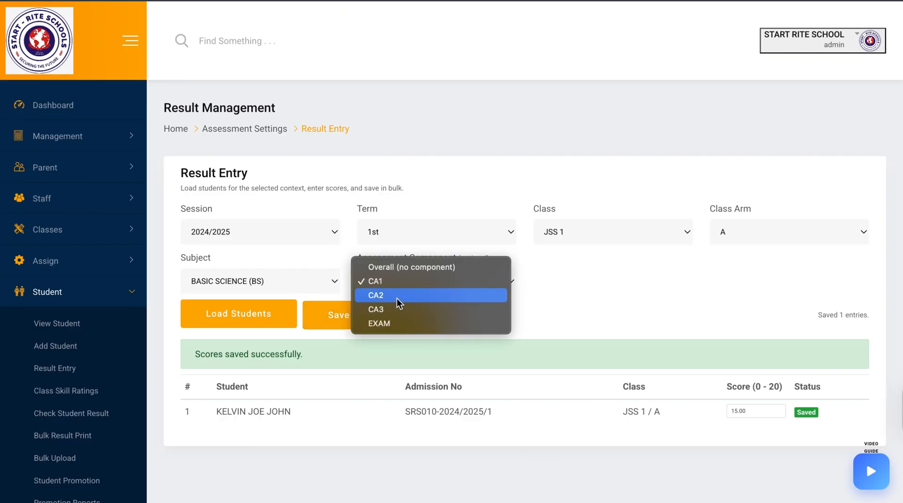
click(398, 296)
click(262, 320)
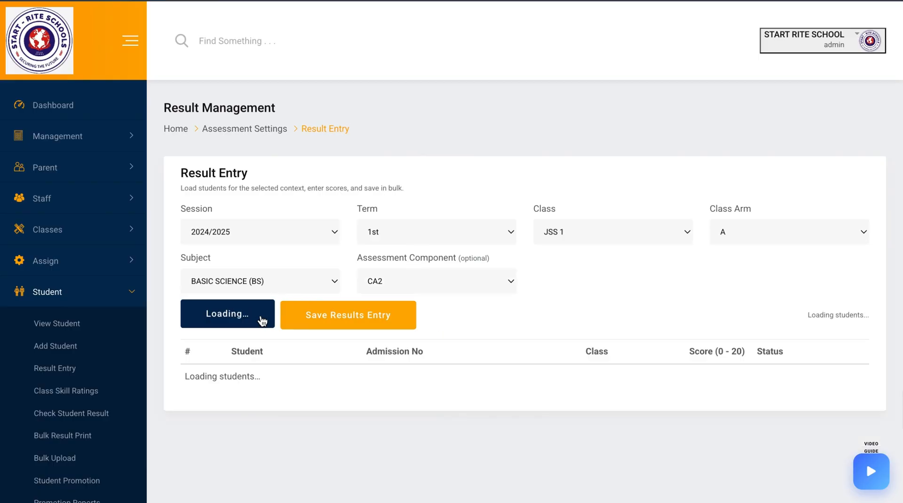
click(711, 377)
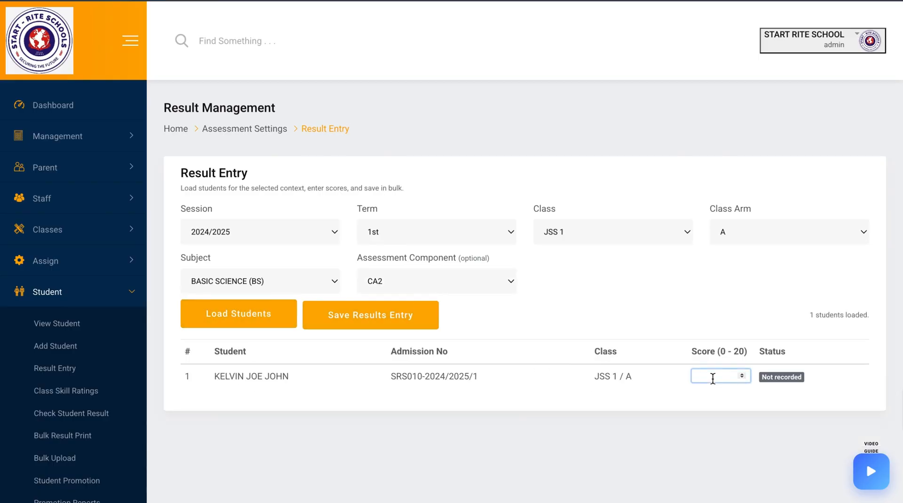
text(19)
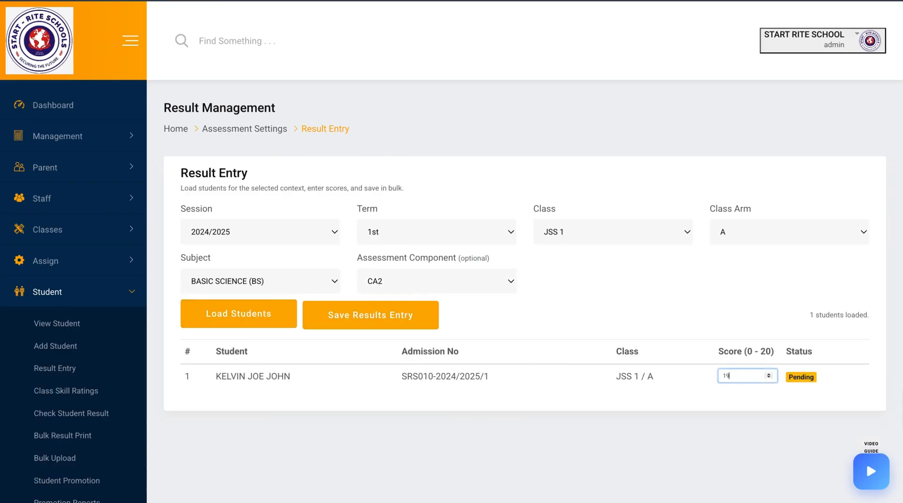
click(414, 315)
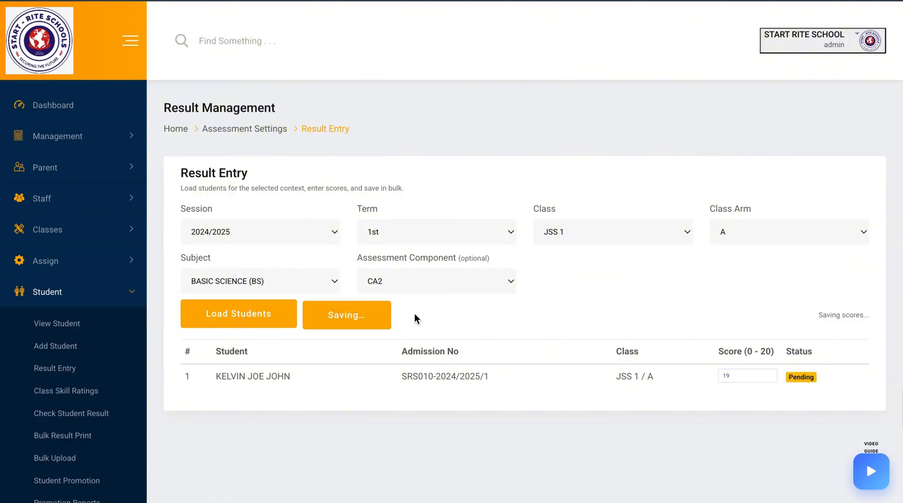
Switch the assessment component to CA3 and load the students
click(442, 296)
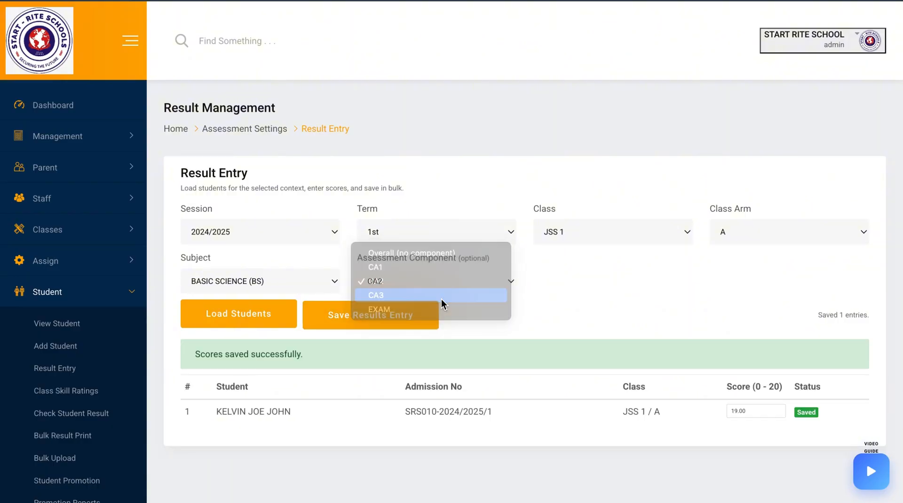
click(258, 319)
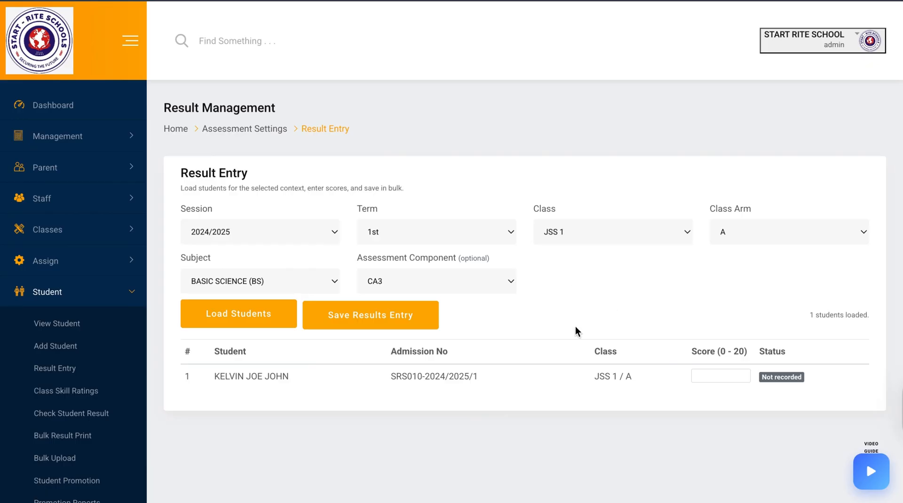
Enter a CA3 score of 12 for the student and save the results entry
click(705, 375)
text(12)
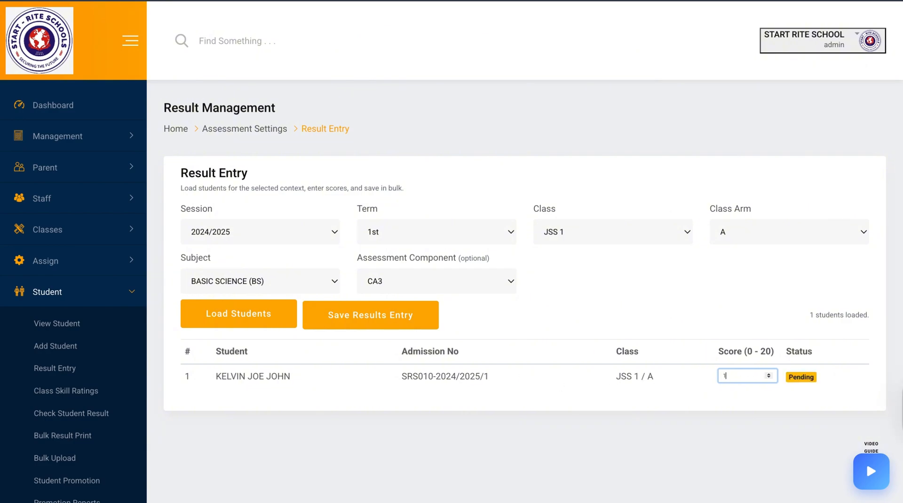
click(347, 324)
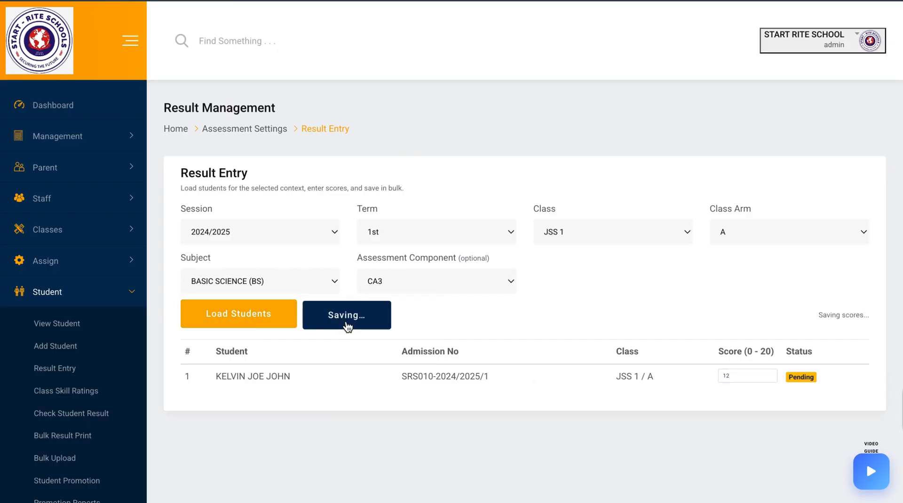
Switch the assessment component to EXAM and load the students
click(439, 281)
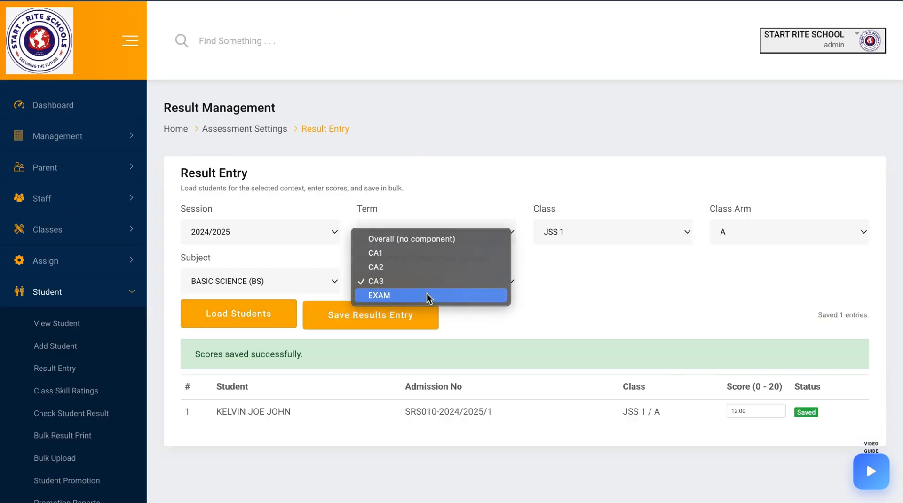
click(428, 294)
click(246, 325)
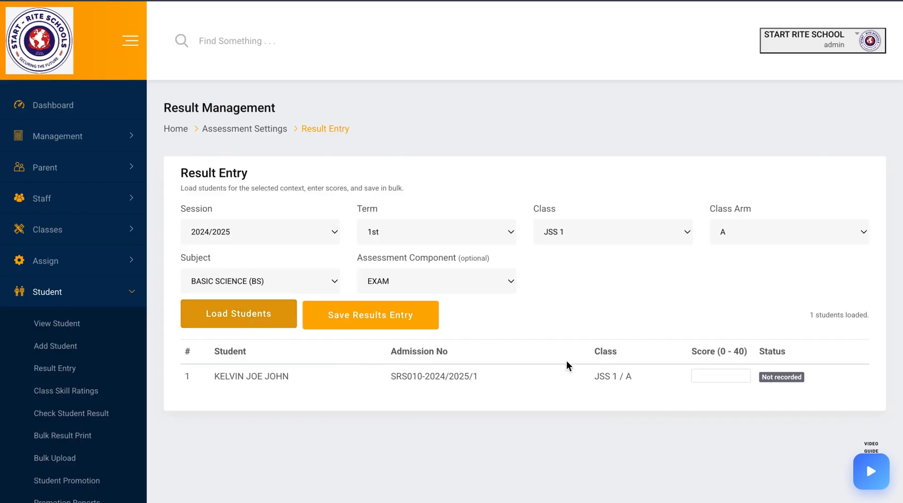
Enter an EXAM score of 32 for the student and save the results entry
click(719, 376)
text(32)
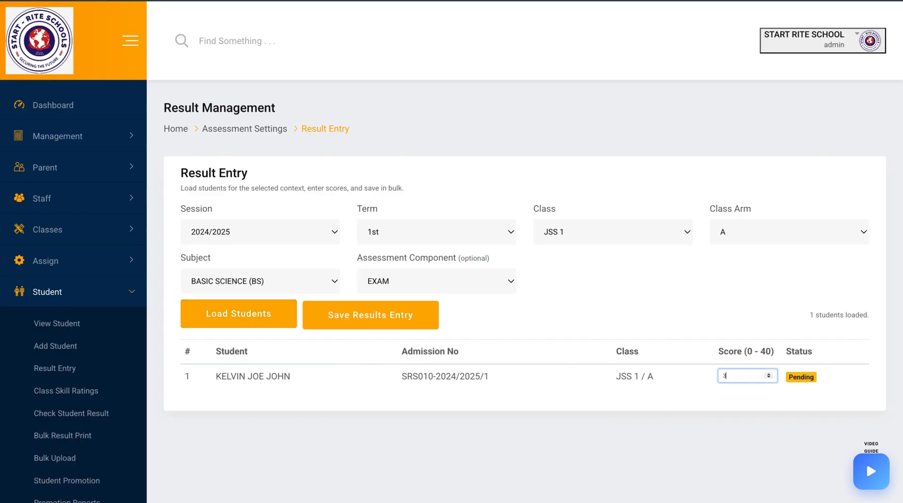
click(395, 325)
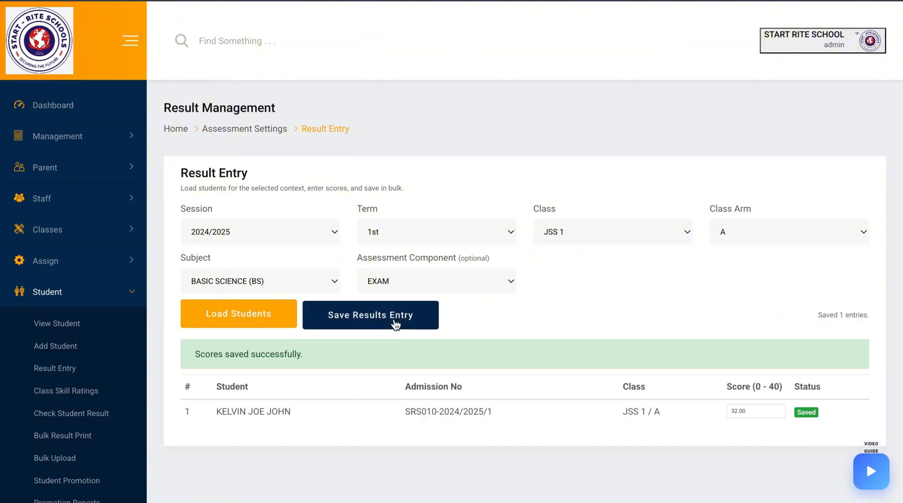
Reopen Result Entry and load students for class JSS 1, arm A, subject BASIC SCIENCE (BS), component CA1
click(77, 397)
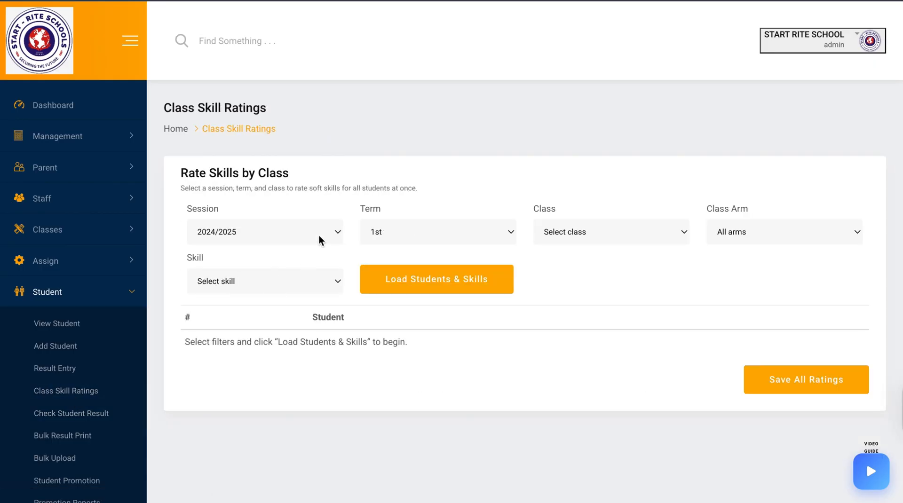
click(68, 377)
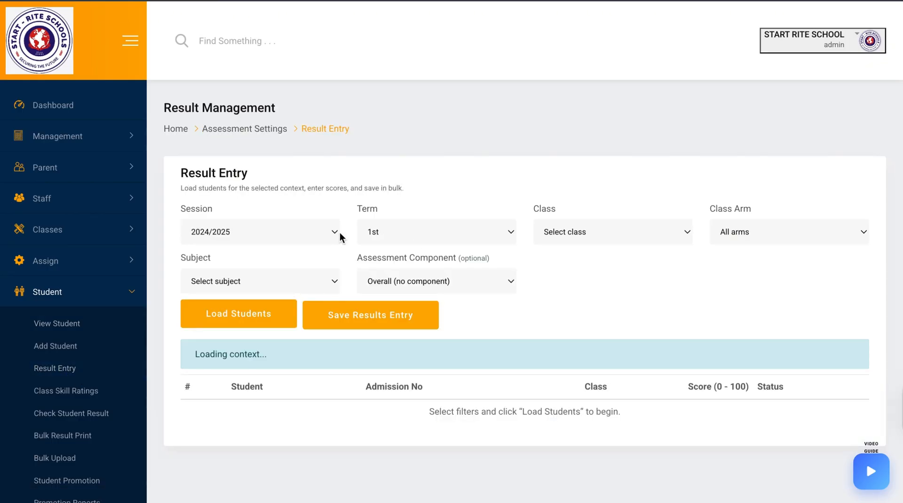
click(587, 232)
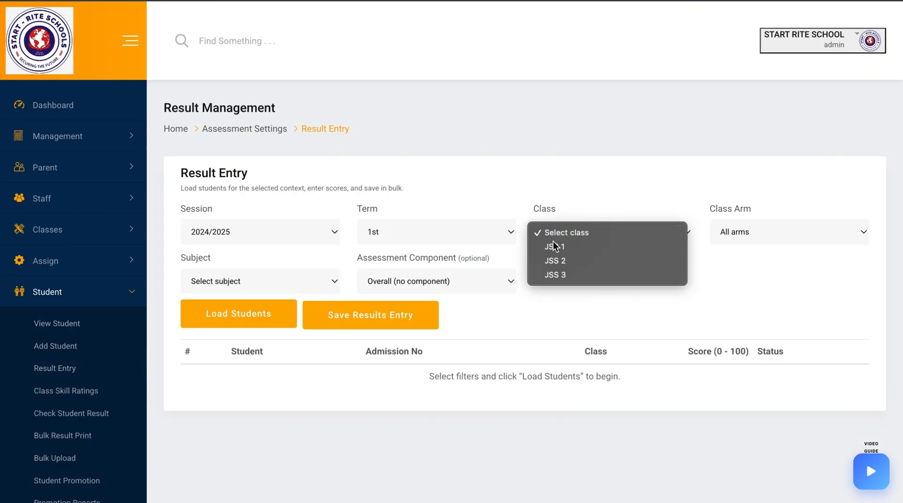
click(553, 244)
click(736, 233)
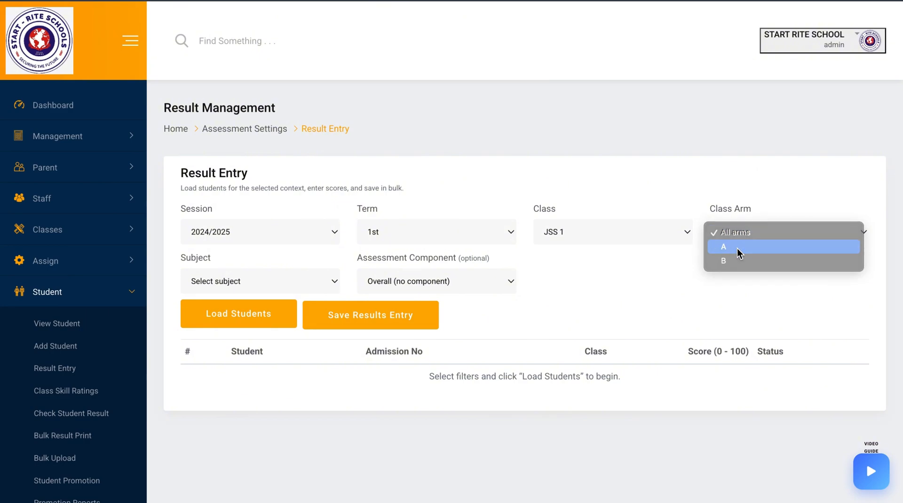
click(737, 248)
click(327, 286)
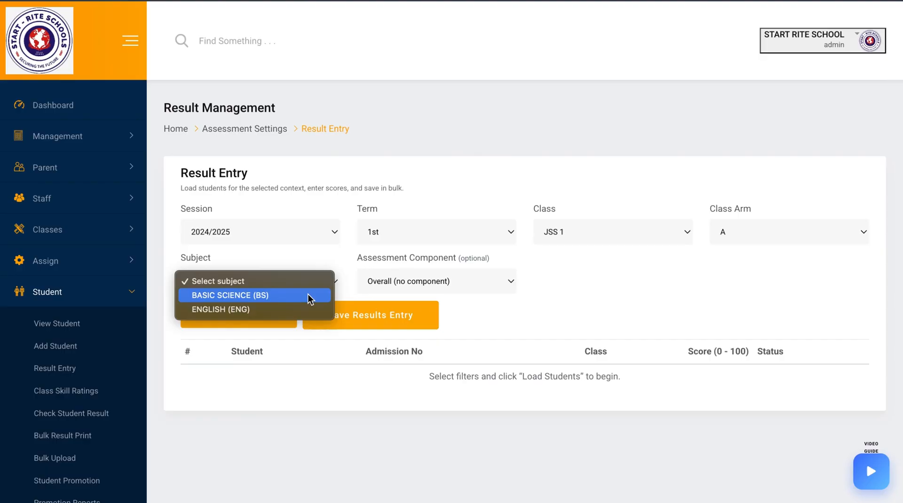
click(308, 297)
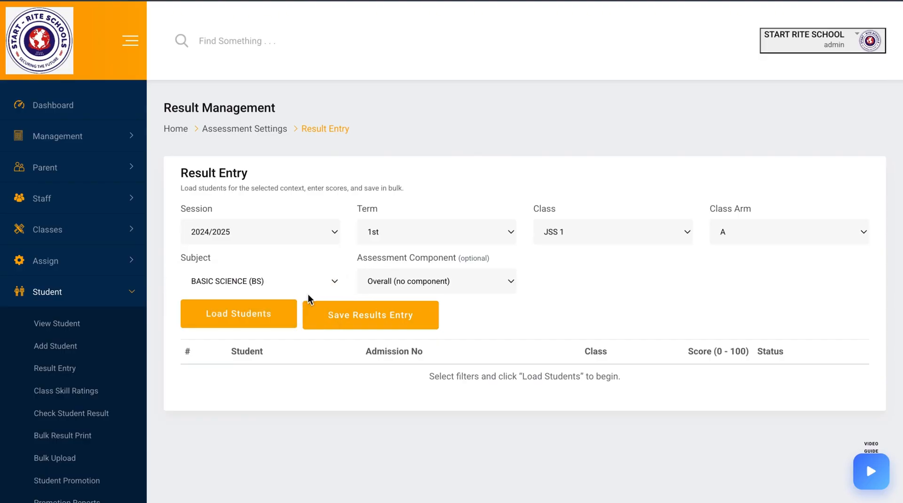
click(395, 282)
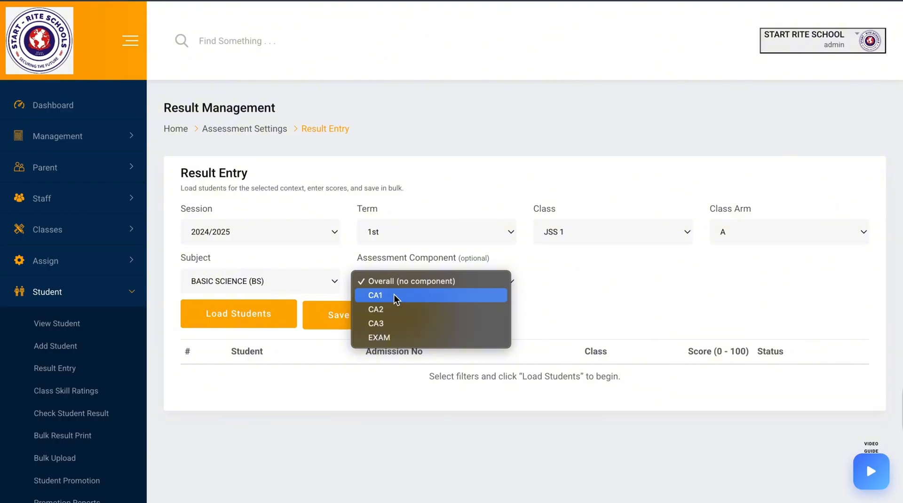
click(394, 294)
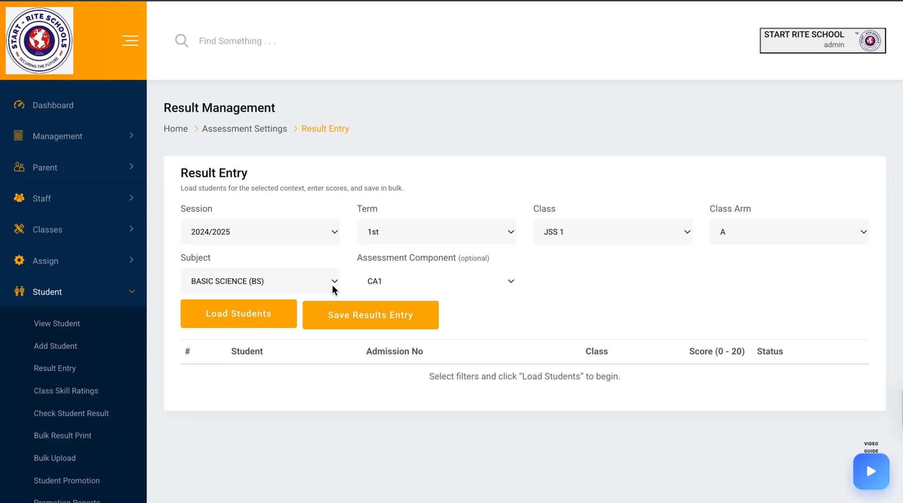
click(250, 322)
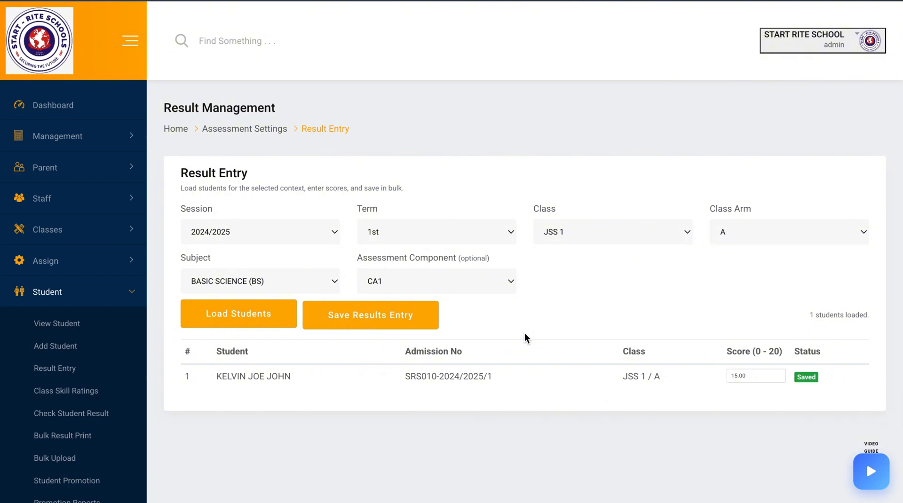
Change the student's CA1 score to 16 and save the results entry
click(753, 375)
key(BackSpace)
key(BackSpace)
key(BackSpace)
key(BackSpace)
text(6)
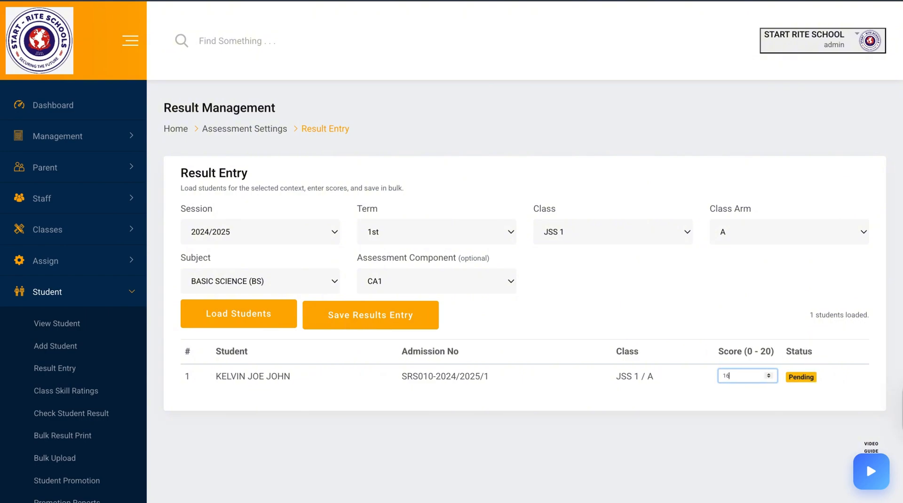
click(409, 322)
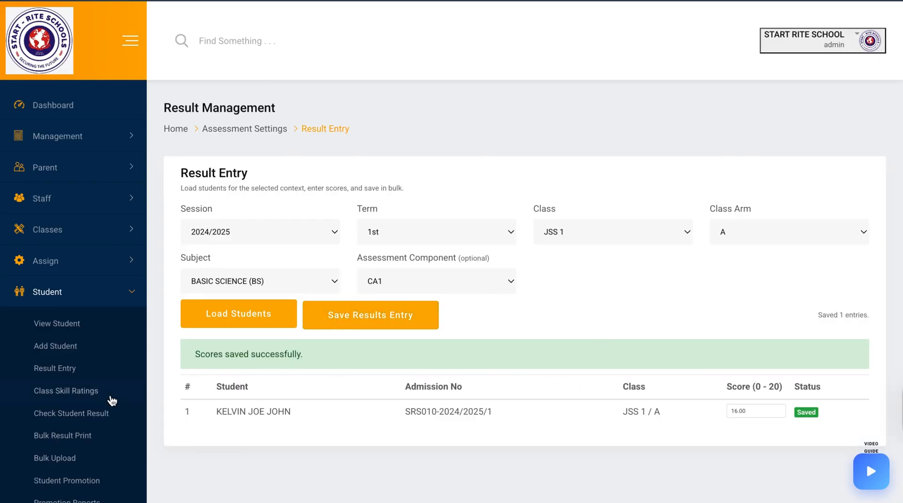
Open Class Skill Ratings and load students for JSS 1, arm A, skill SKILLS & BEHAVIOUR – COMMUNICATION
click(89, 395)
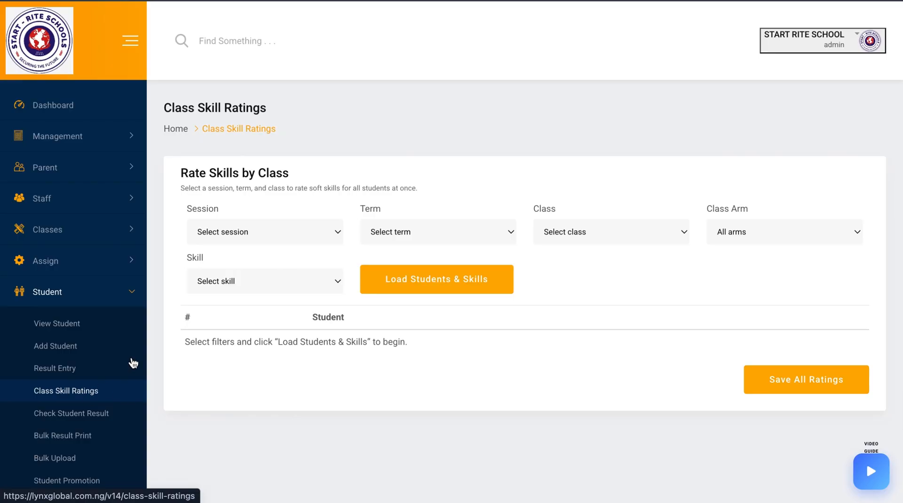
click(568, 232)
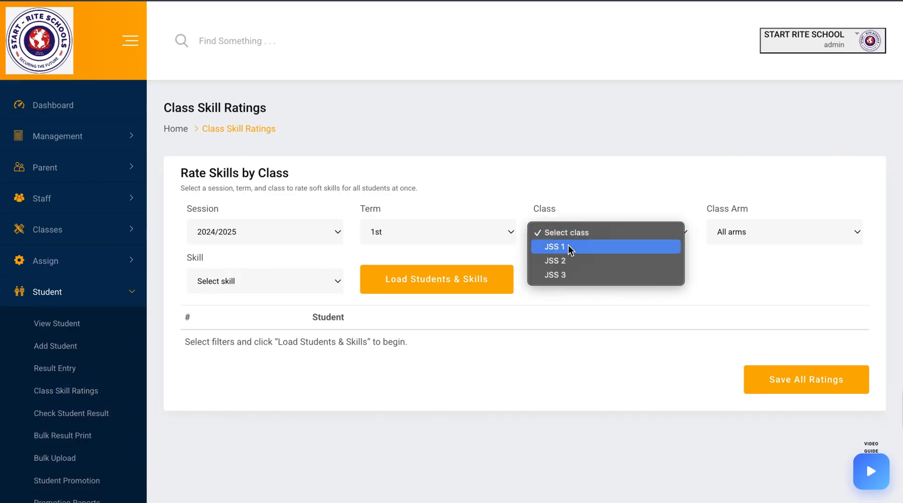
click(569, 248)
click(767, 227)
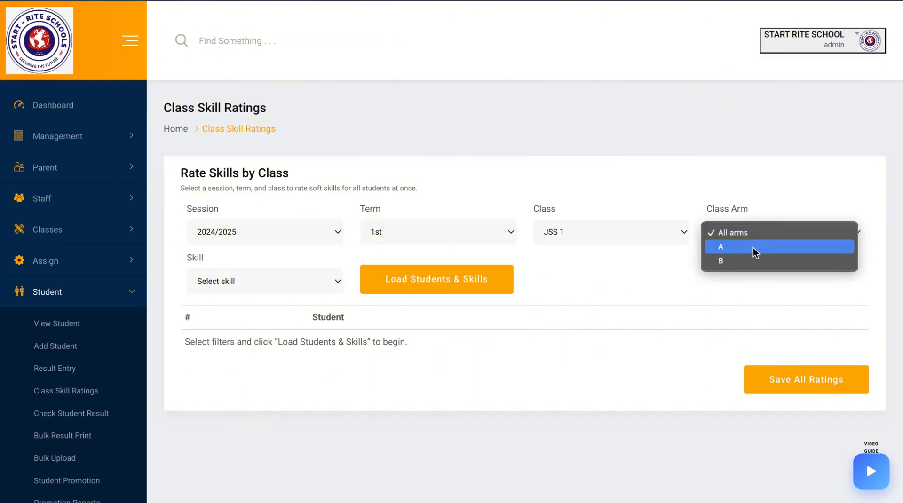
click(754, 246)
click(248, 284)
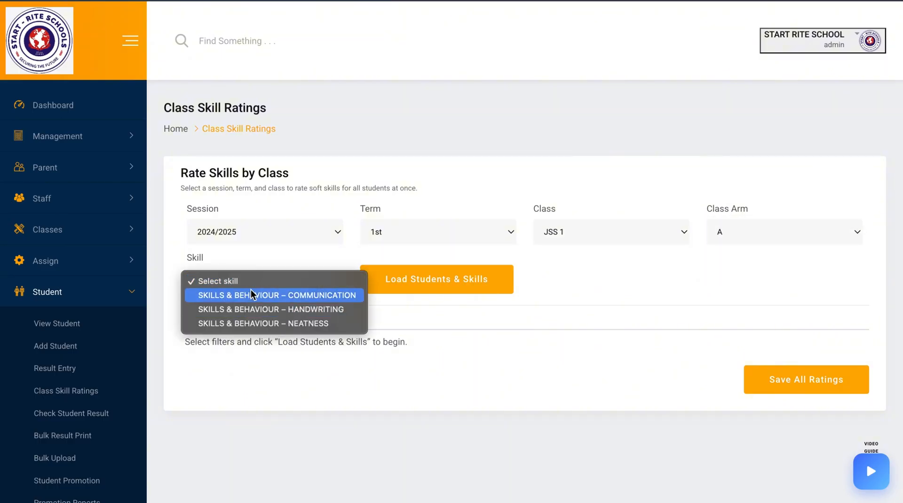
click(252, 295)
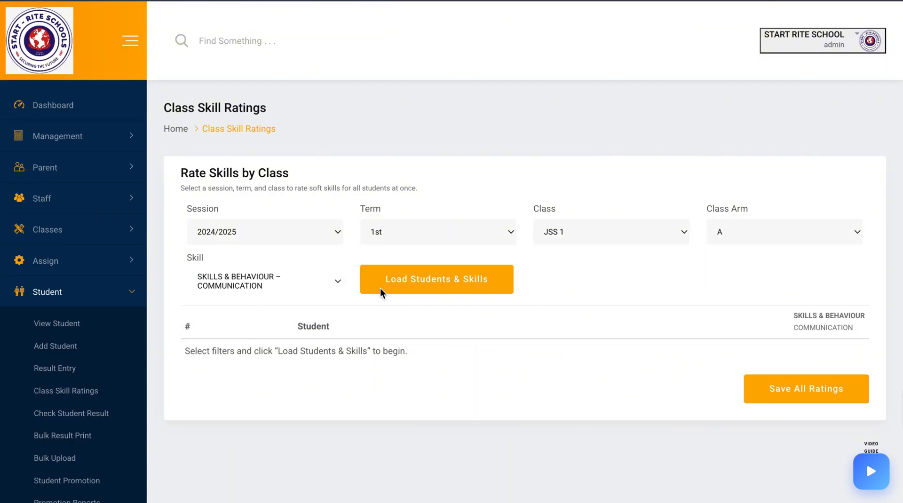
click(418, 292)
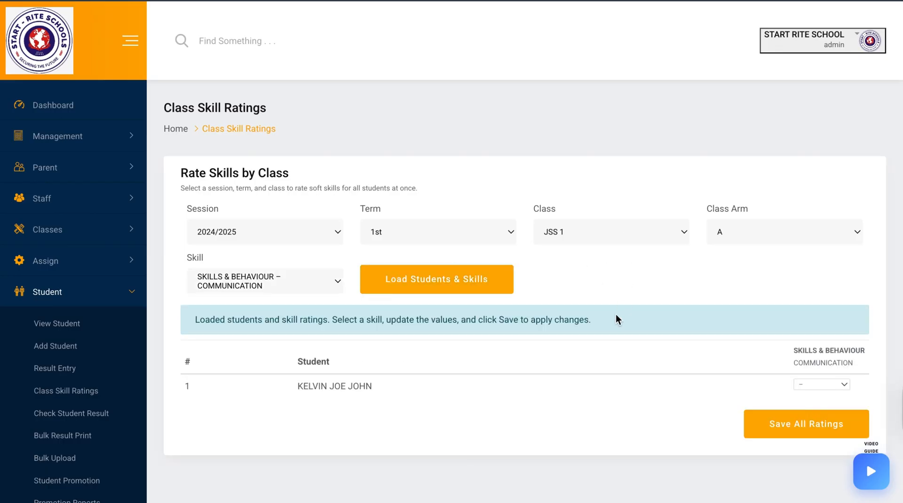
Rate the student's communication skill as 3 and save all ratings
scroll(616, 314, down, 1)
click(826, 346)
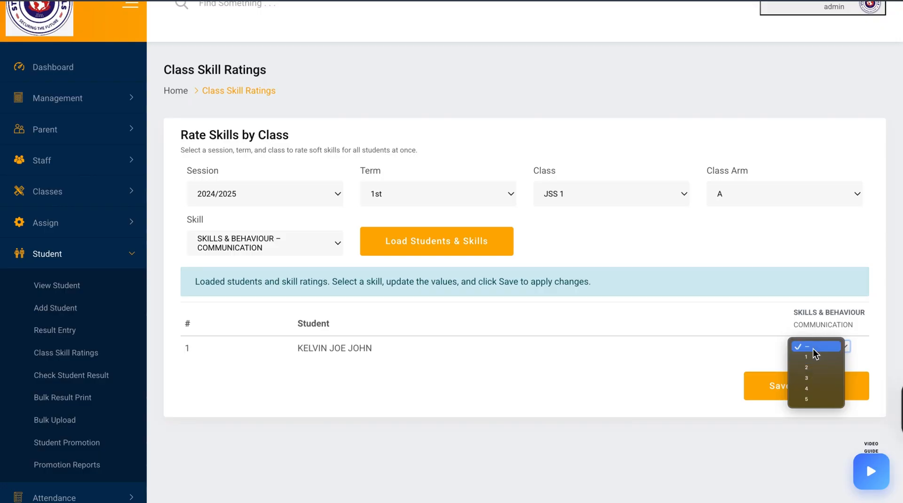
click(809, 379)
click(804, 386)
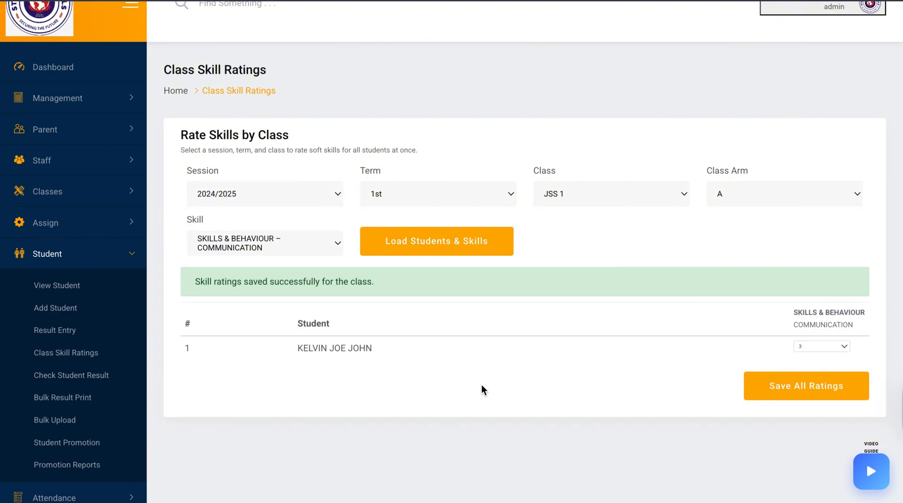
Open the student's result slip for session 2024/2025, 1st term, class JSS 1, arm A
click(84, 376)
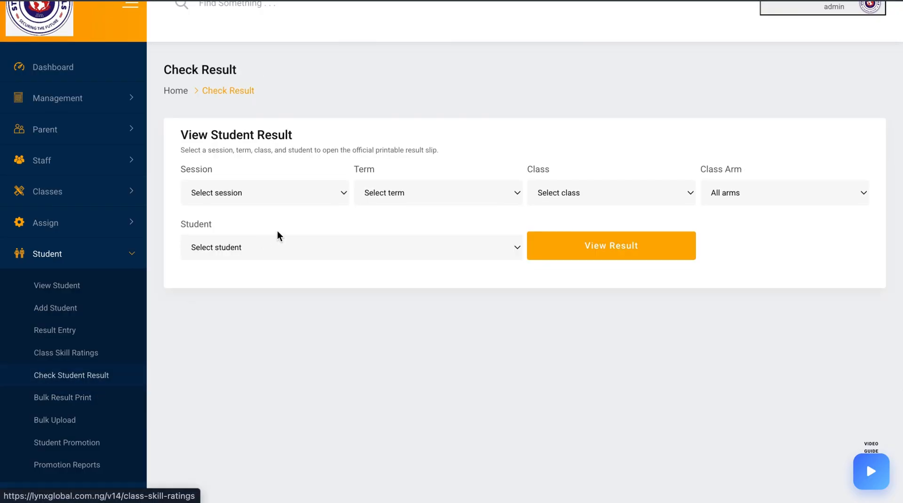
click(304, 197)
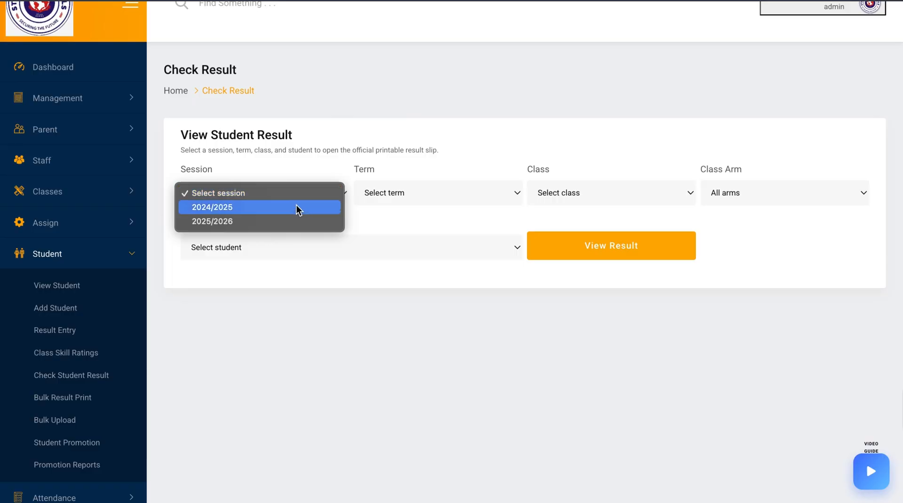
click(296, 207)
click(399, 190)
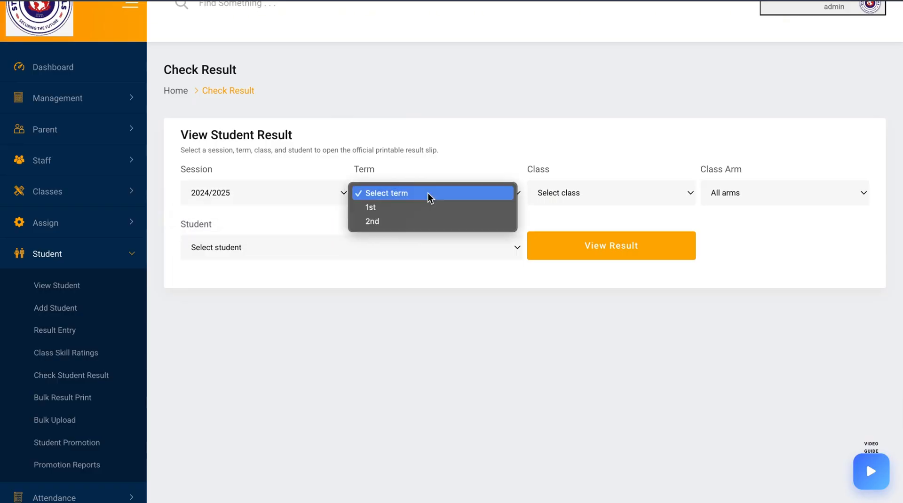
click(423, 207)
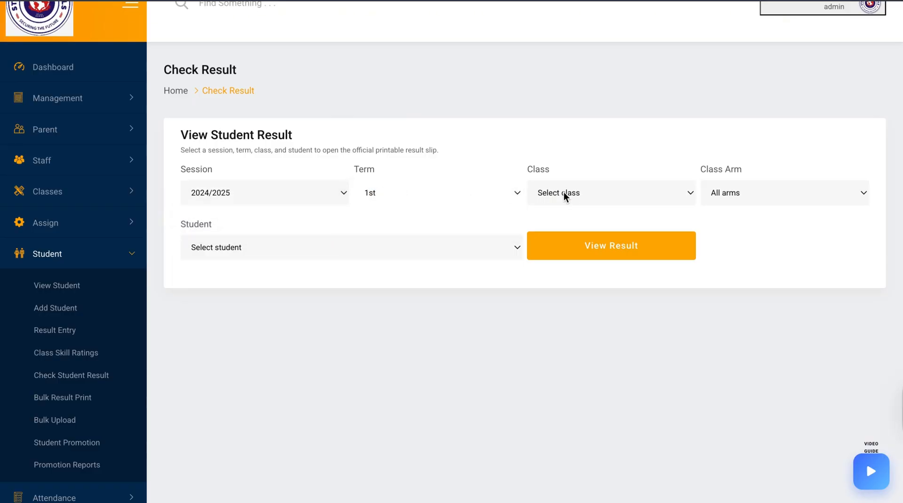
click(569, 194)
click(569, 208)
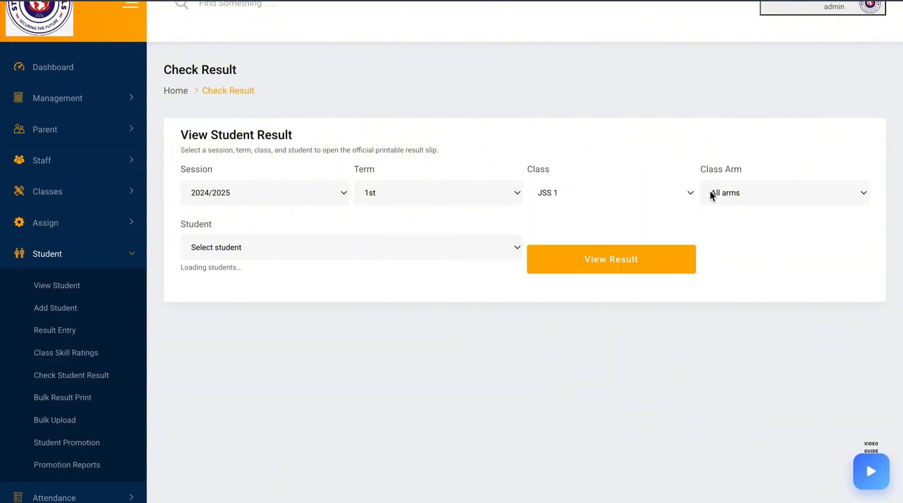
click(743, 193)
click(739, 207)
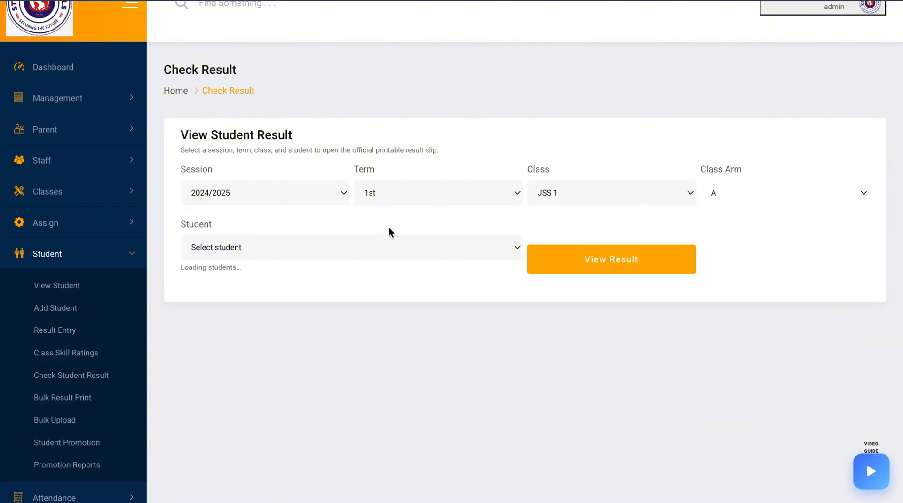
click(388, 238)
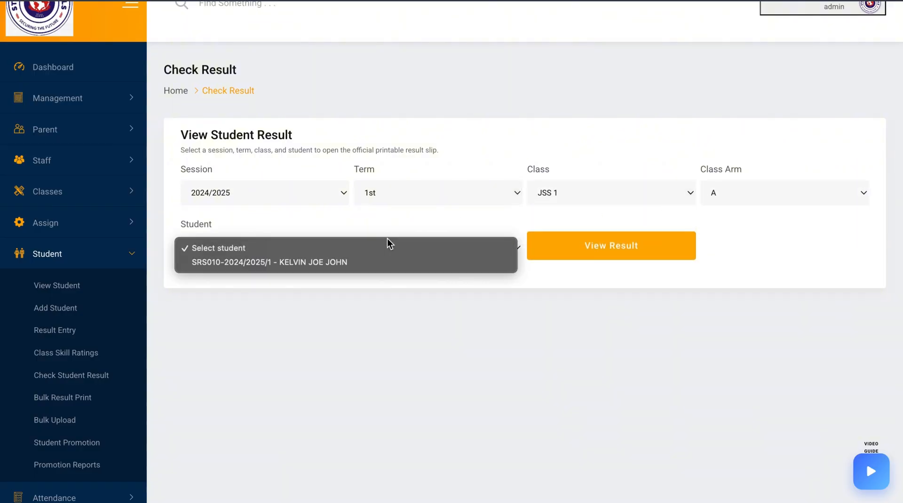
click(365, 261)
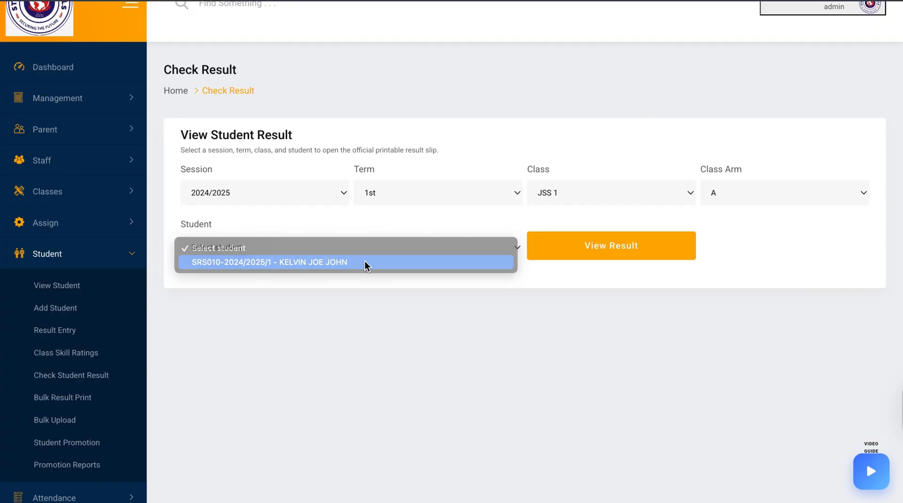
click(619, 257)
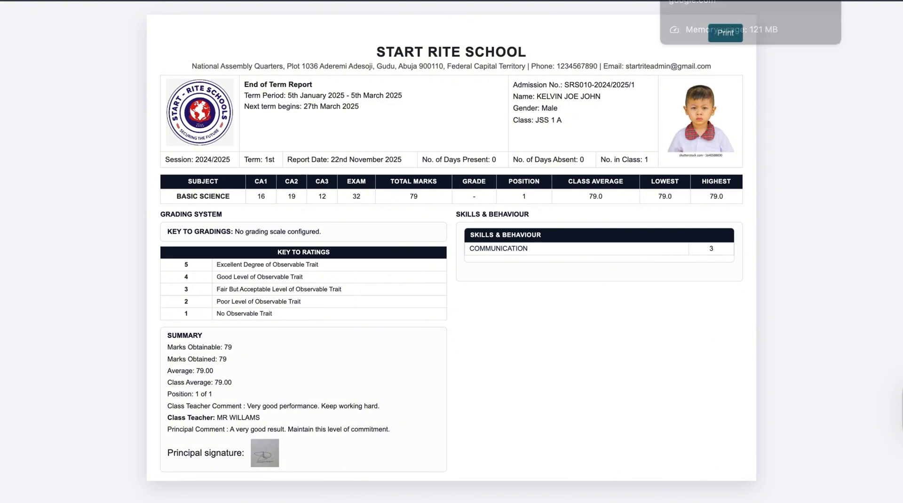
click(532, 1)
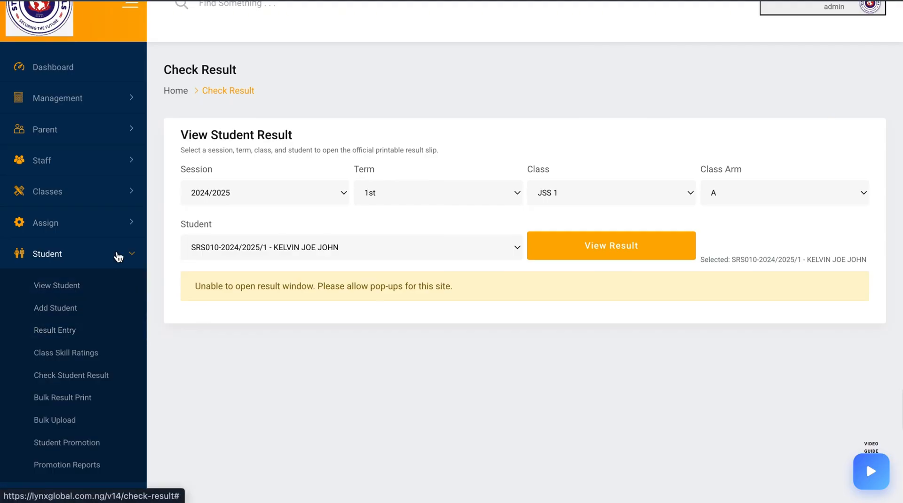
Switch to another Chrome profile signed into a different school's admin portal
scroll(462, 212, up, 2)
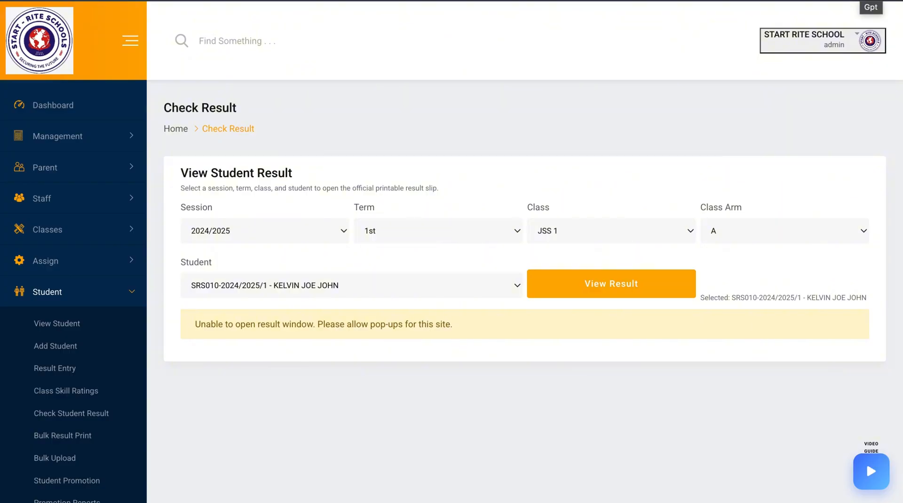
click(871, 2)
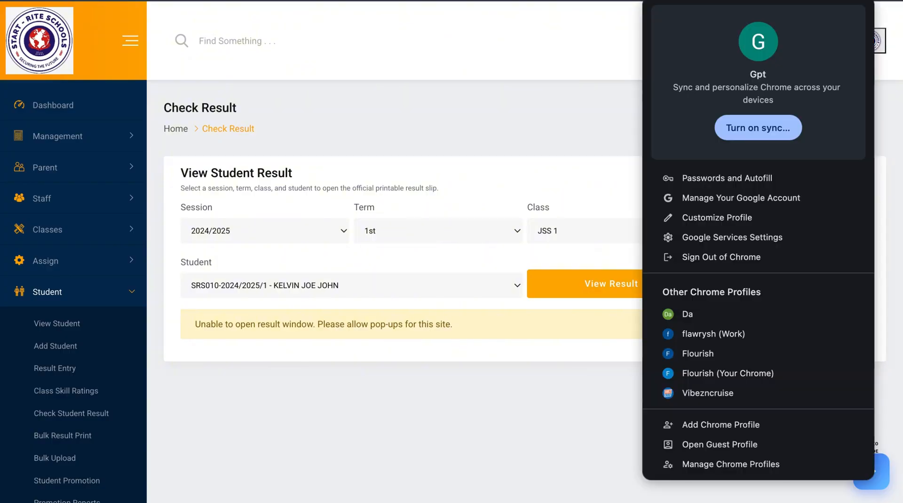
click(741, 334)
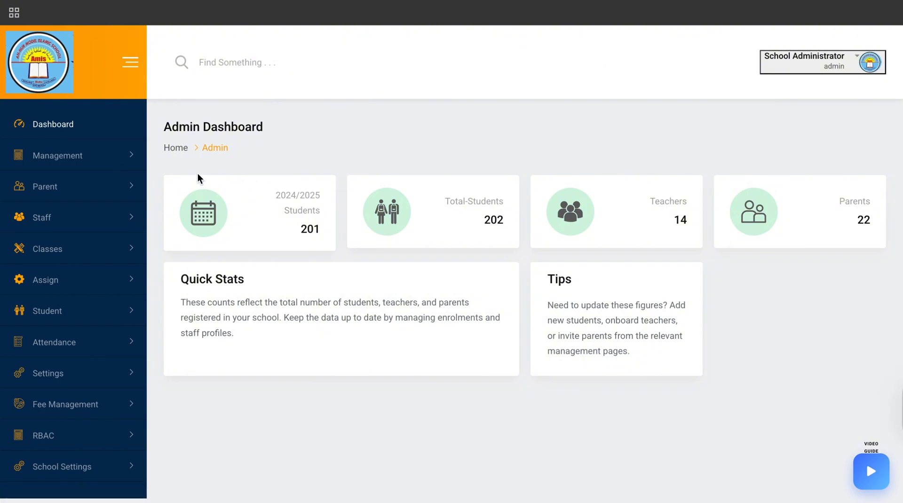
Open the list of all parents and browse through it
click(113, 158)
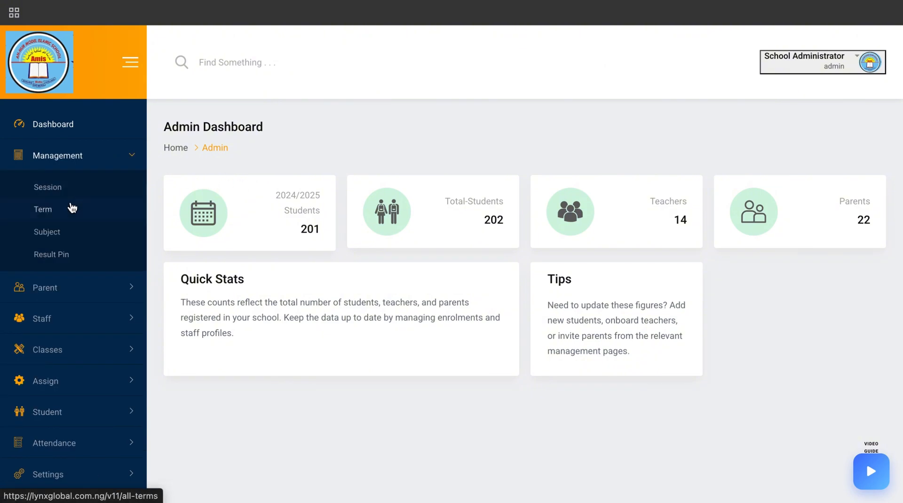
click(107, 290)
click(70, 219)
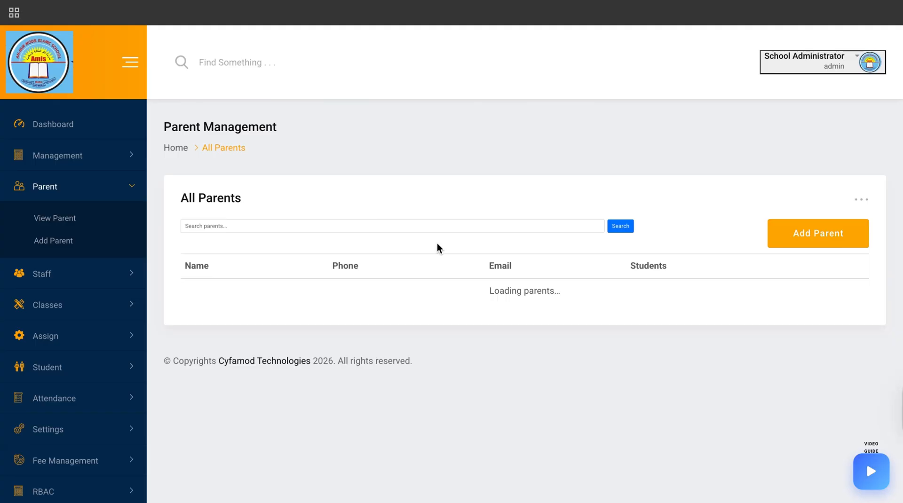
scroll(521, 210, down, 8)
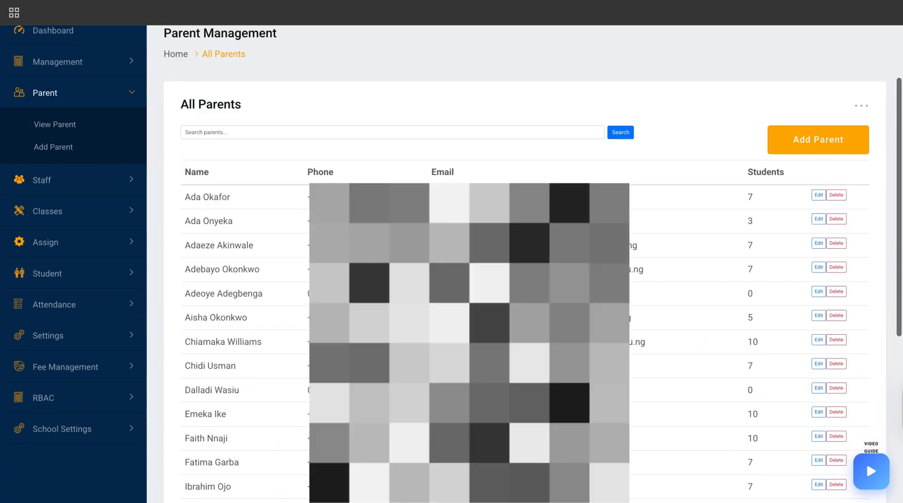
scroll(205, 333, up, 10)
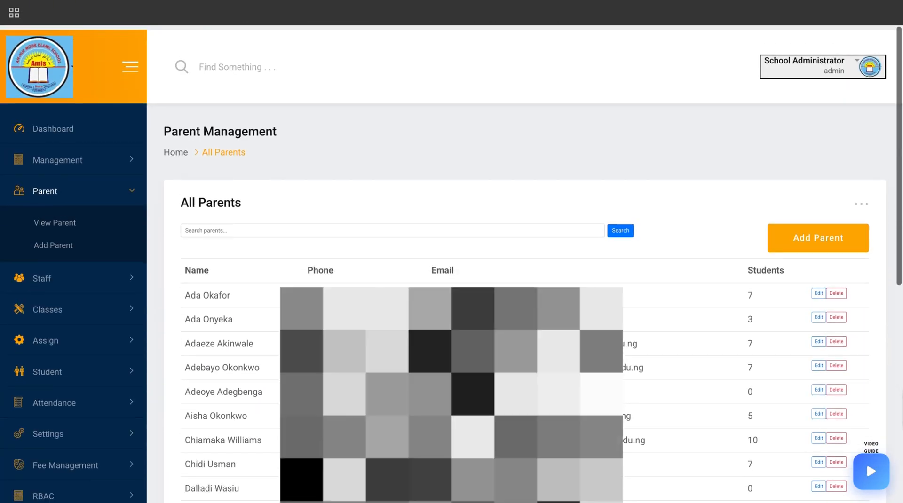
Open Result PIN Management and review the existing result PINs
click(94, 159)
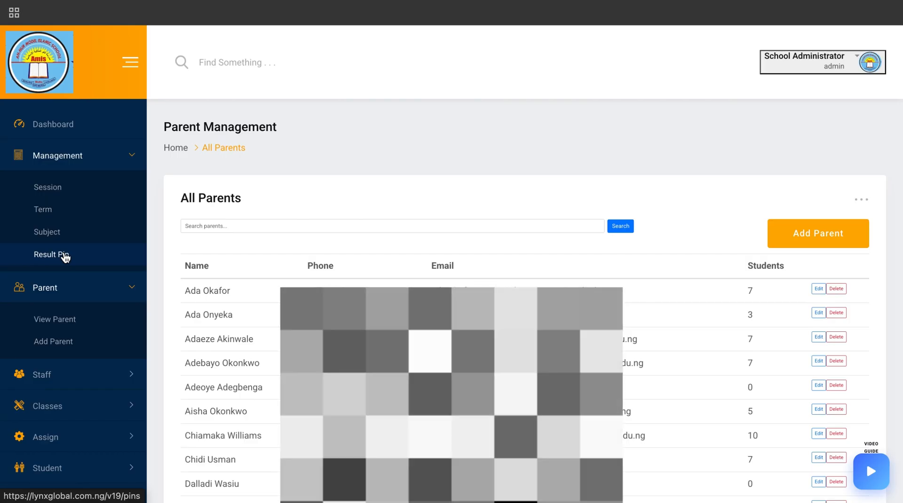
click(65, 257)
scroll(397, 360, down, 2)
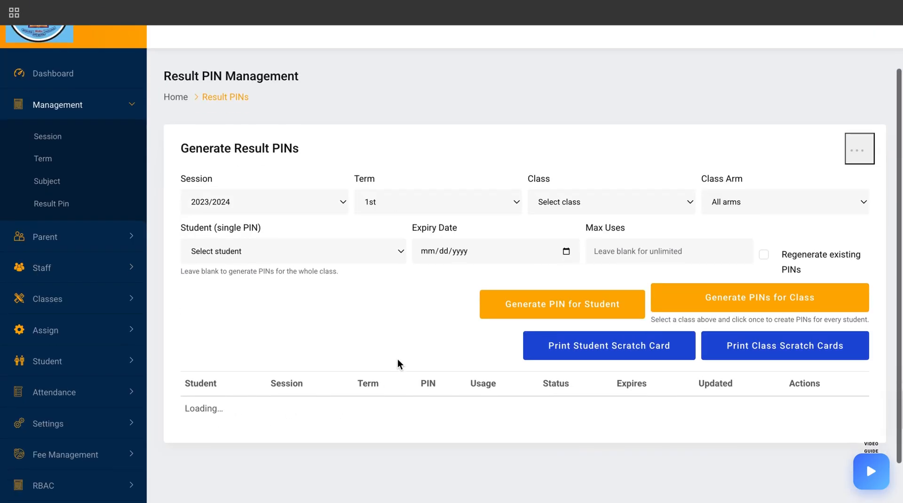
scroll(397, 359, down, 7)
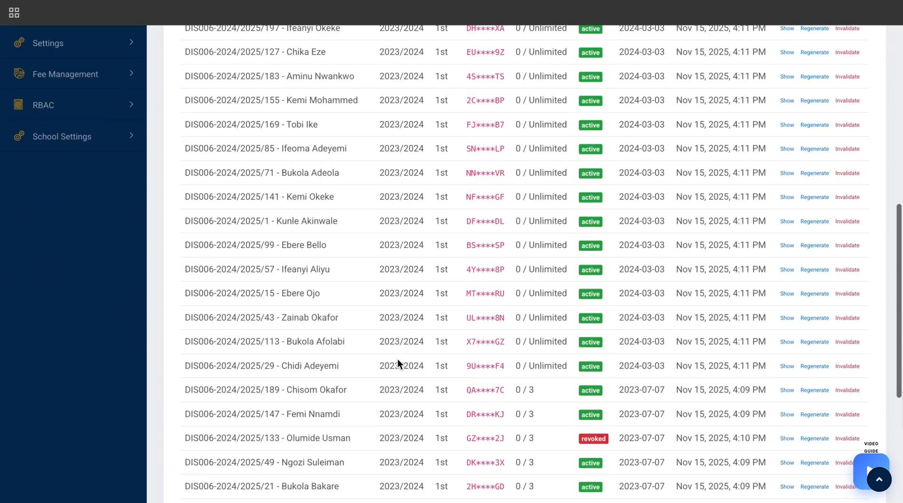
scroll(397, 359, up, 10)
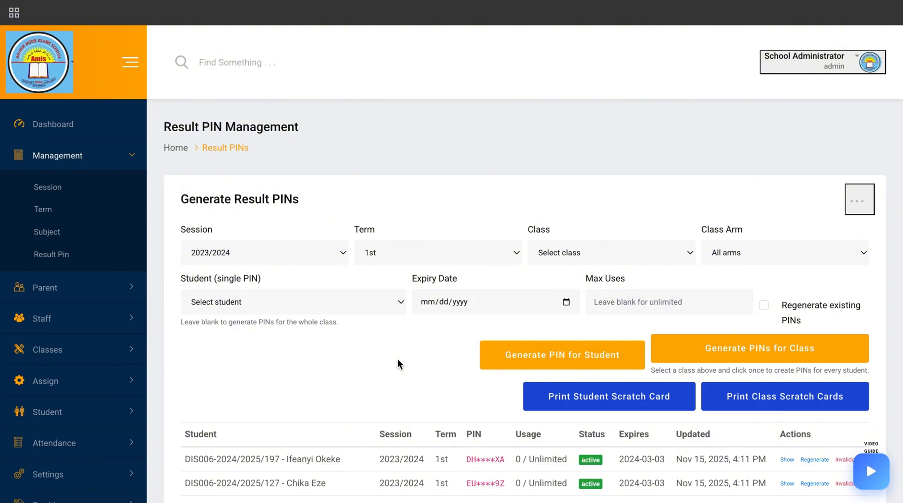
Set the PIN generator's class to Nursery 2 and class arm to Main
click(456, 255)
click(391, 257)
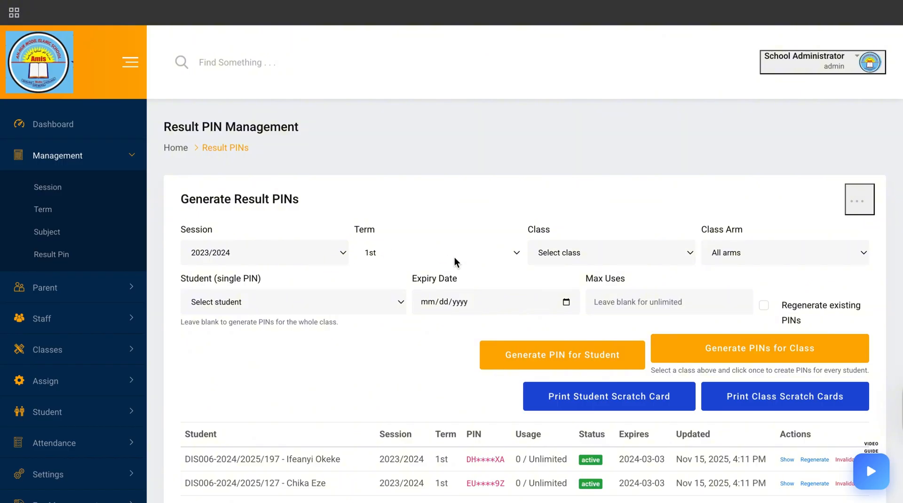
click(573, 256)
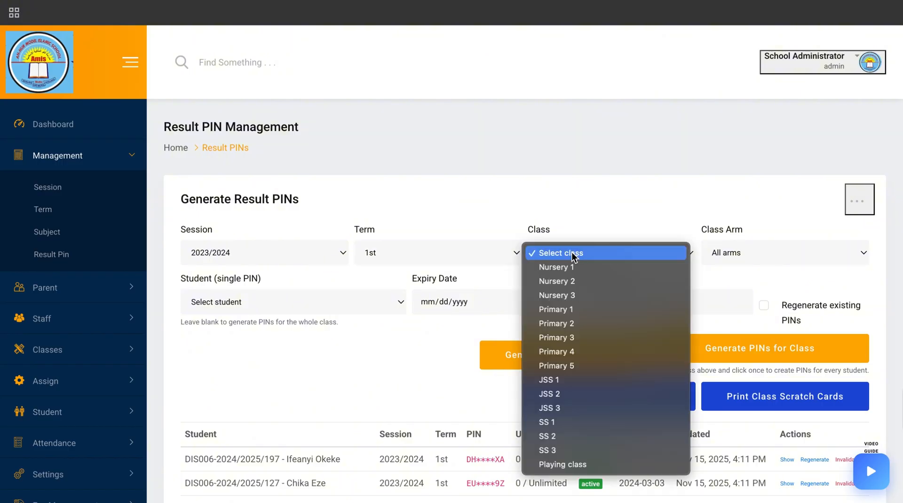
click(574, 281)
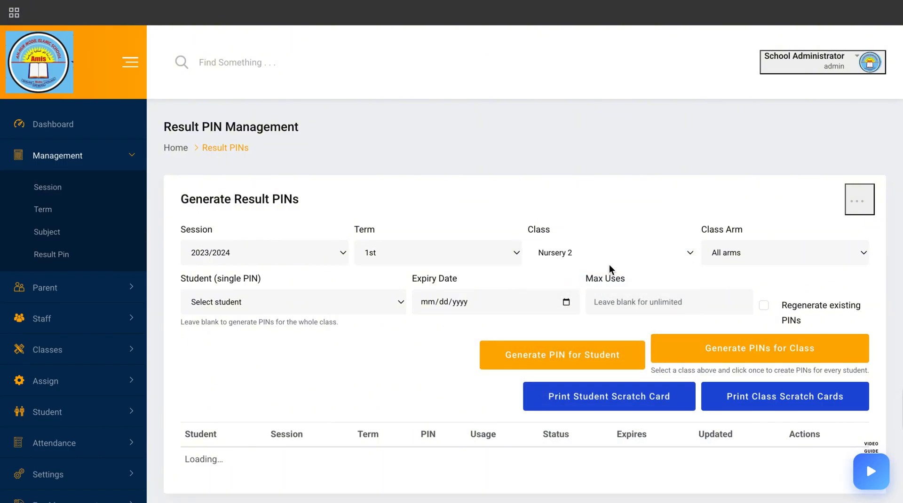
click(740, 252)
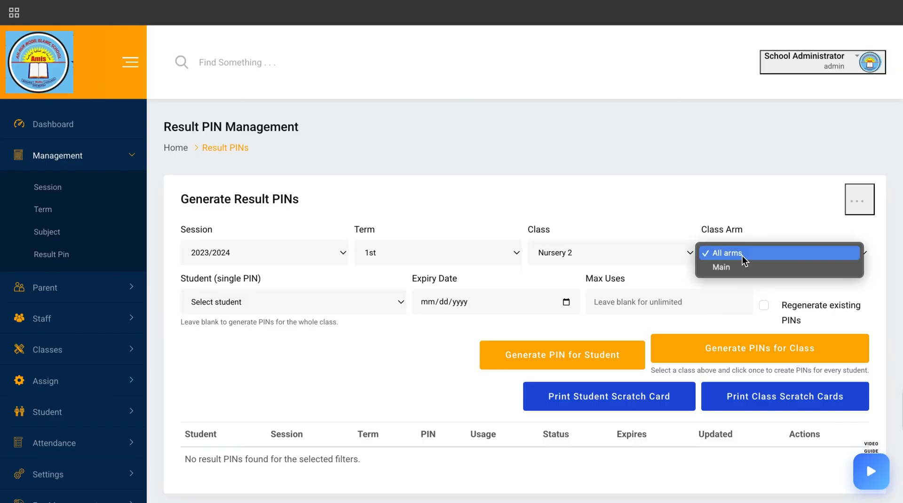
click(742, 268)
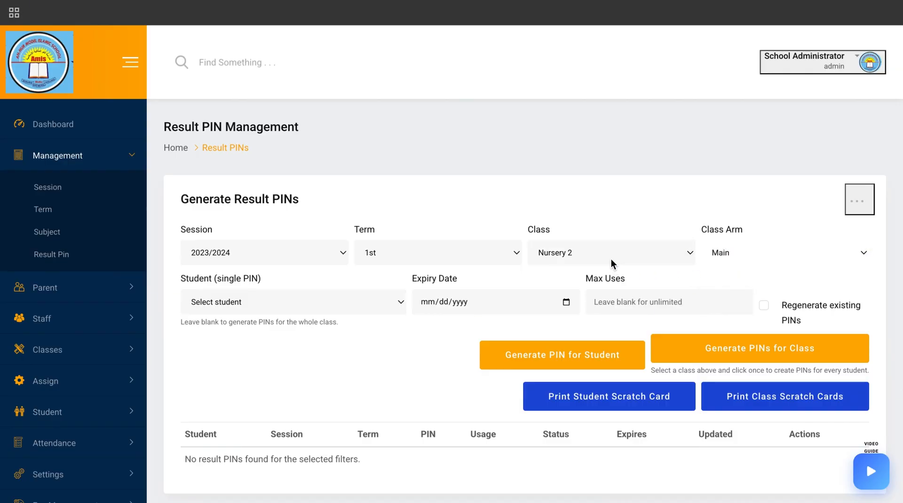
Look through the students offered for a single PIN in the selected class
scroll(517, 297, down, 1)
click(369, 287)
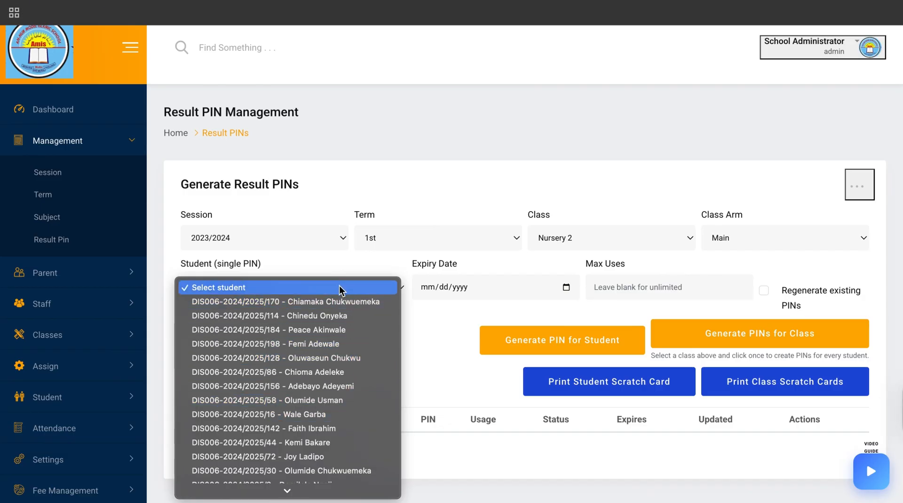
click(419, 306)
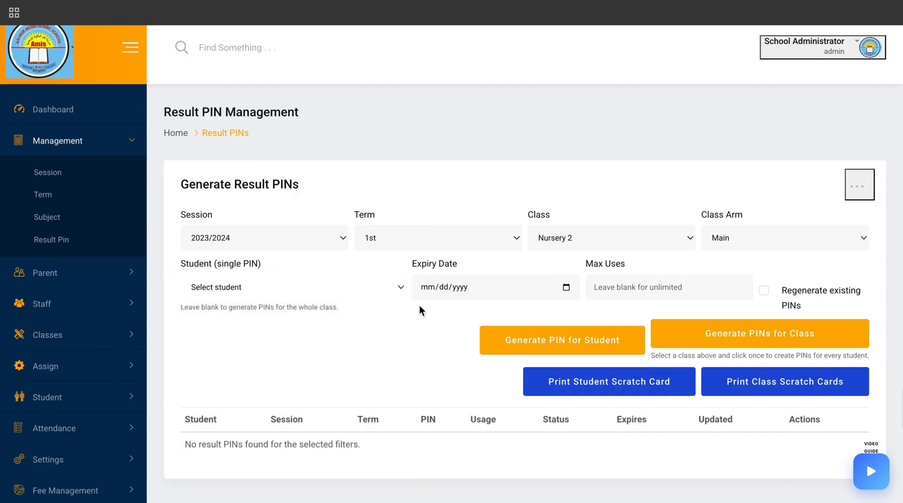
click(370, 287)
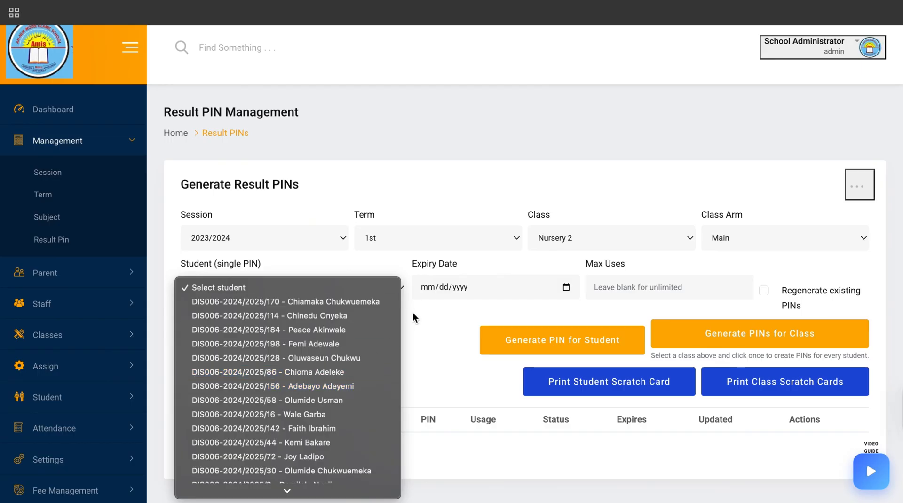
click(422, 321)
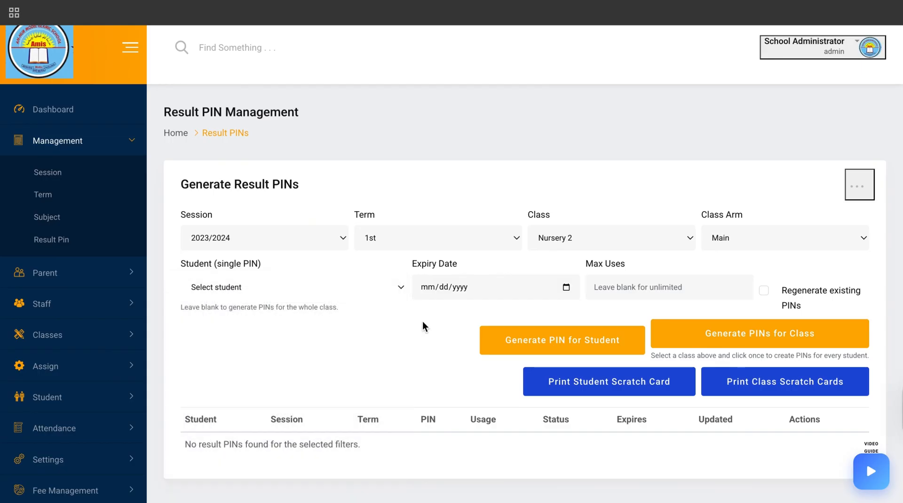
click(316, 291)
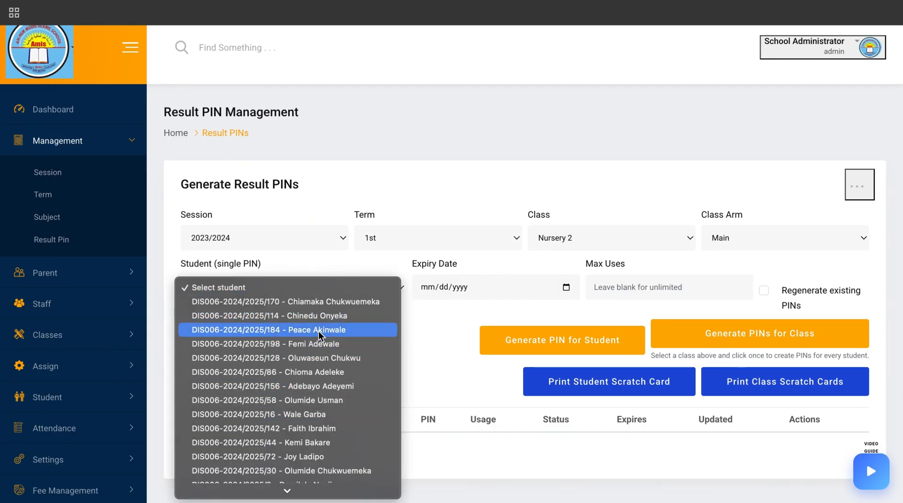
click(433, 338)
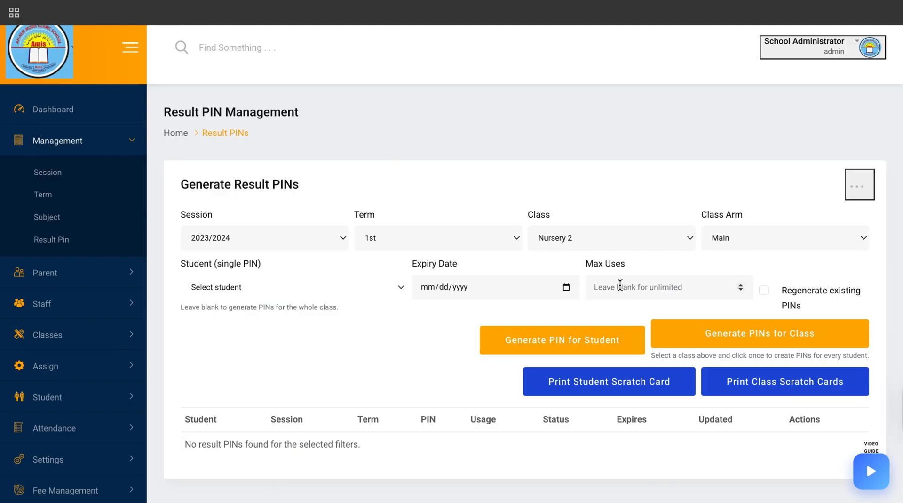
Set the maximum uses per PIN to 5
click(620, 285)
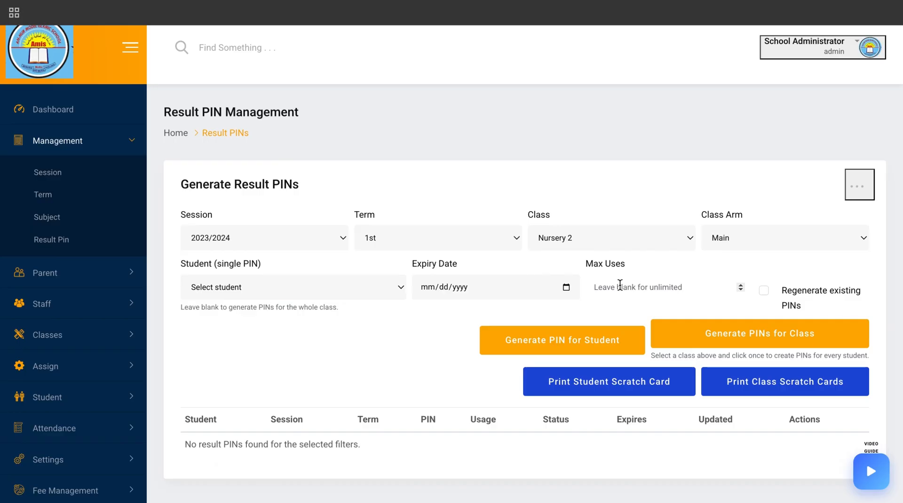
text(5)
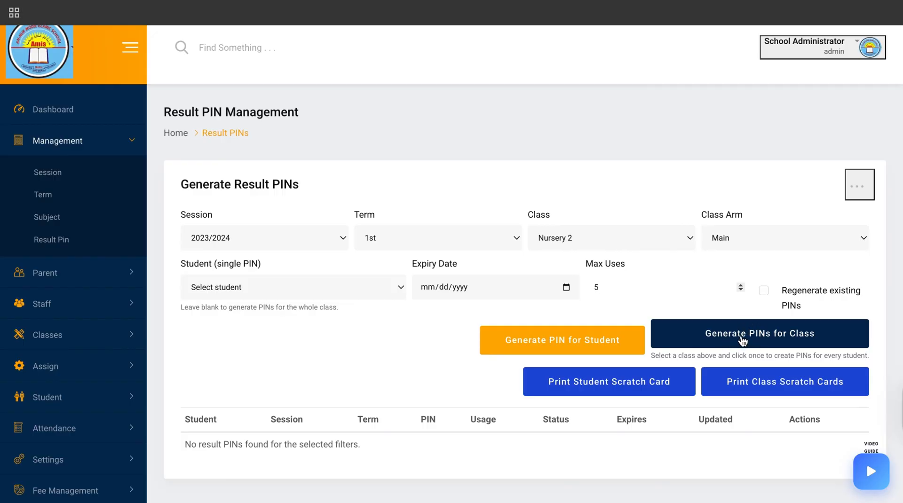
click(398, 289)
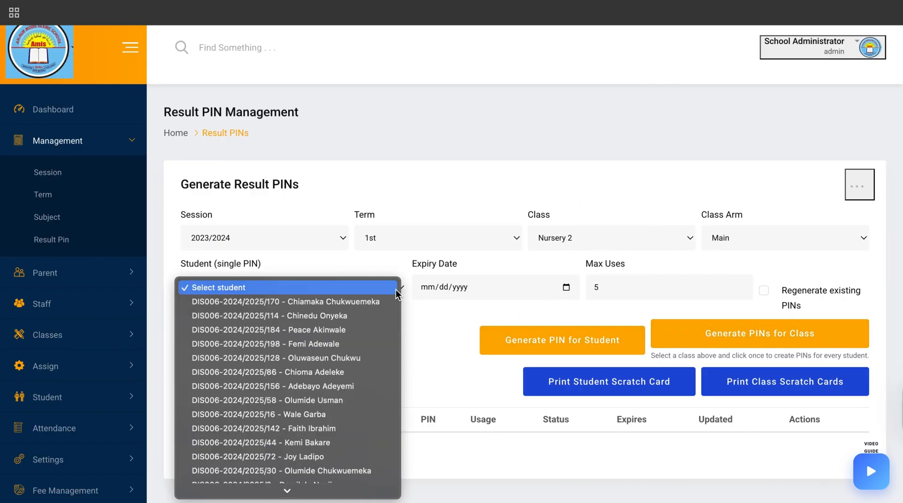
click(351, 329)
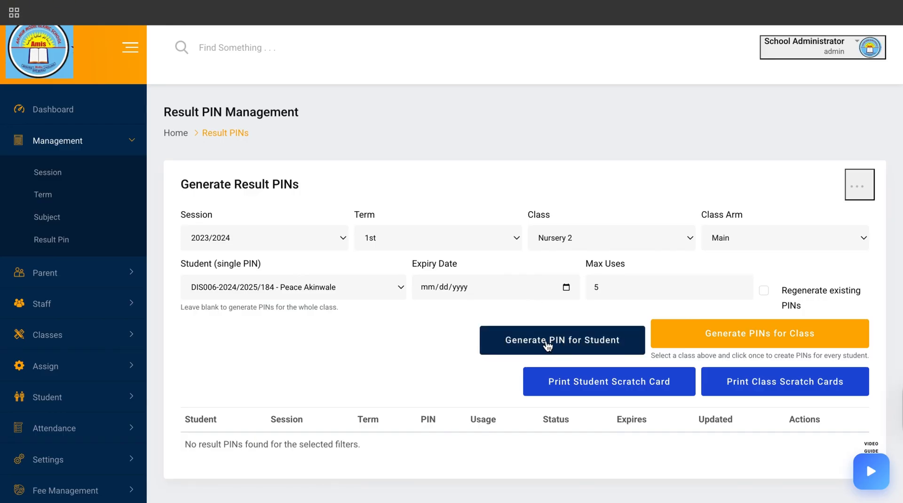
click(399, 295)
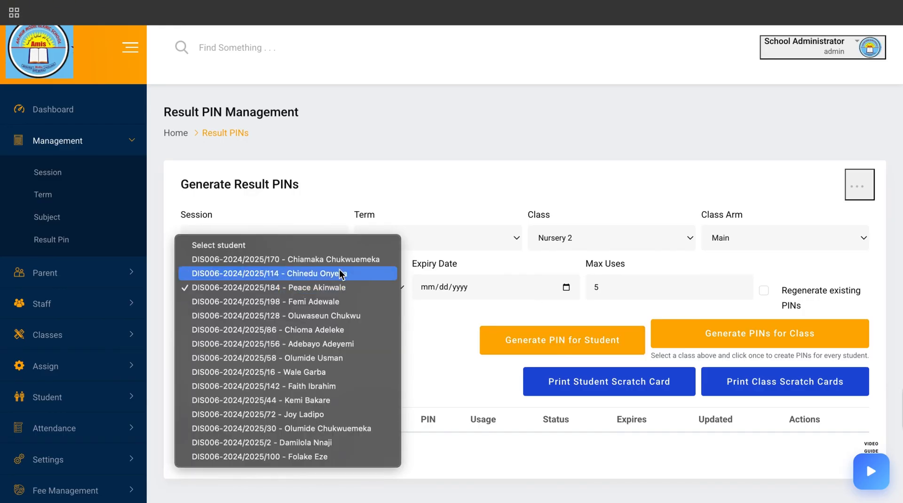
click(328, 246)
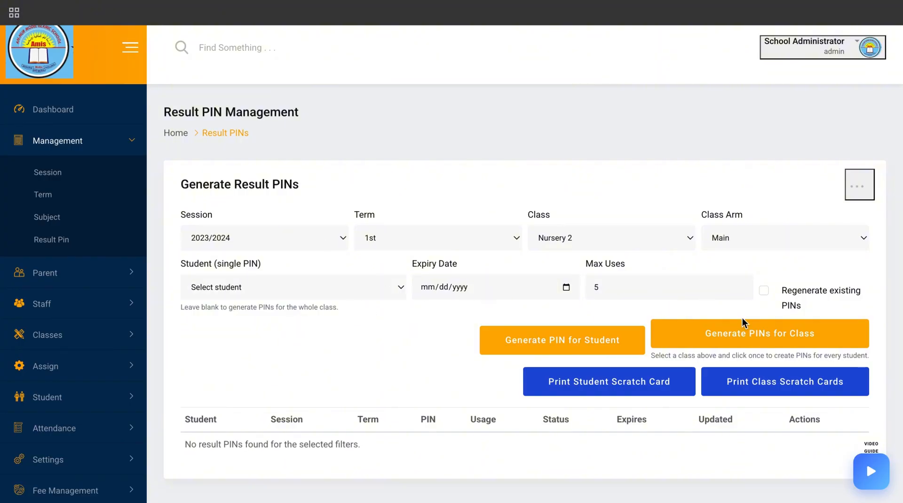
Generate result PINs for the whole Nursery 2 Main class
click(738, 334)
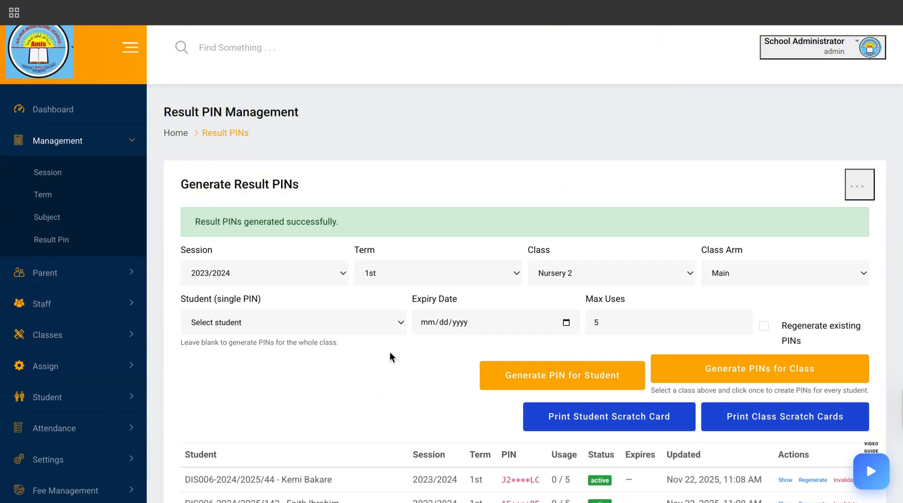
scroll(389, 355, down, 5)
scroll(389, 357, down, 2)
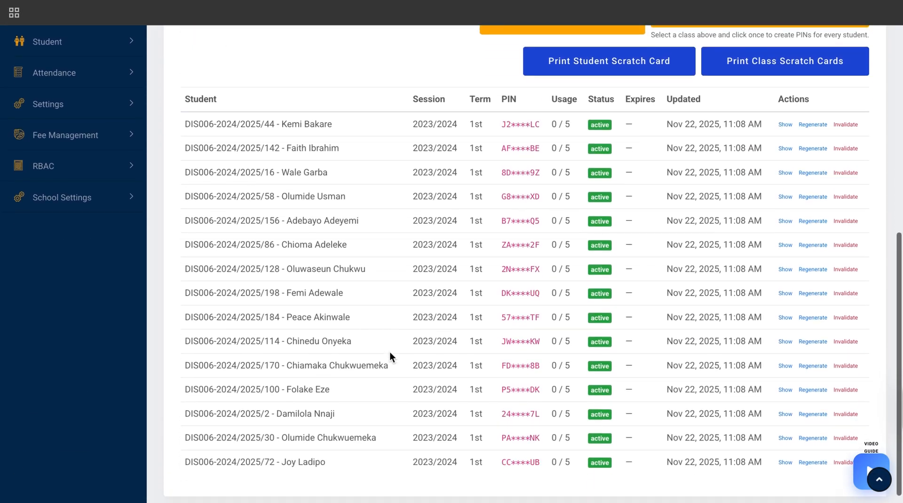
scroll(390, 357, down, 1)
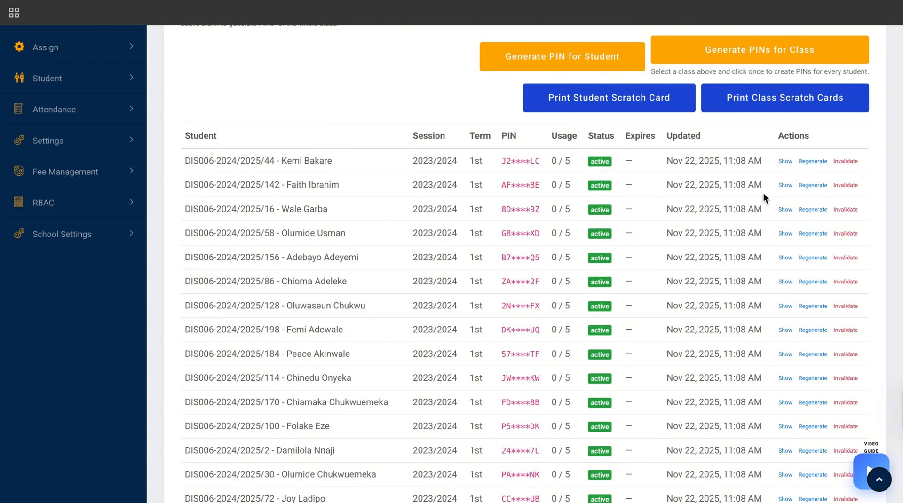
Invalidate the result PIN of the second student in the generated list and confirm
click(844, 185)
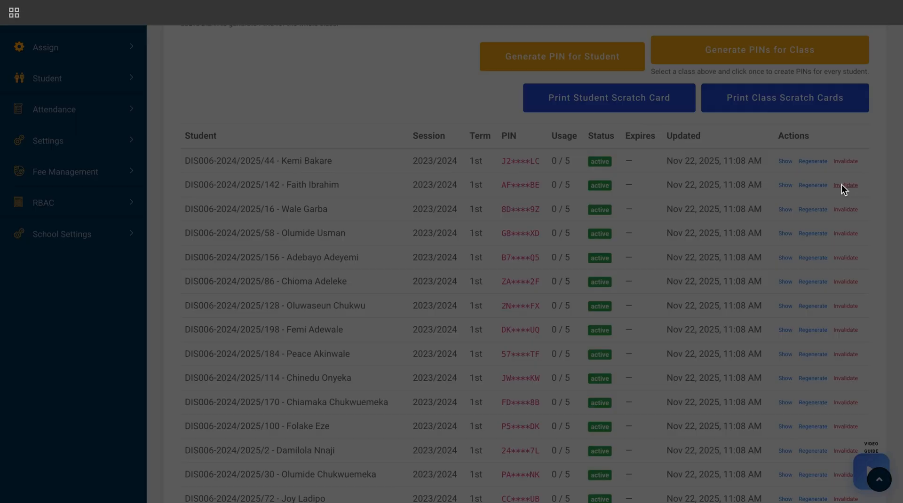
click(567, 73)
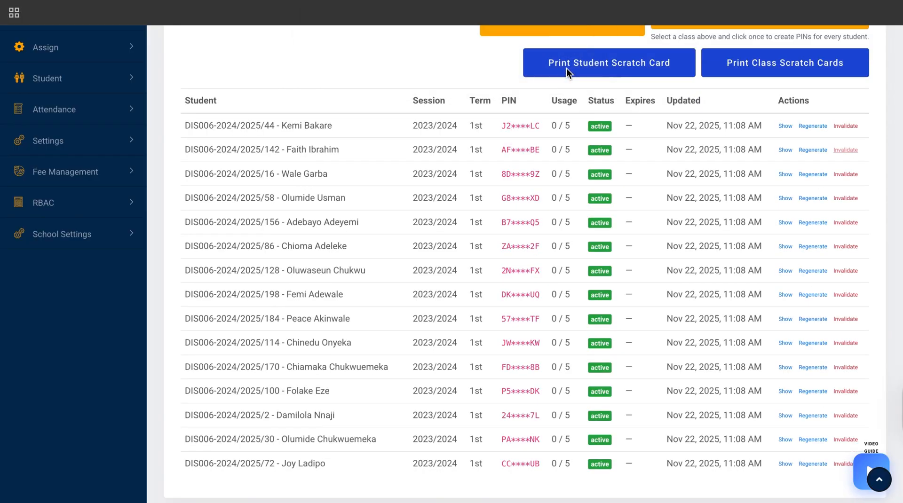
scroll(635, 292, down, 1)
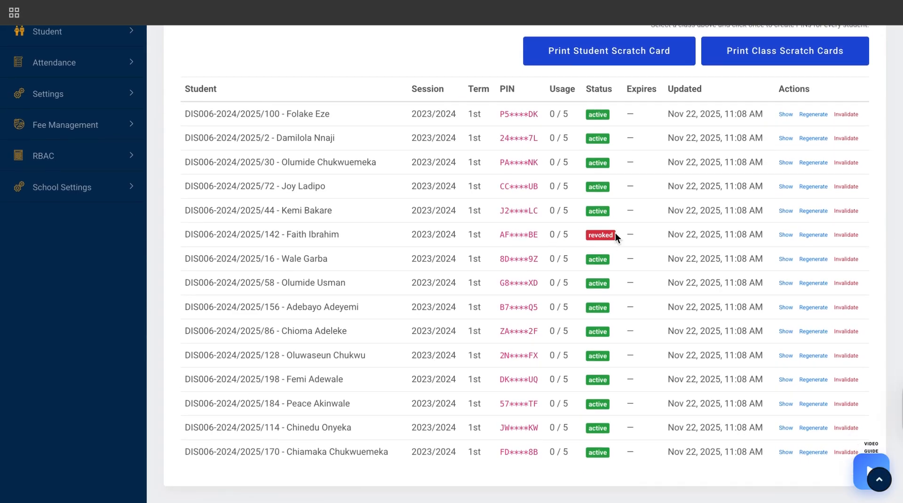
scroll(662, 240, up, 1)
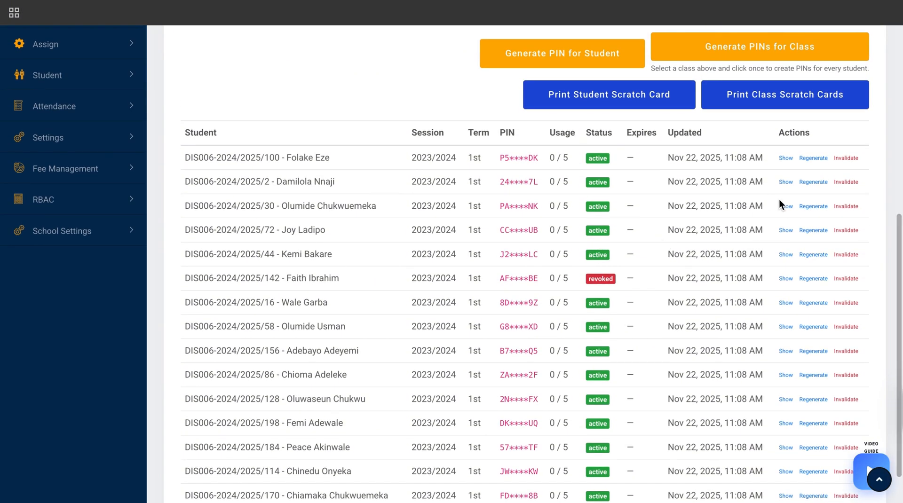
Reveal the full result PIN of the second student in the list, then dismiss it
click(785, 184)
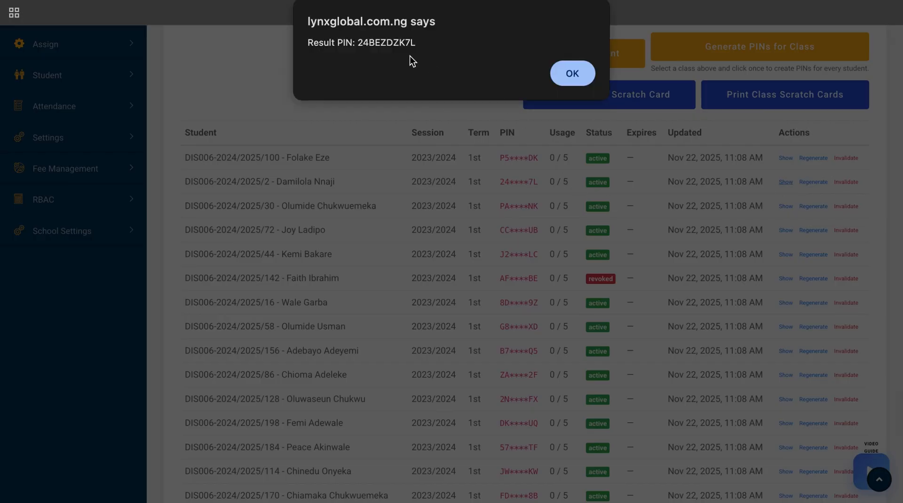
click(572, 70)
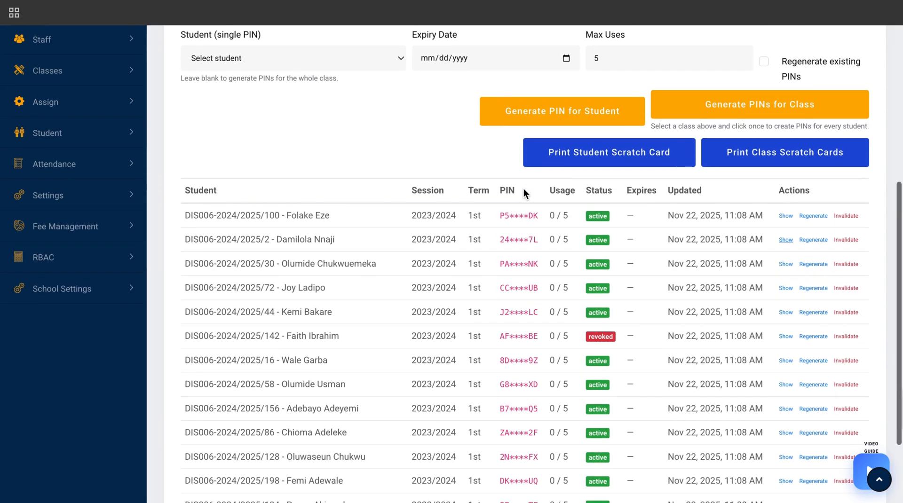
Reopen the Result PIN management page and select class Nursery 2 with arm Main
scroll(523, 188, up, 2)
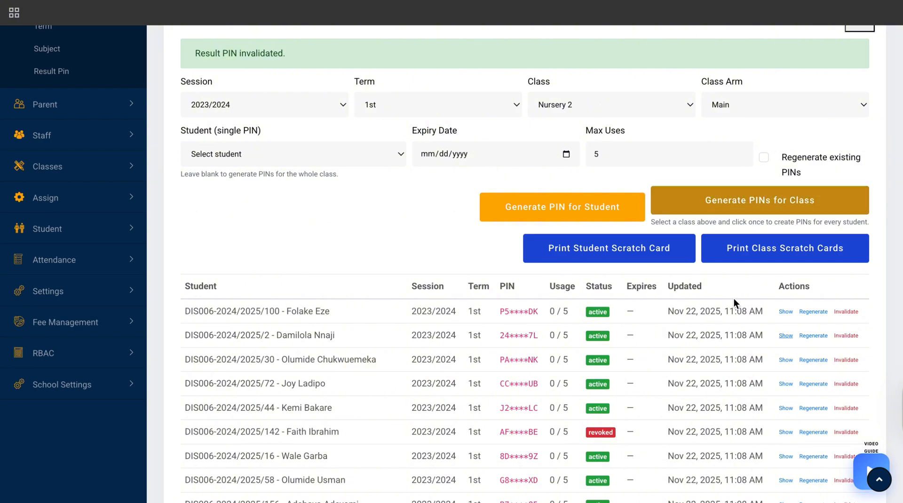
click(38, 78)
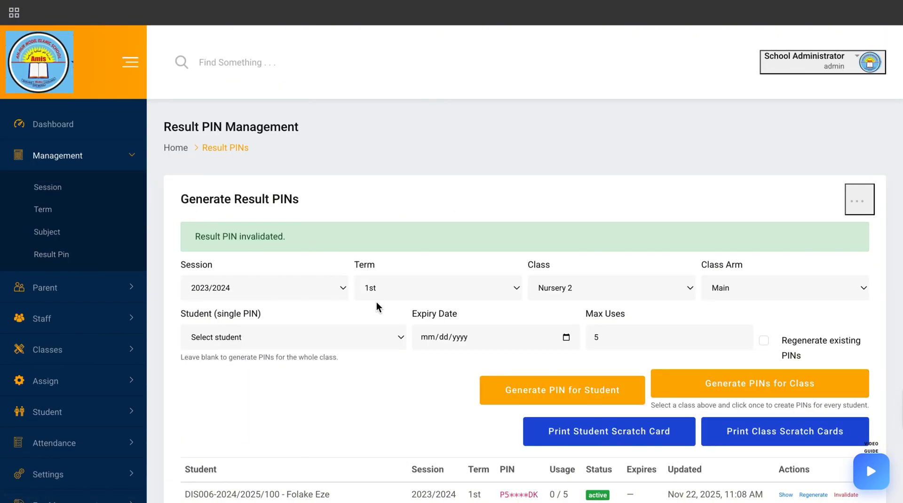
scroll(376, 304, down, 3)
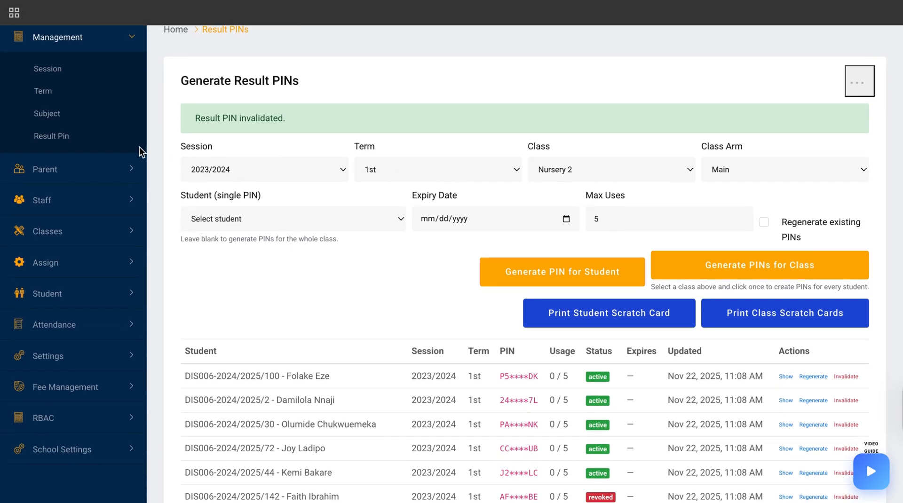
click(50, 114)
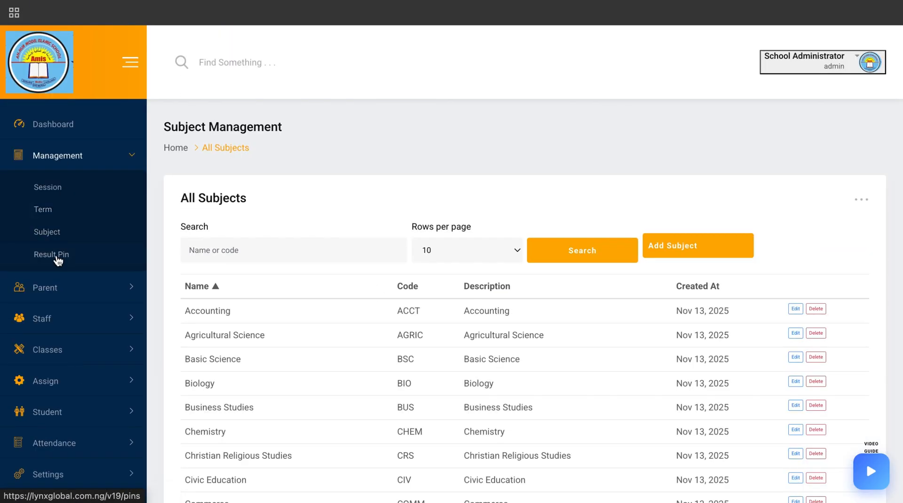
click(57, 255)
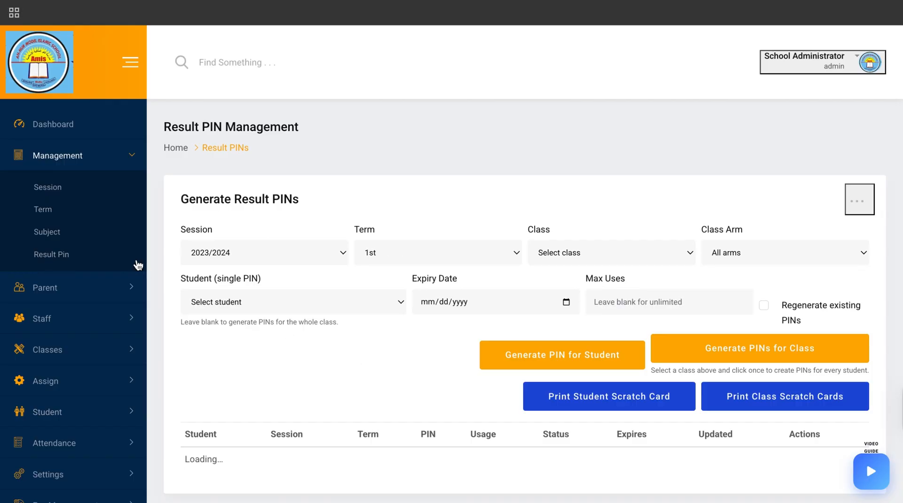
scroll(437, 399, down, 2)
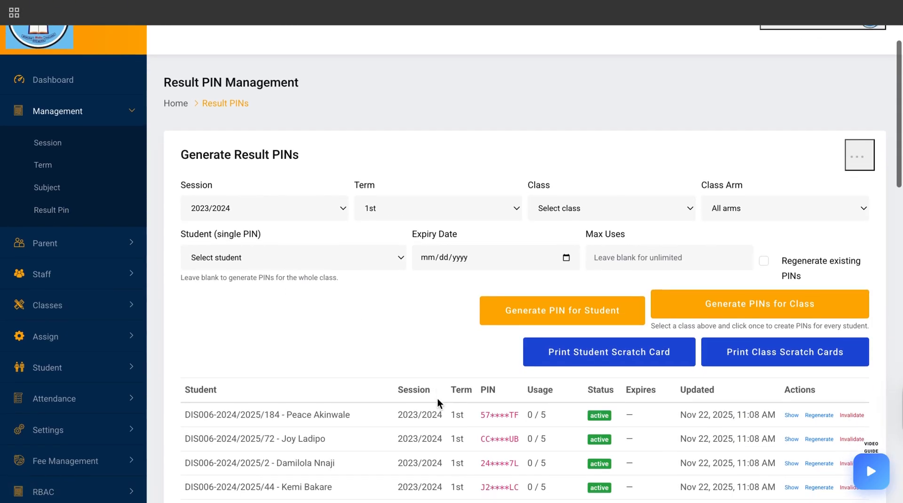
click(572, 191)
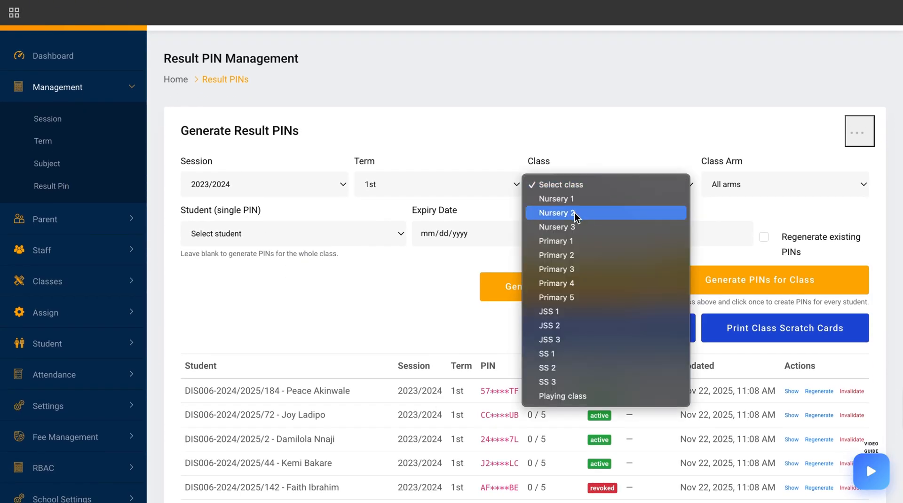
click(576, 211)
click(747, 185)
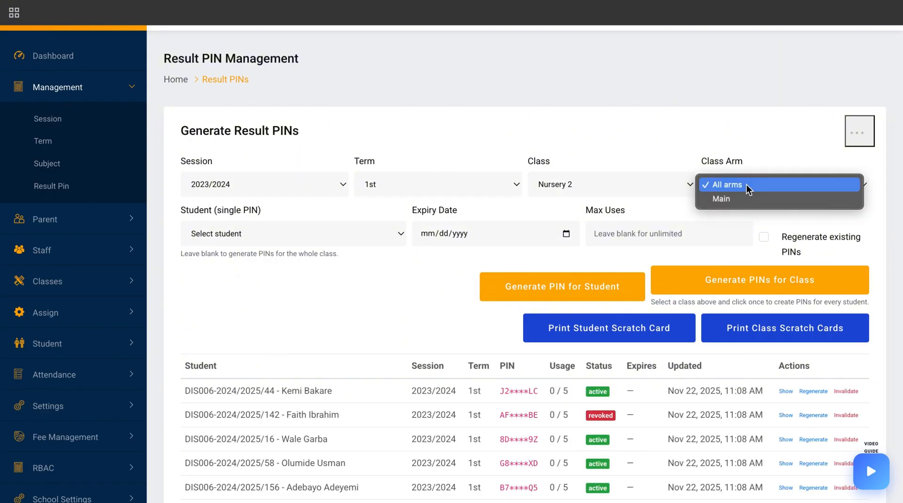
click(740, 202)
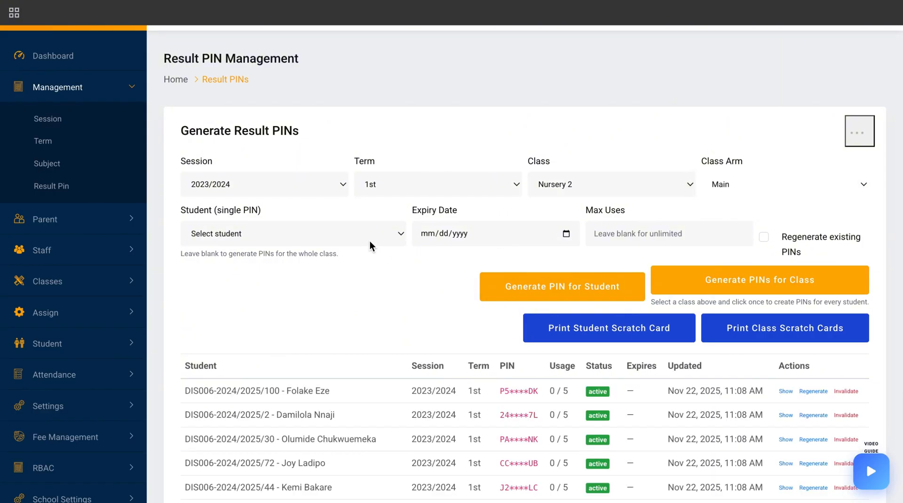
click(369, 241)
click(331, 229)
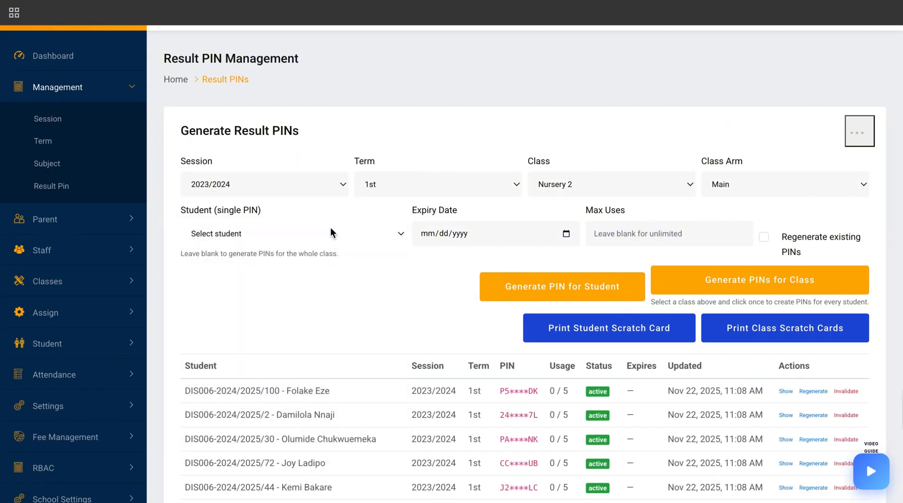
click(639, 230)
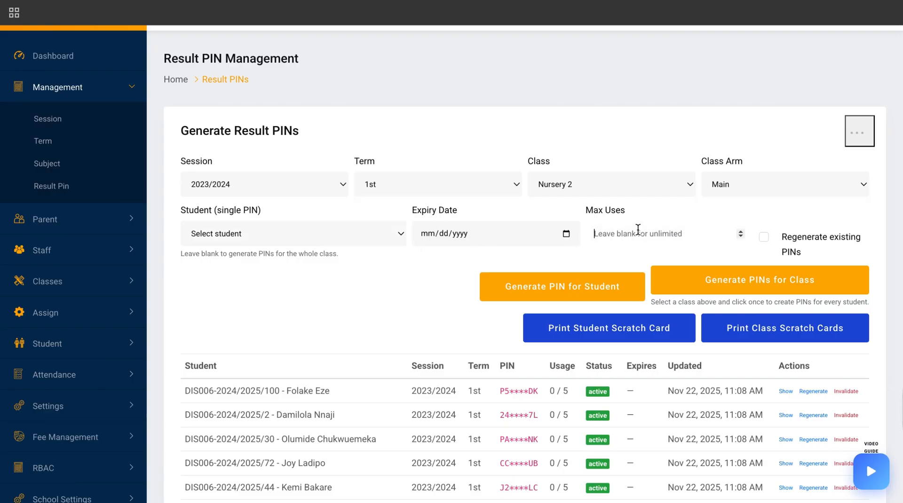
text(1)
scroll(638, 230, down, 1)
key(BackSpace)
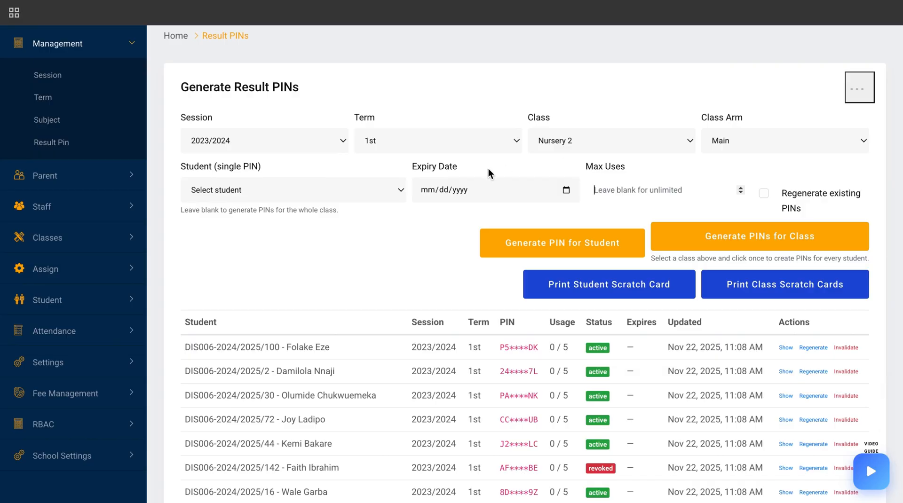
click(438, 167)
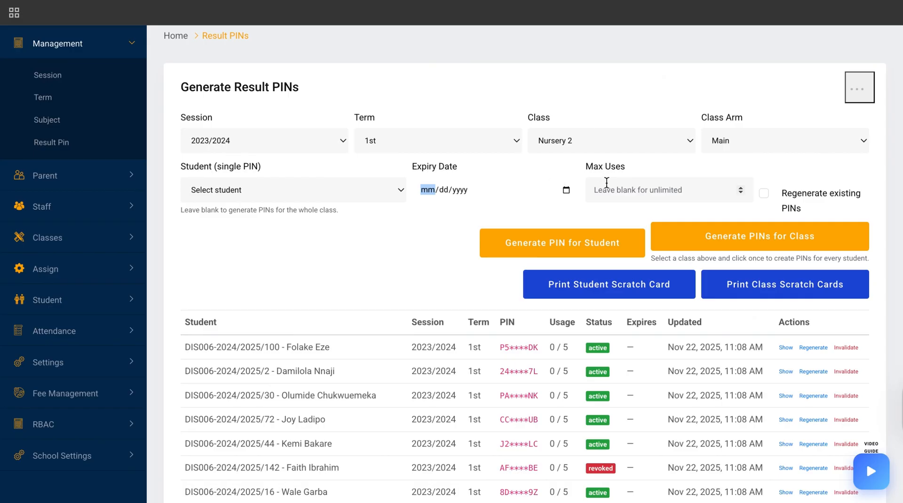
Open the printable scratch cards for the whole Nursery 2 Main class
click(777, 289)
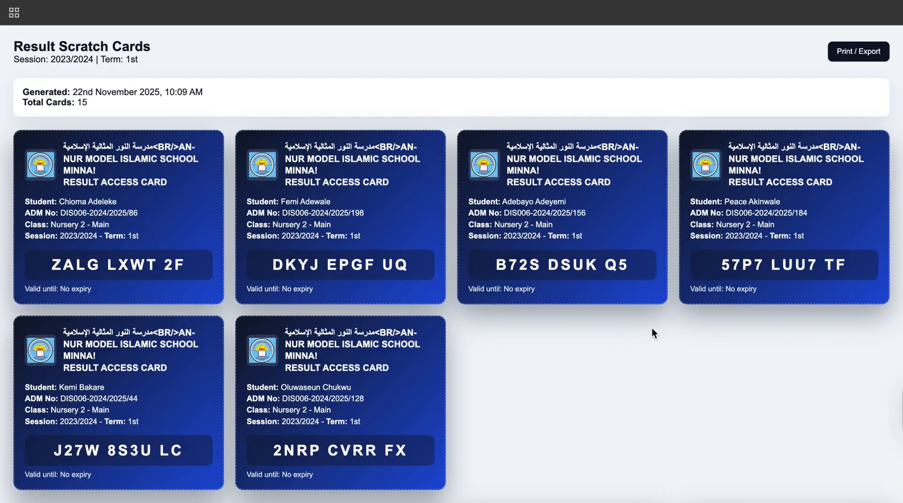
scroll(537, 352, down, 10)
scroll(537, 351, up, 10)
Preview the scratch cards in the print dialog as a PDF, then cancel printing
click(877, 51)
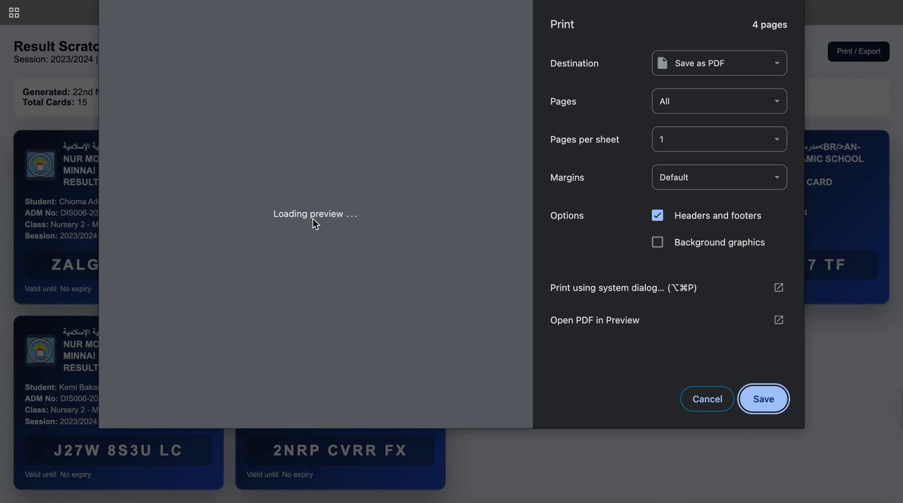
click(708, 63)
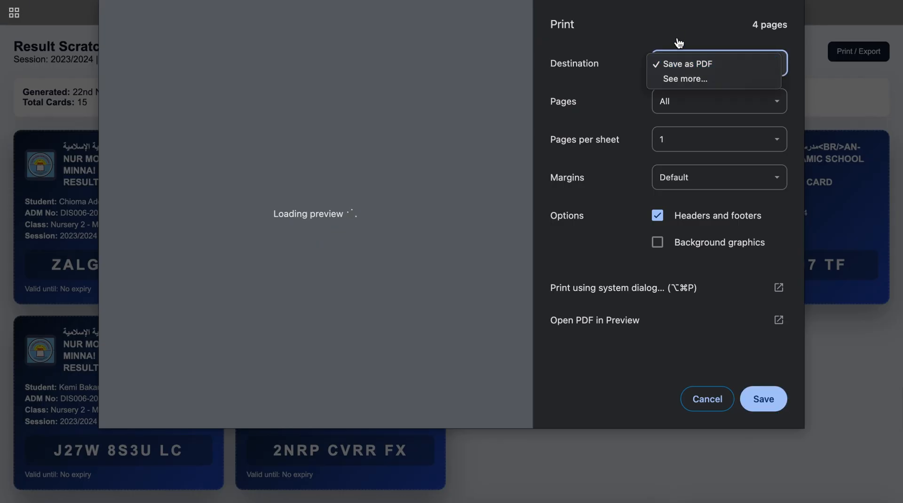
click(667, 28)
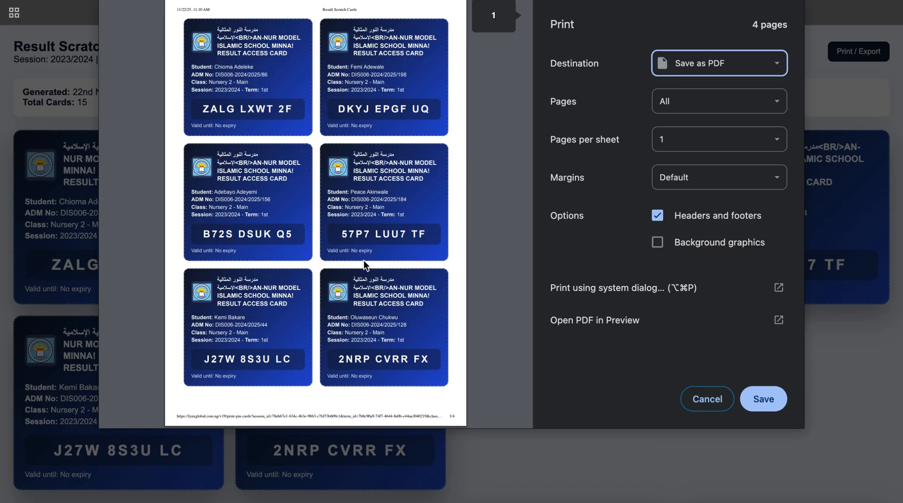
scroll(419, 213, down, 12)
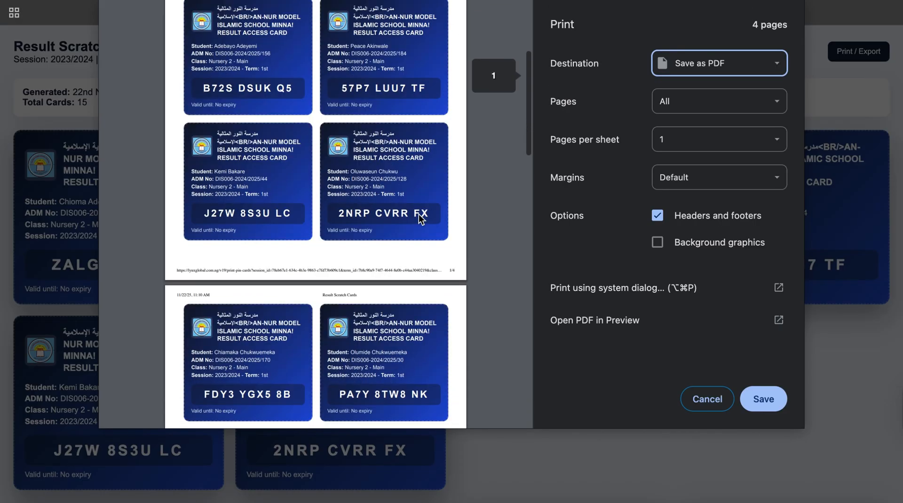
scroll(419, 215, down, 1)
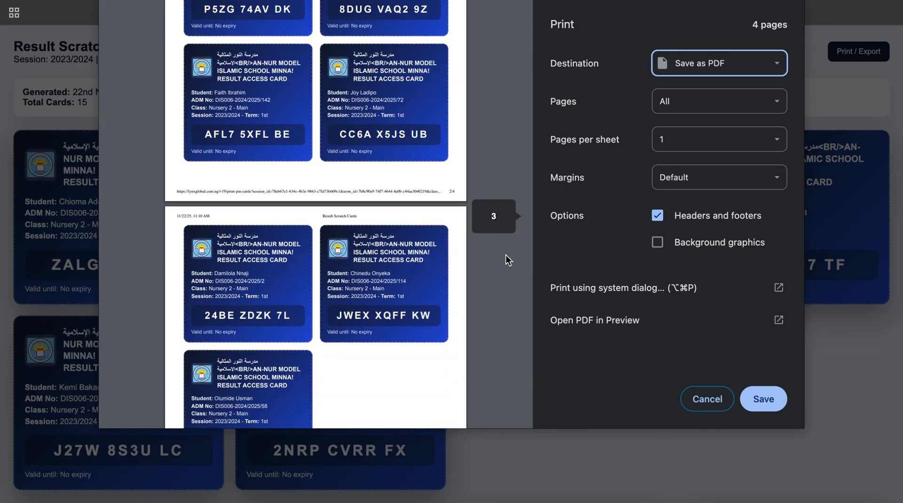
click(703, 400)
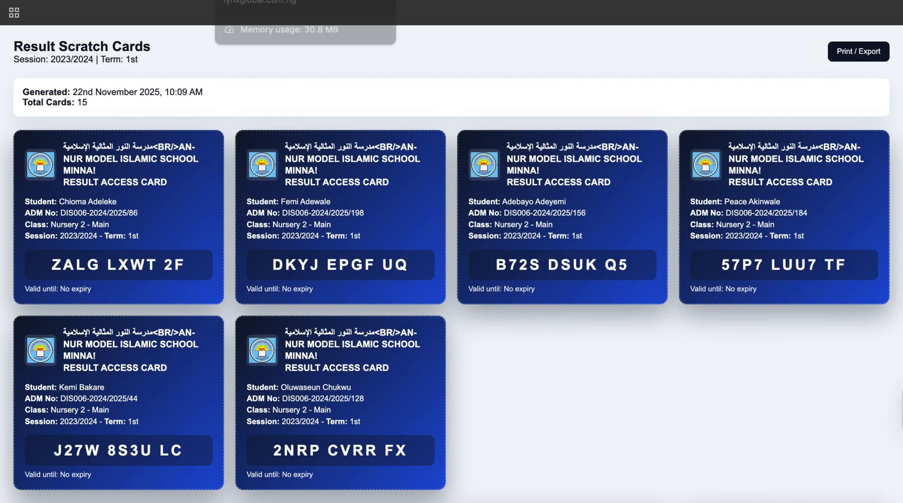
Return to the portal and go to the Bulk Result Print page under Student
click(301, 1)
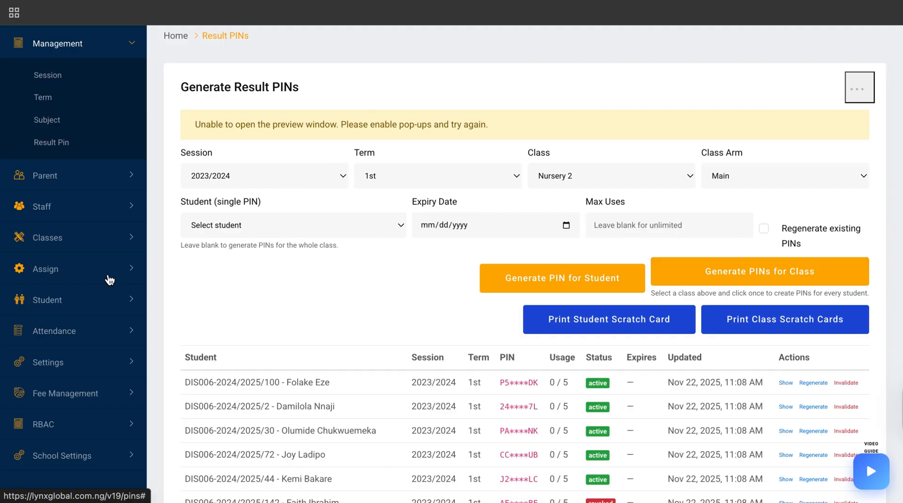
click(95, 306)
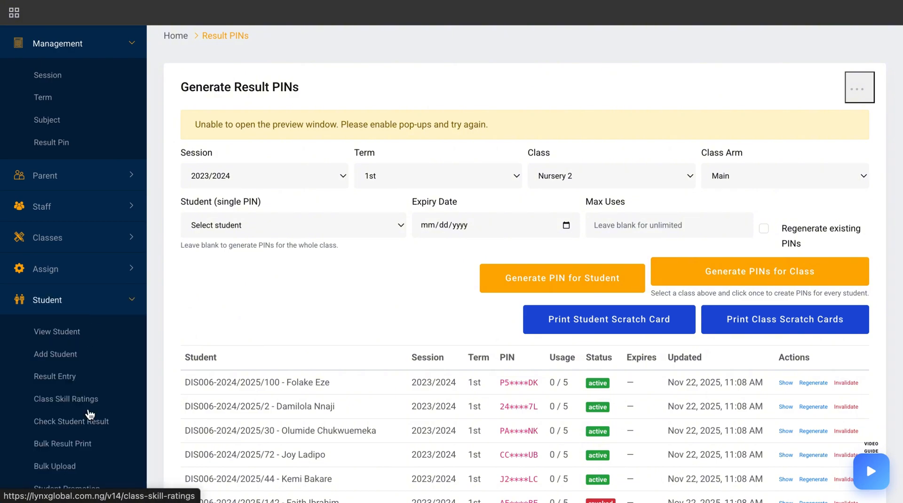
scroll(91, 415, down, 1)
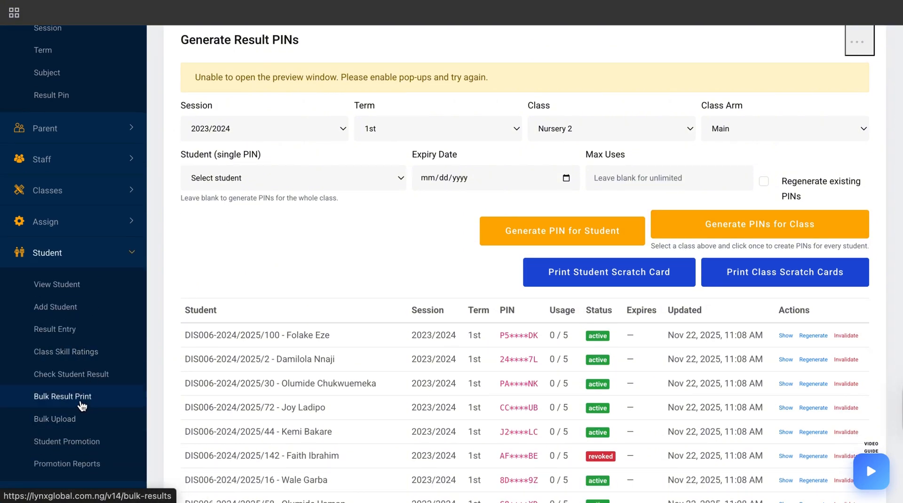
click(82, 403)
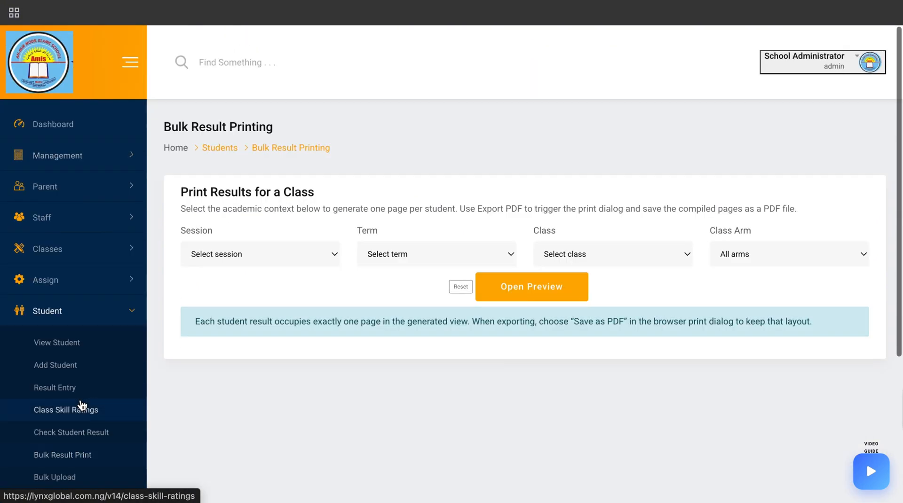
Open a bulk result preview for session 2023/2024, 1st term, class Nursery 1, arm Main
click(313, 262)
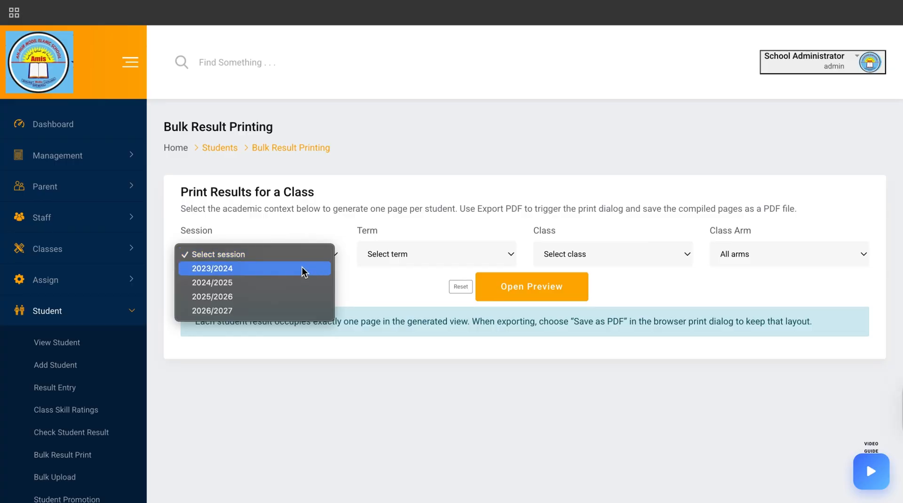
click(302, 267)
click(408, 250)
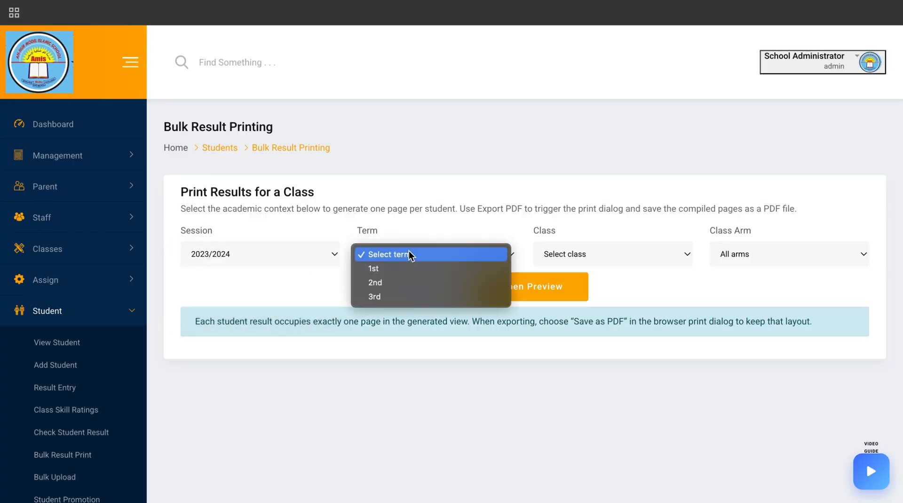
click(397, 268)
click(580, 255)
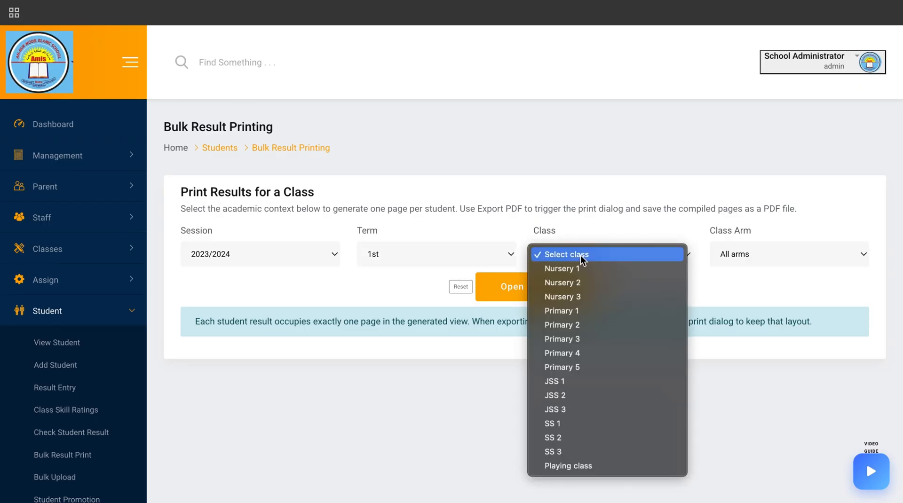
click(584, 270)
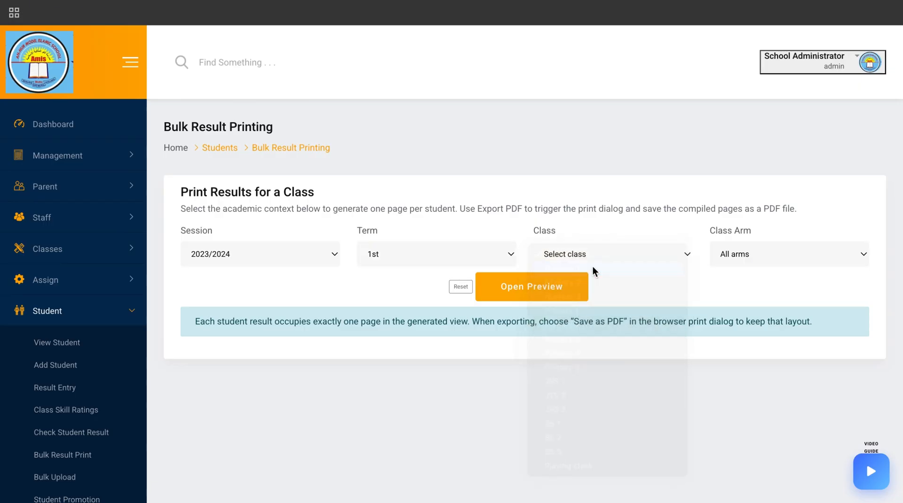
click(778, 250)
click(761, 297)
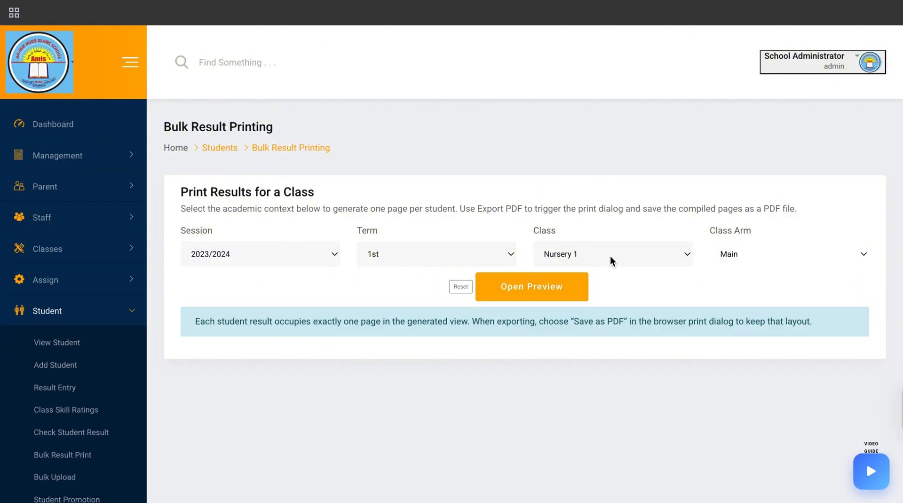
click(529, 292)
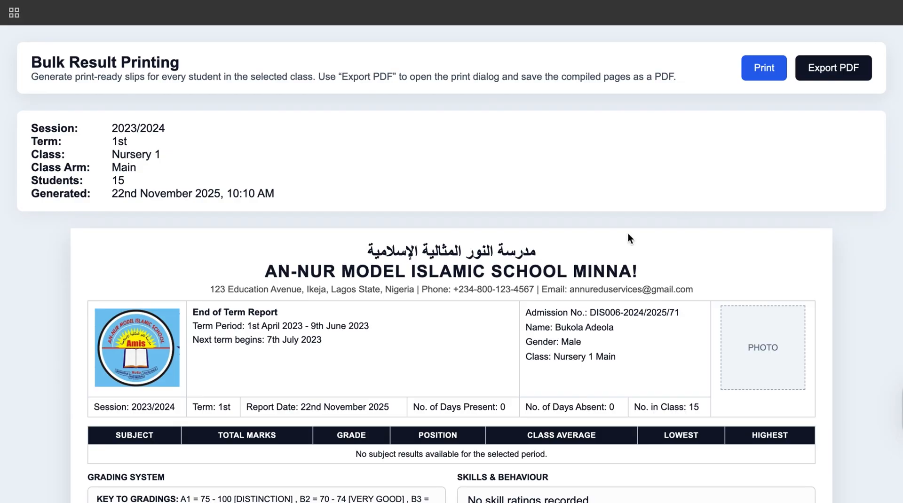
Open the print dialog for the class's result slips
scroll(569, 329, down, 3)
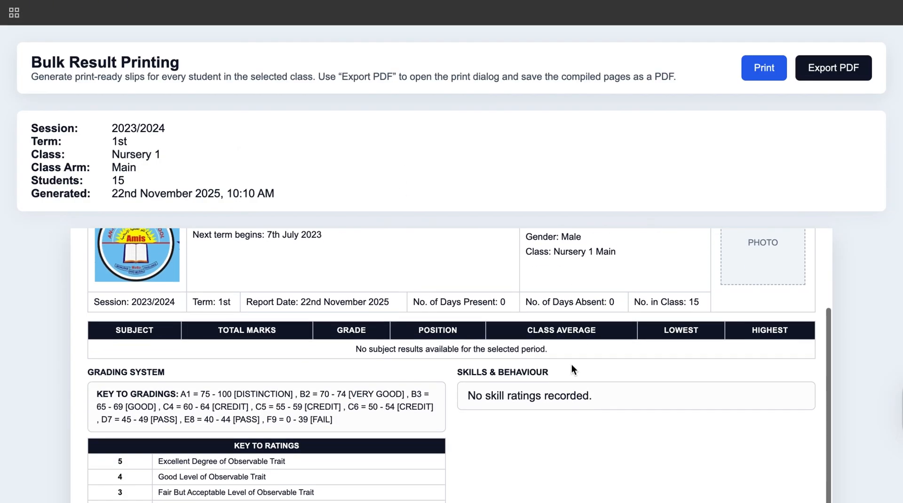
scroll(564, 367, up, 3)
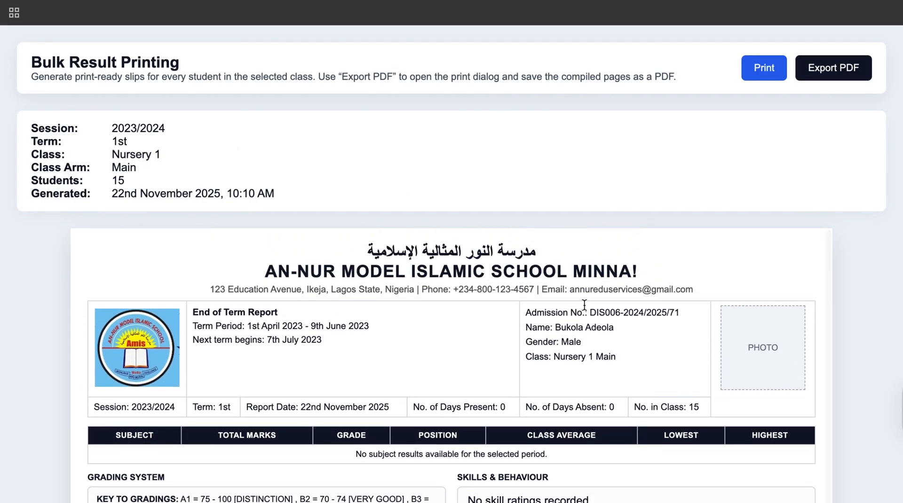
click(765, 69)
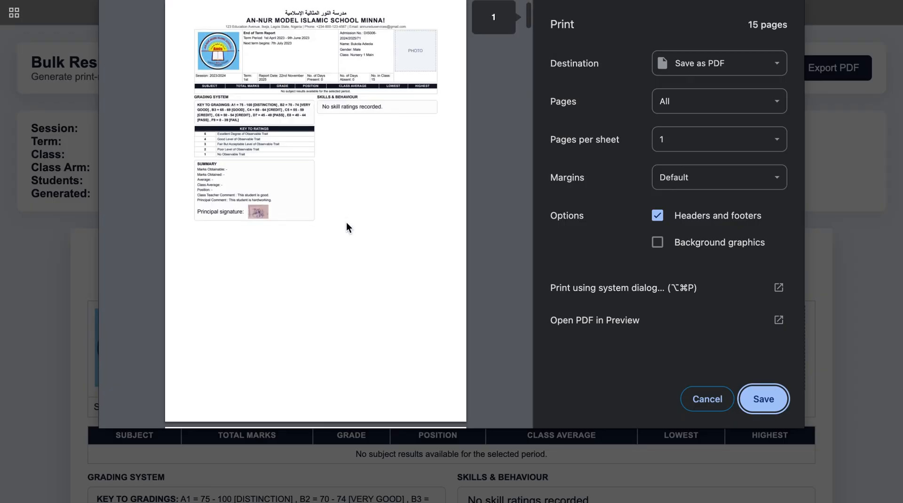
Page through the class's result slips in the print preview, then cancel printing
scroll(346, 228, down, 3)
scroll(346, 223, down, 20)
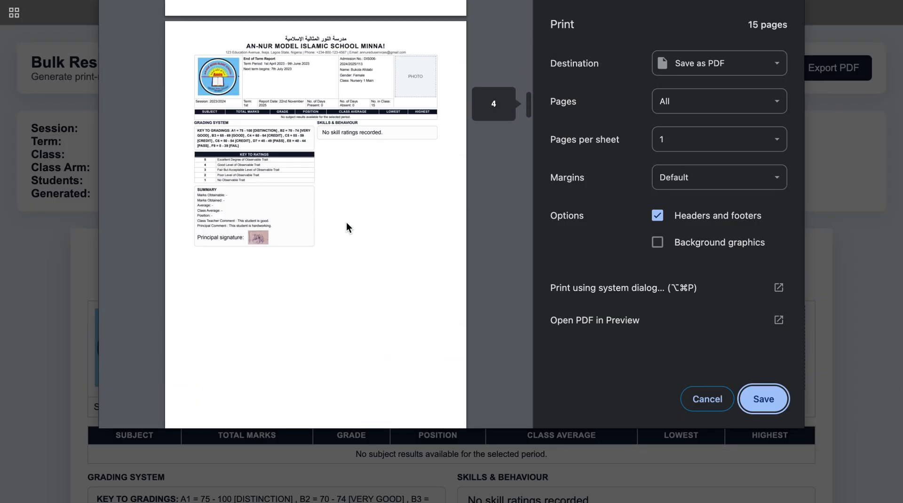
scroll(346, 227, down, 15)
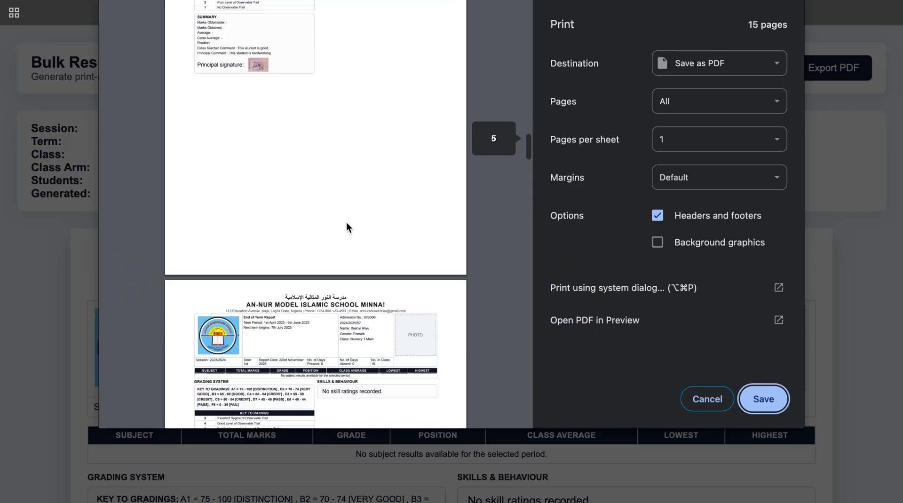
scroll(346, 228, down, 8)
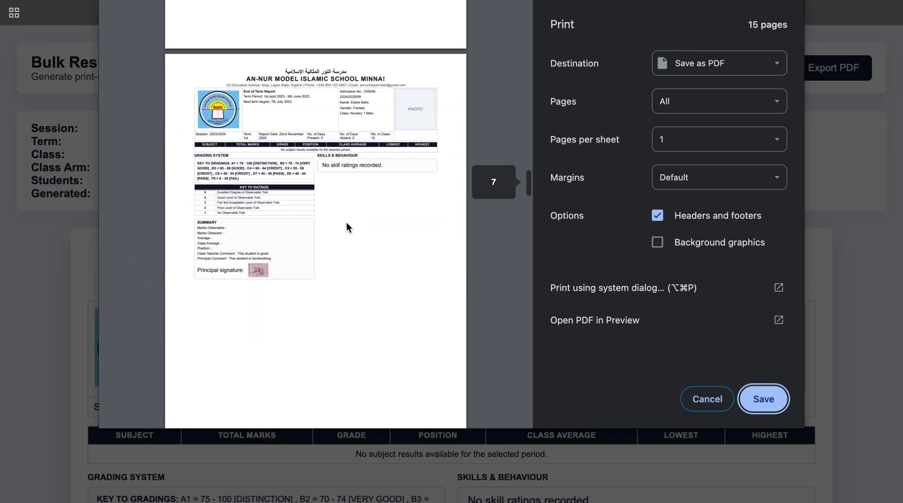
scroll(347, 224, down, 8)
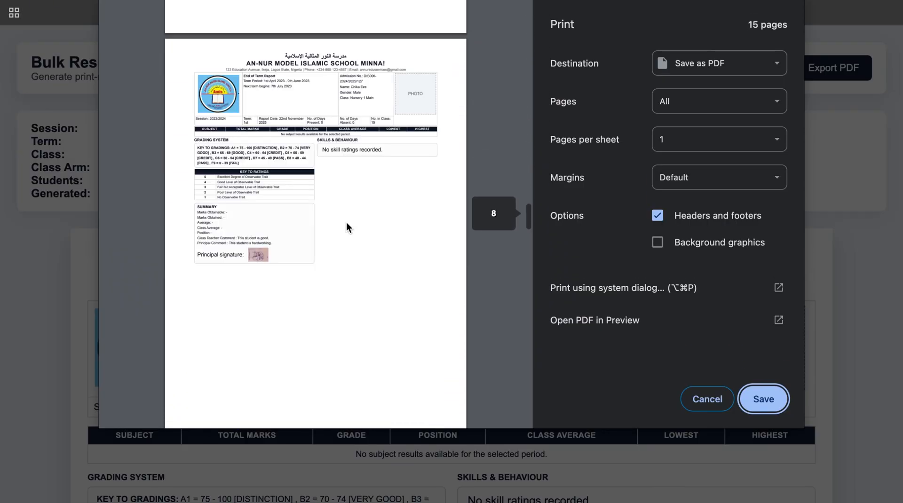
scroll(346, 228, down, 5)
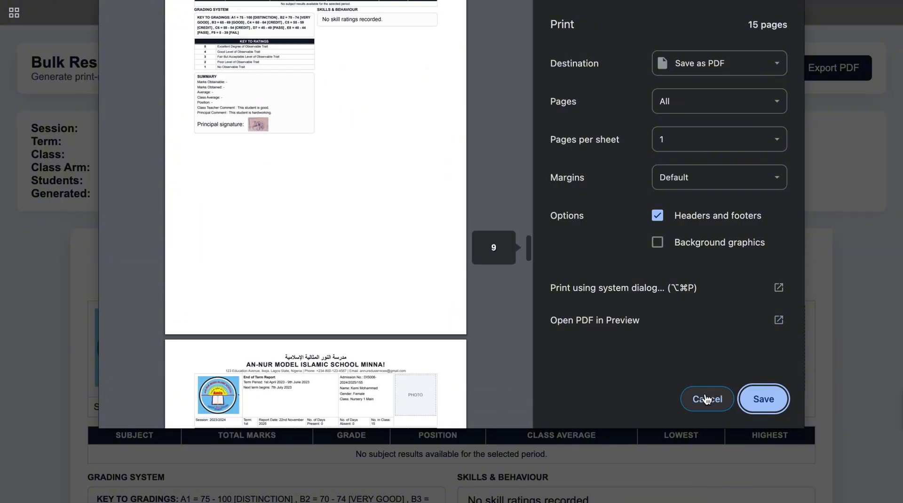
click(707, 399)
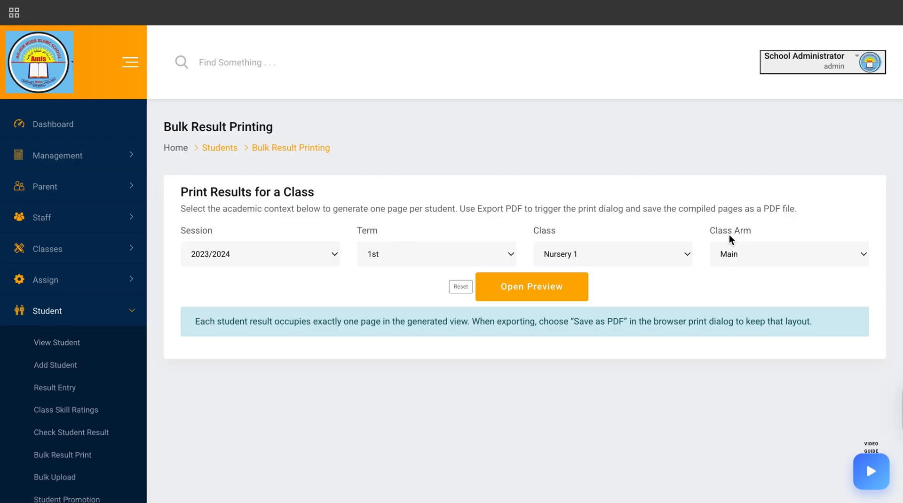
Change the class arm to All arms and open the bulk result preview again
click(739, 255)
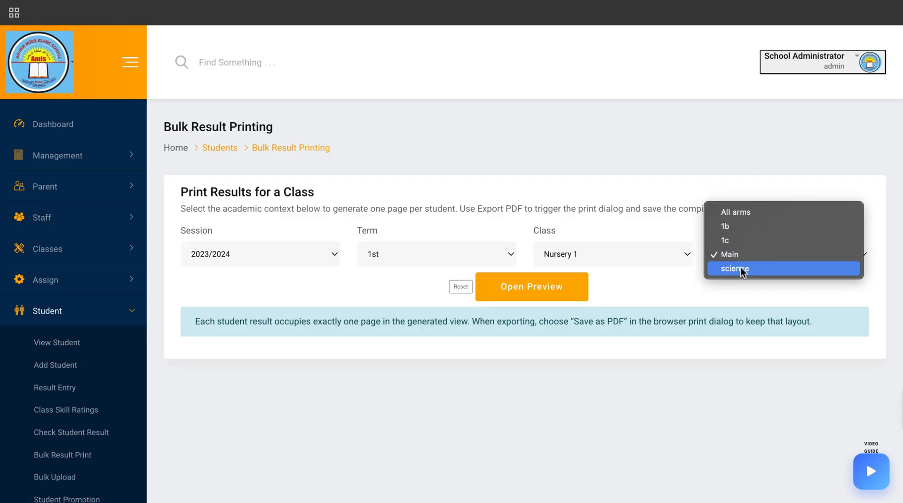
click(735, 215)
click(545, 293)
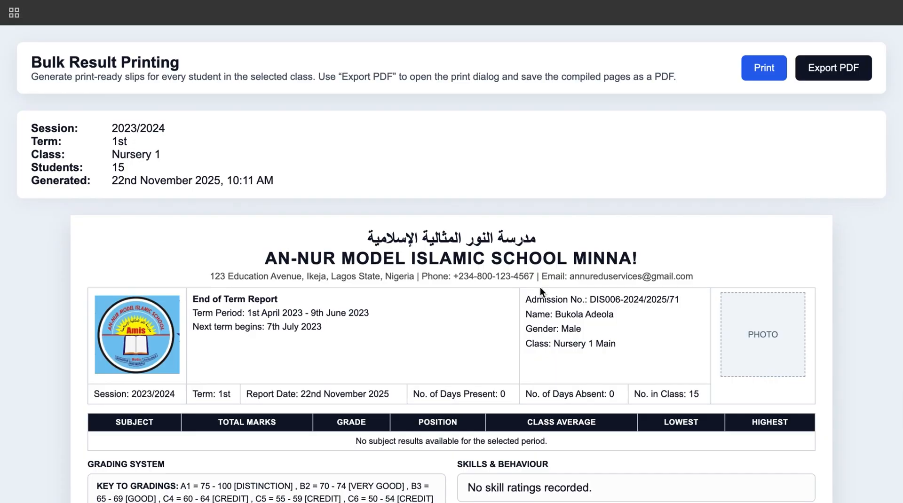
Open the print dialog for the all-arms result slips, page through the preview and cancel
scroll(541, 292, down, 2)
scroll(540, 290, down, 1)
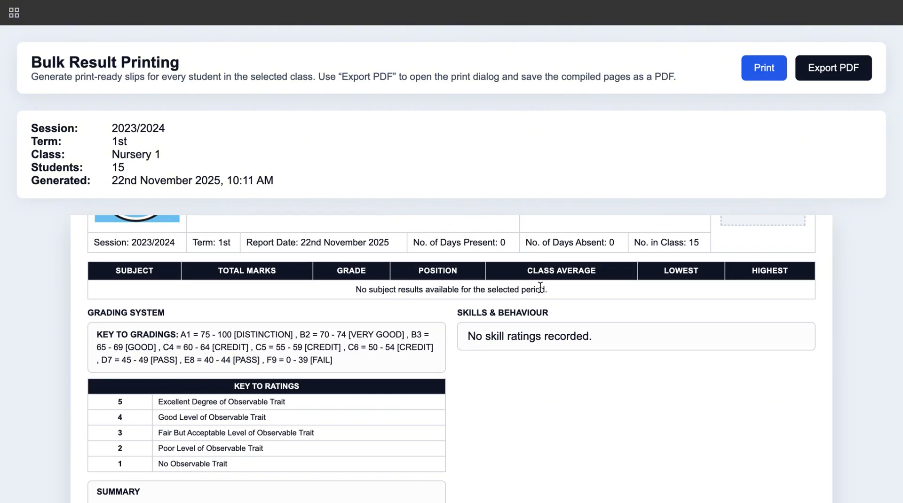
click(843, 63)
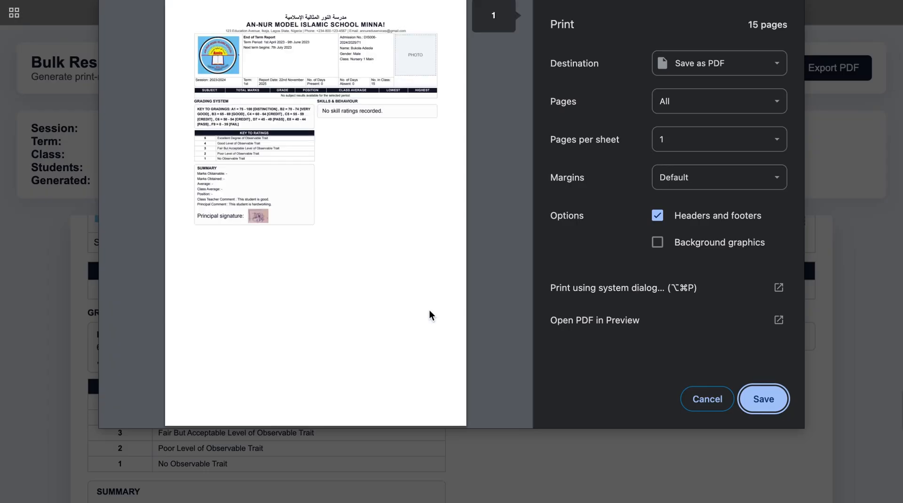
scroll(380, 275, down, 10)
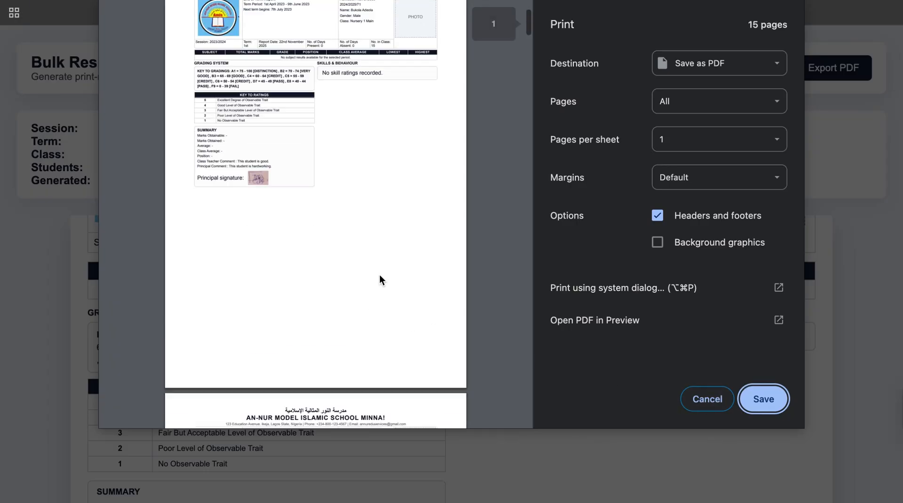
scroll(379, 275, down, 3)
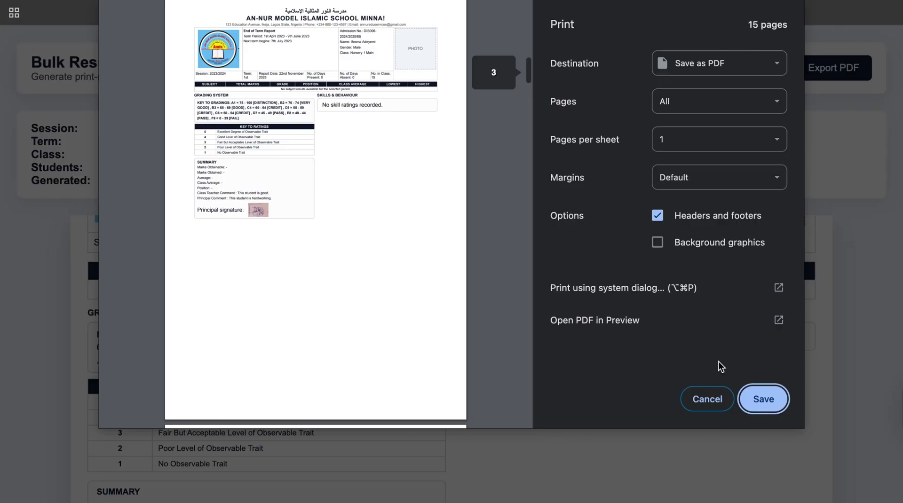
click(707, 399)
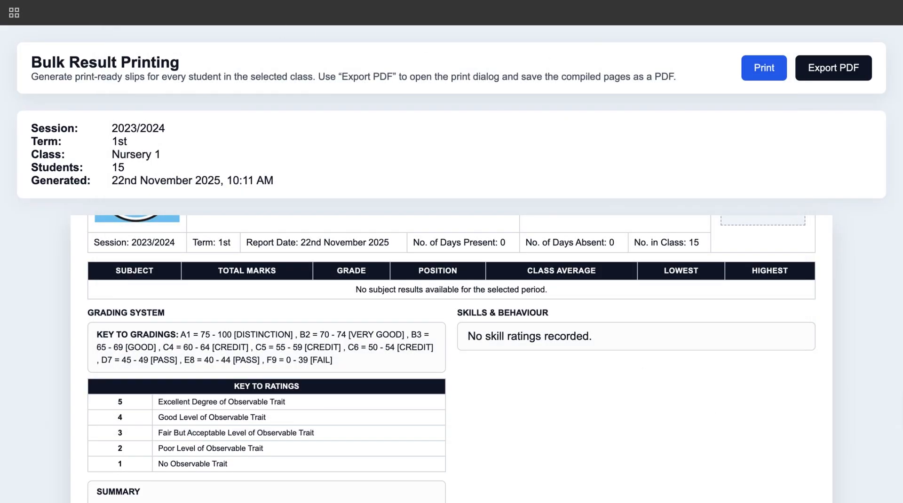
Return to the portal and open the Student Attendance page under Attendance
click(245, 12)
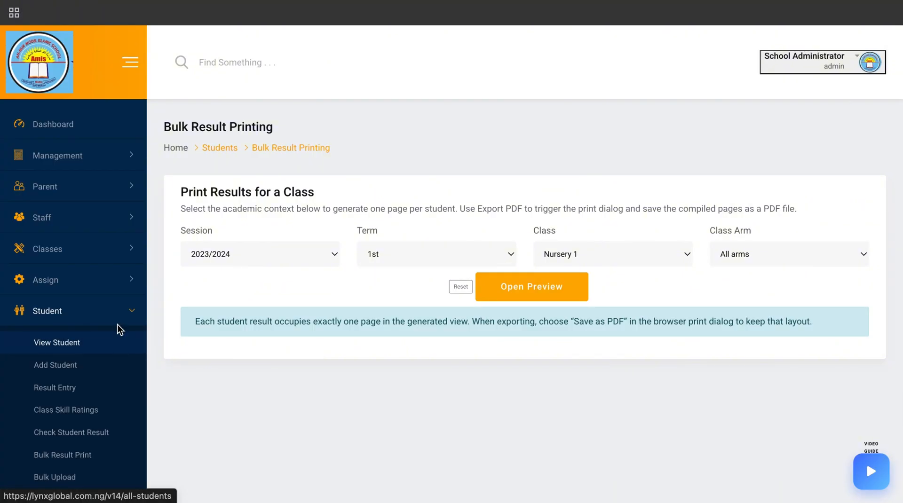
scroll(95, 413, down, 4)
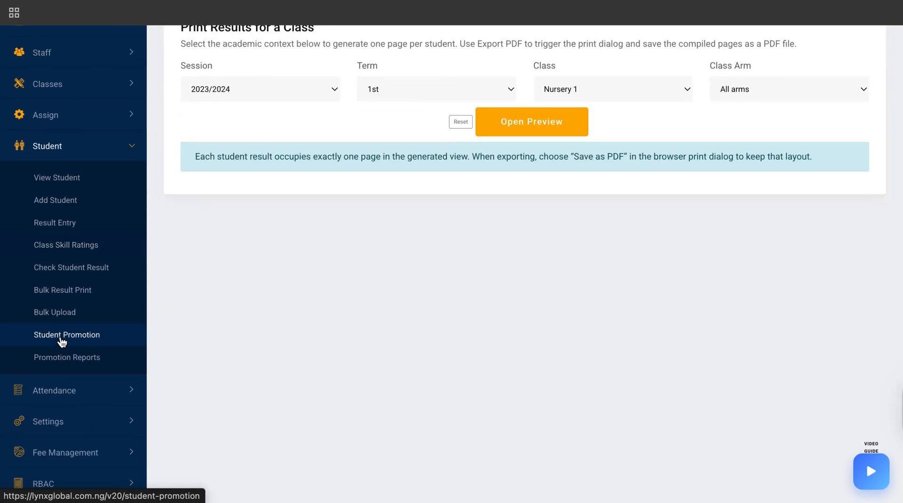
click(74, 394)
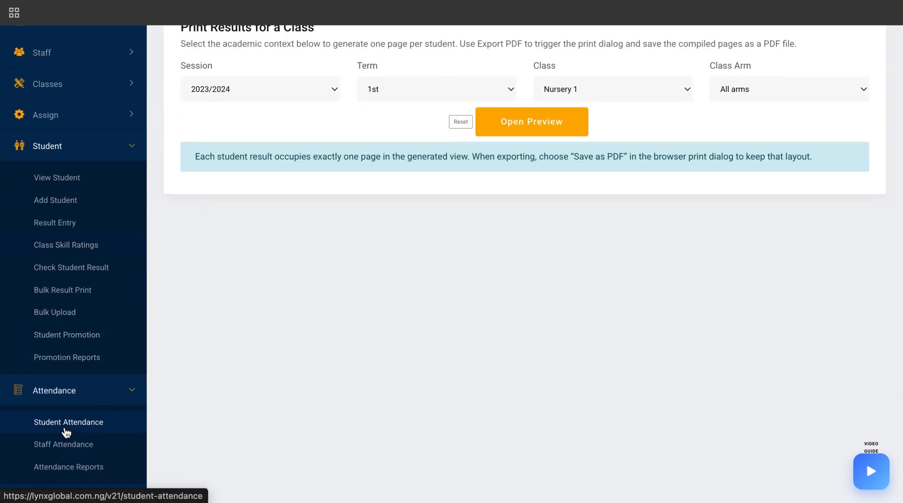
click(66, 426)
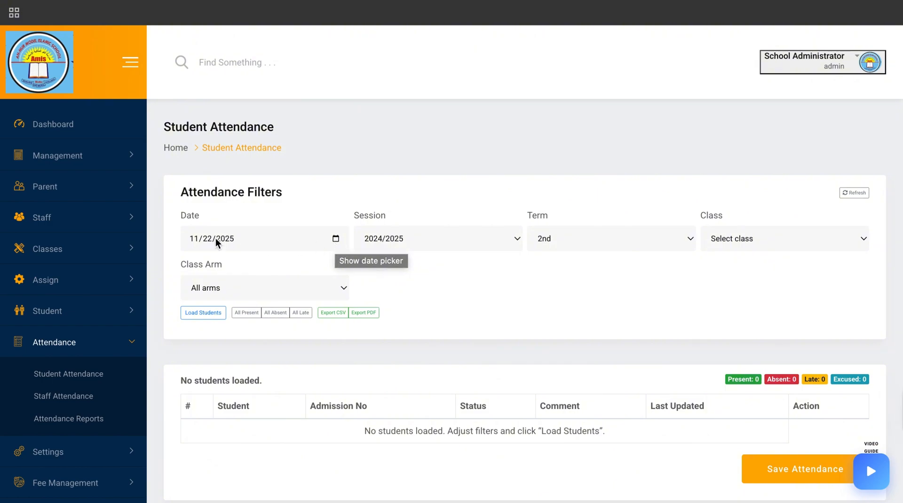
Load the students for term 1st, class Nursery 1, class arm Main in the attendance filters
click(543, 239)
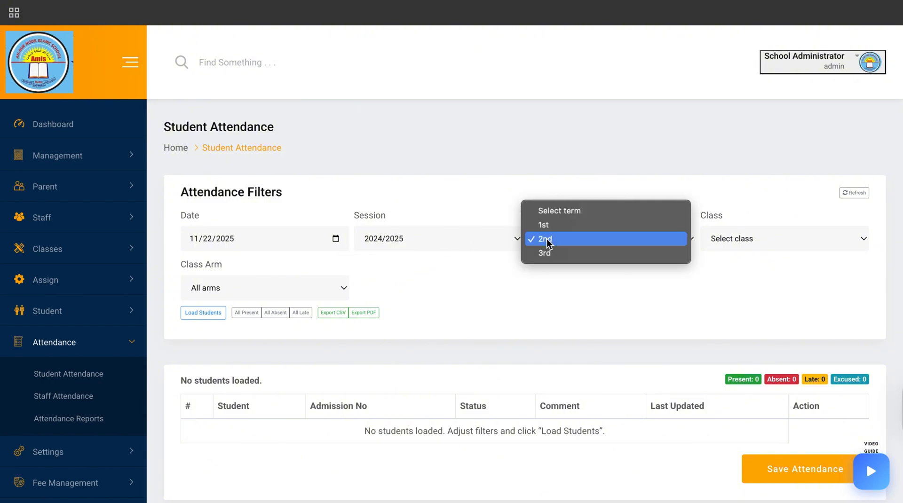
click(552, 224)
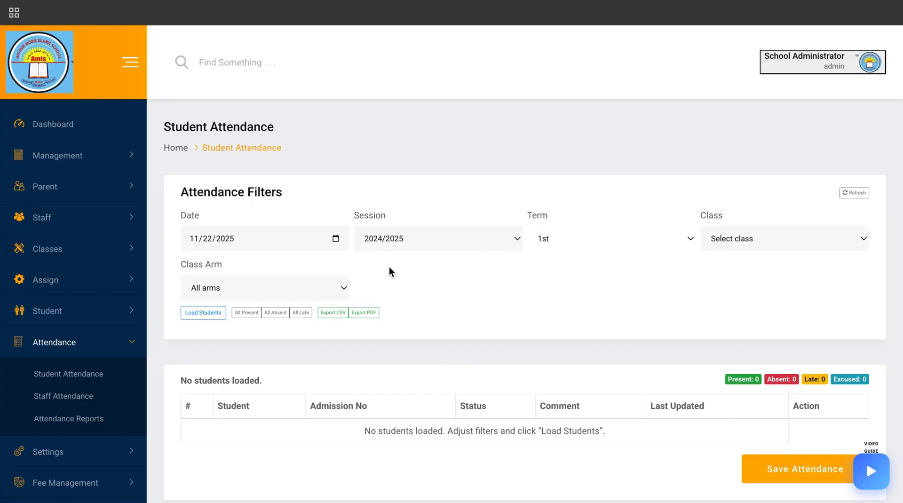
click(727, 239)
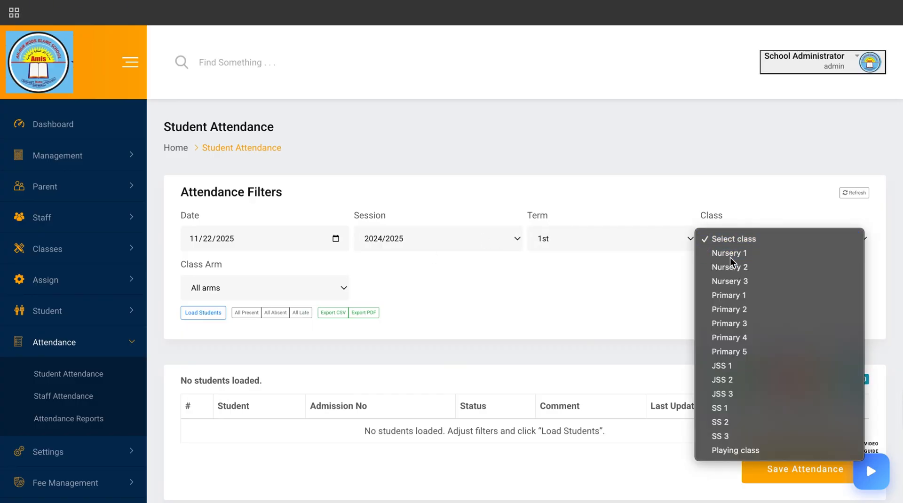
click(730, 251)
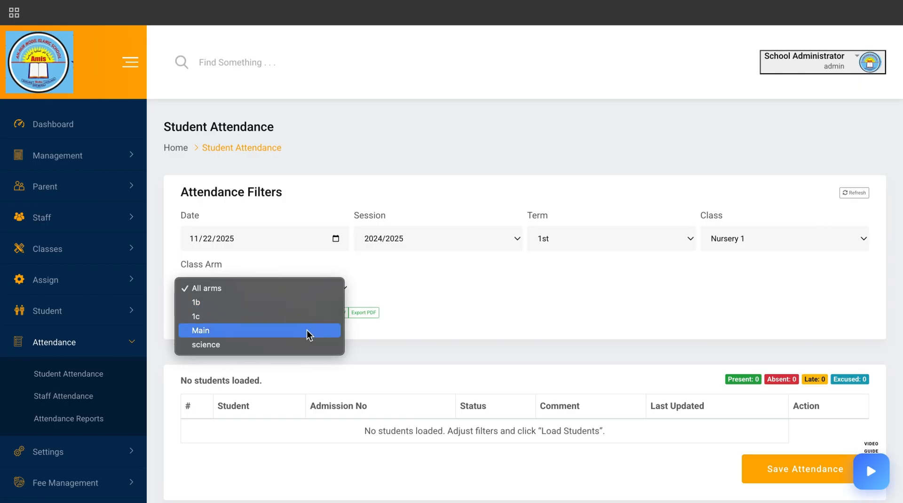
click(306, 331)
click(205, 313)
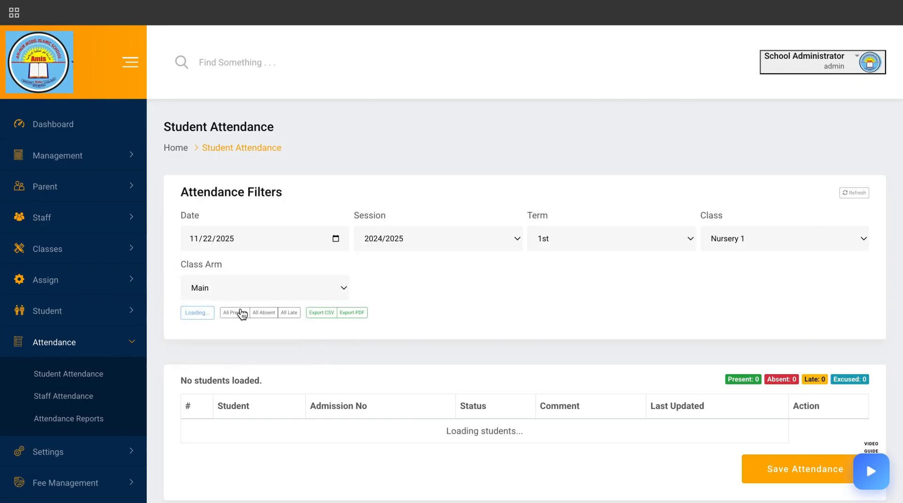
Mark the first three students Present, Absent and Present, and save the attendance
scroll(441, 302, down, 4)
scroll(441, 306, down, 2)
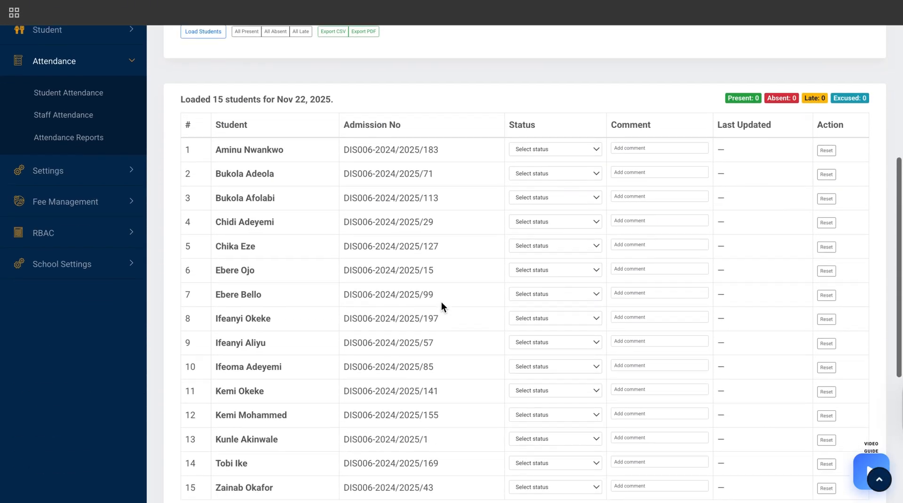
click(550, 146)
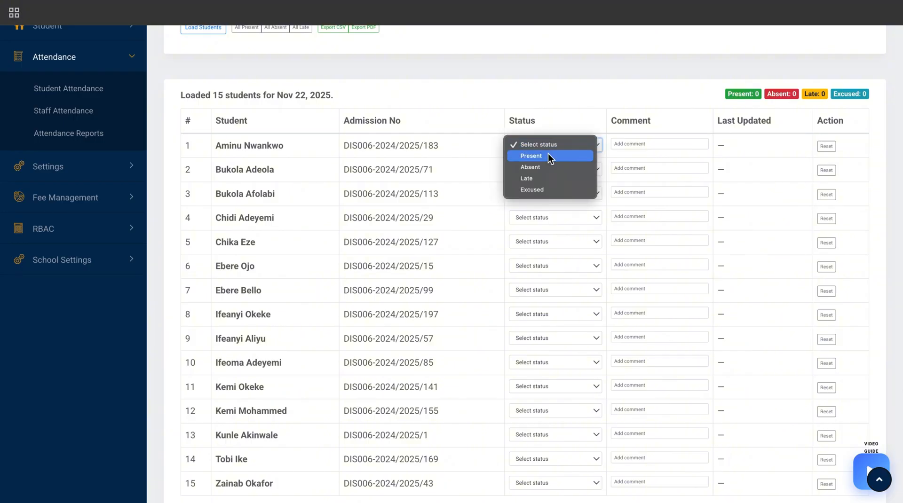
click(548, 155)
click(560, 169)
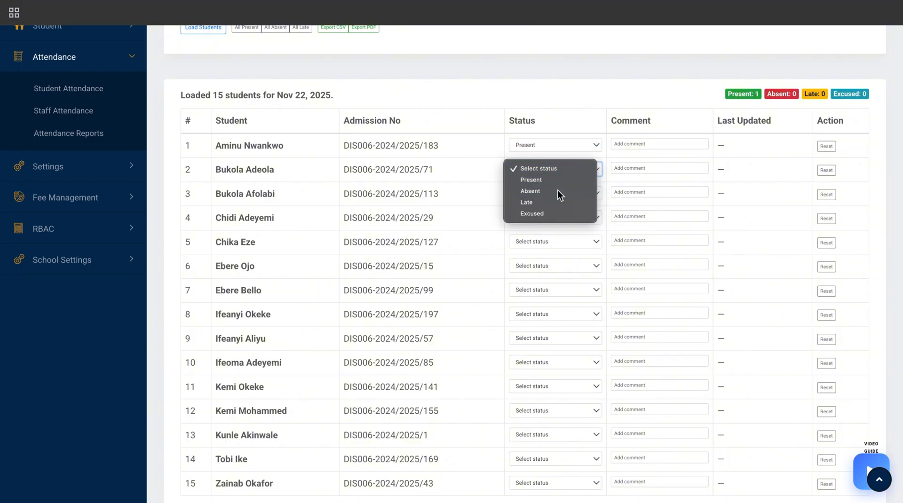
click(557, 191)
click(557, 191)
click(555, 204)
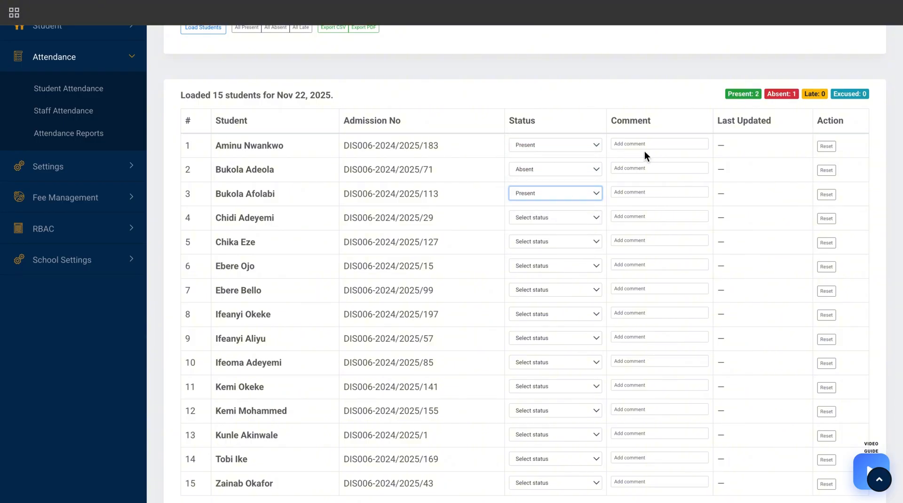
scroll(757, 188, down, 5)
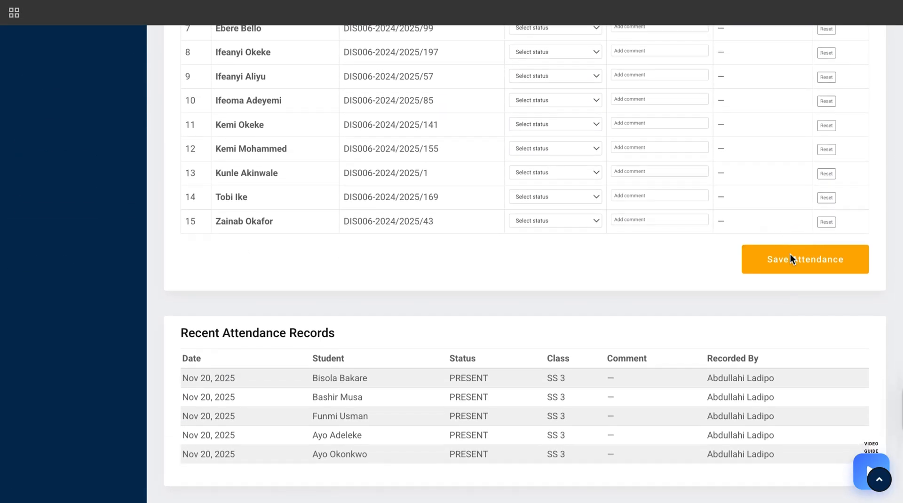
click(790, 261)
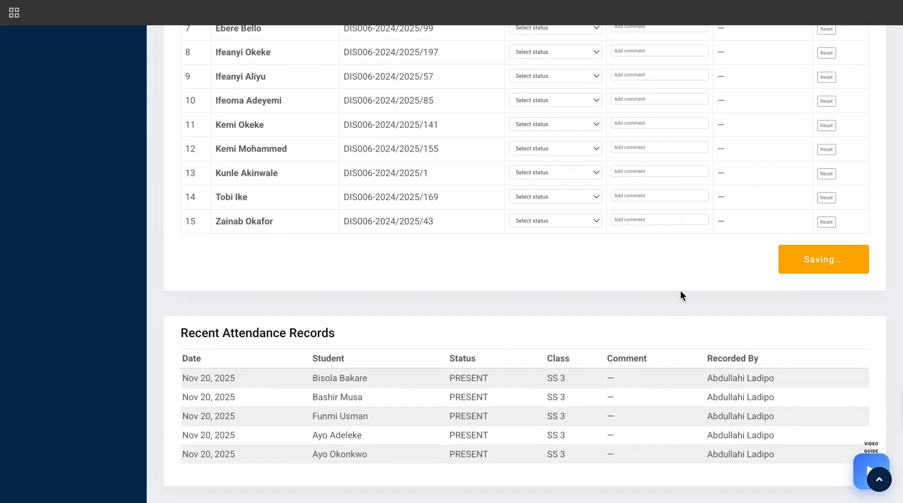
Review the updated student statuses and the recent attendance records list
scroll(643, 328, up, 8)
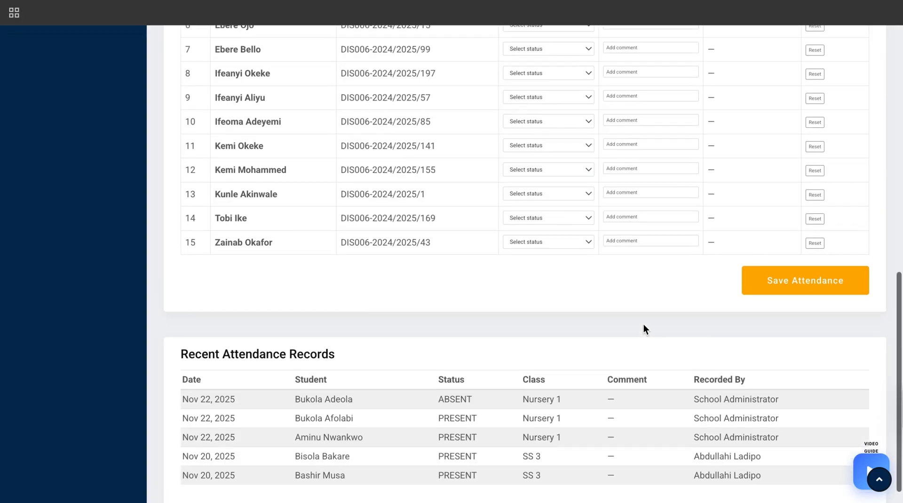
scroll(643, 324, down, 1)
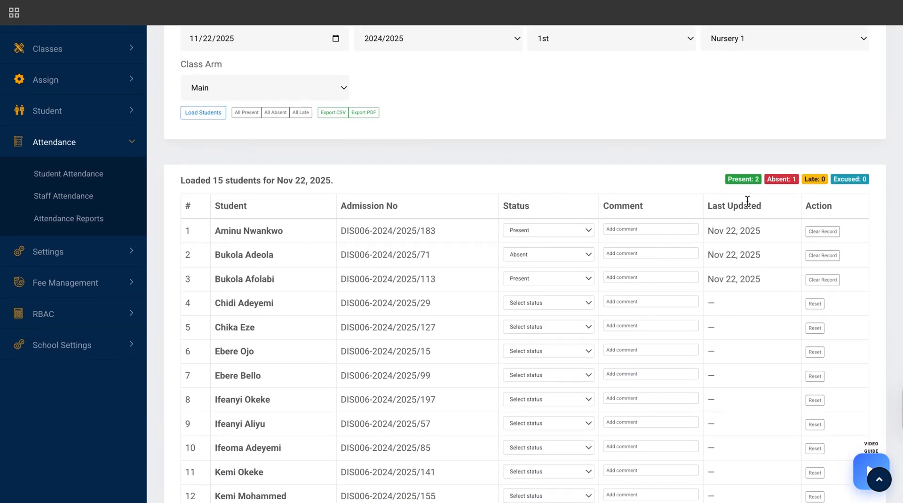
scroll(737, 362, down, 7)
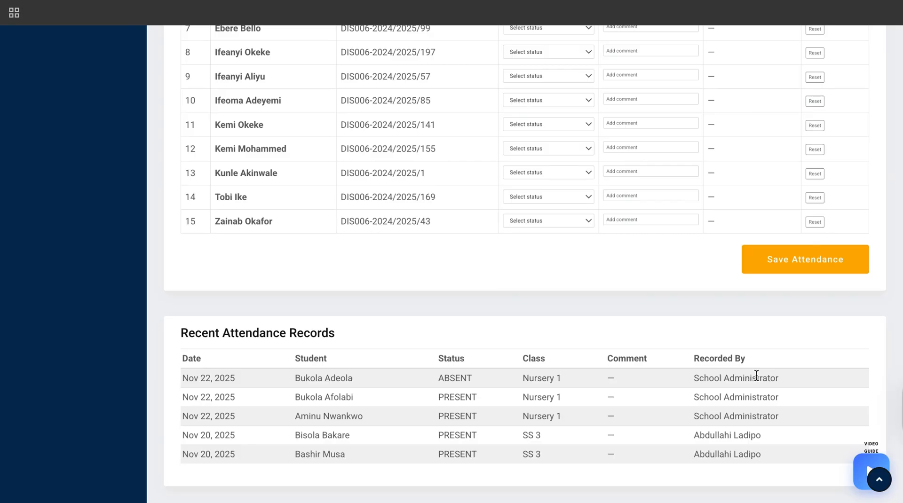
scroll(709, 387, up, 7)
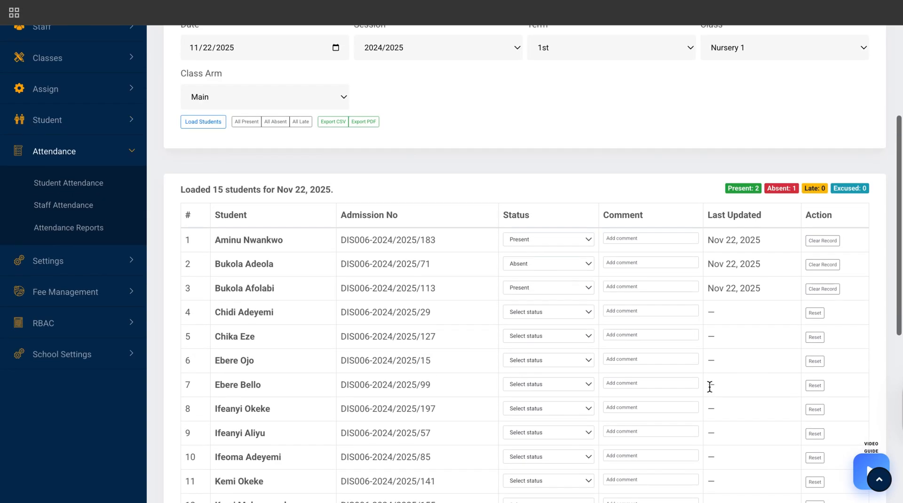
scroll(710, 386, down, 8)
scroll(710, 387, up, 1)
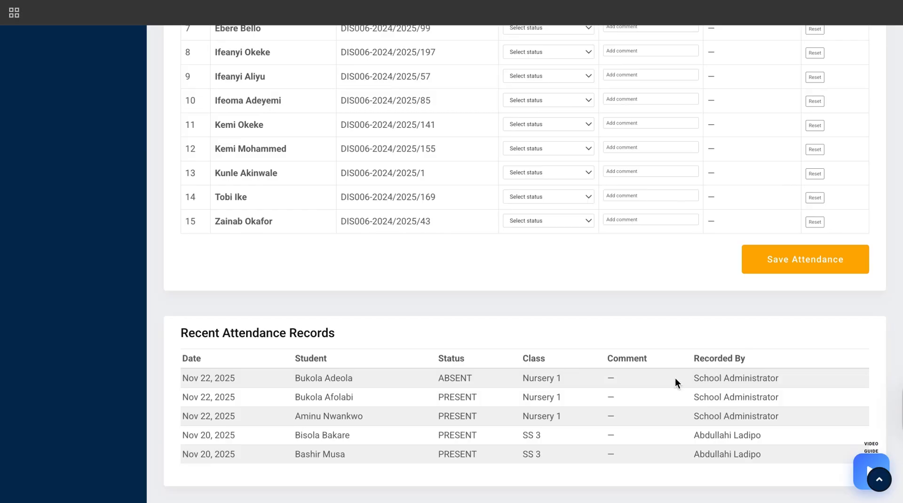
scroll(675, 379, up, 7)
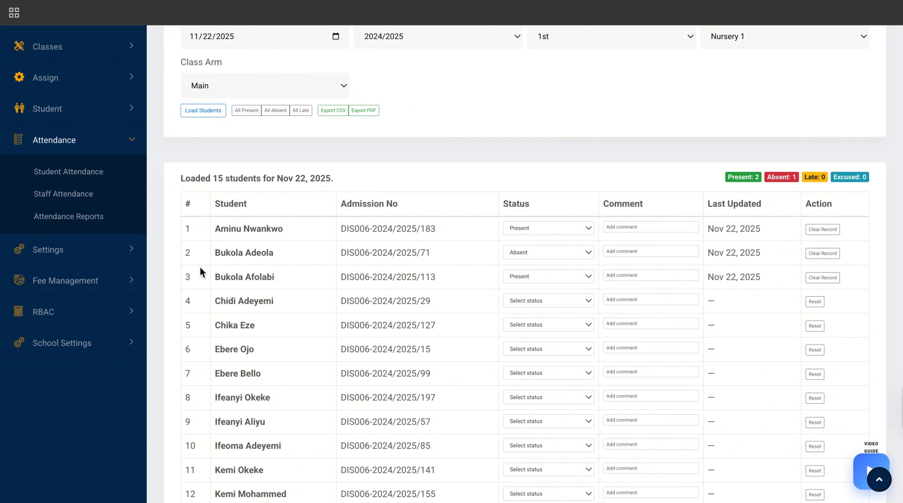
scroll(199, 267, up, 5)
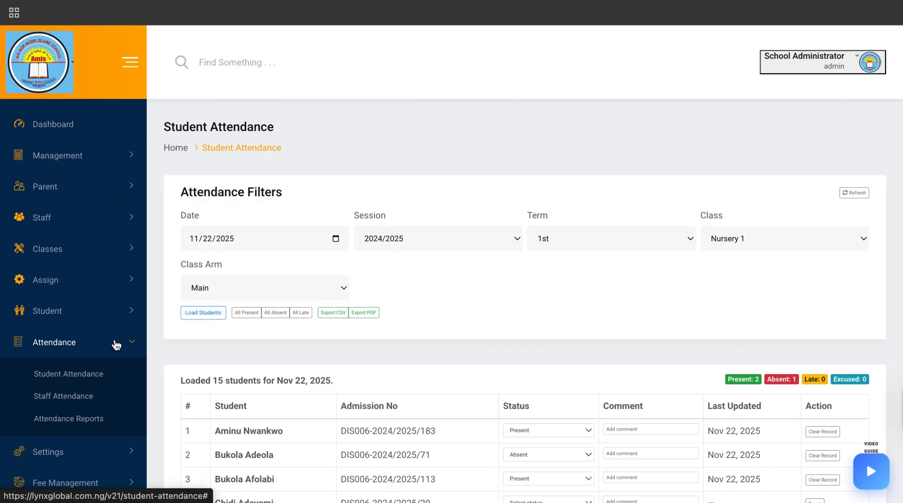
click(94, 276)
scroll(86, 342, down, 10)
scroll(88, 340, up, 3)
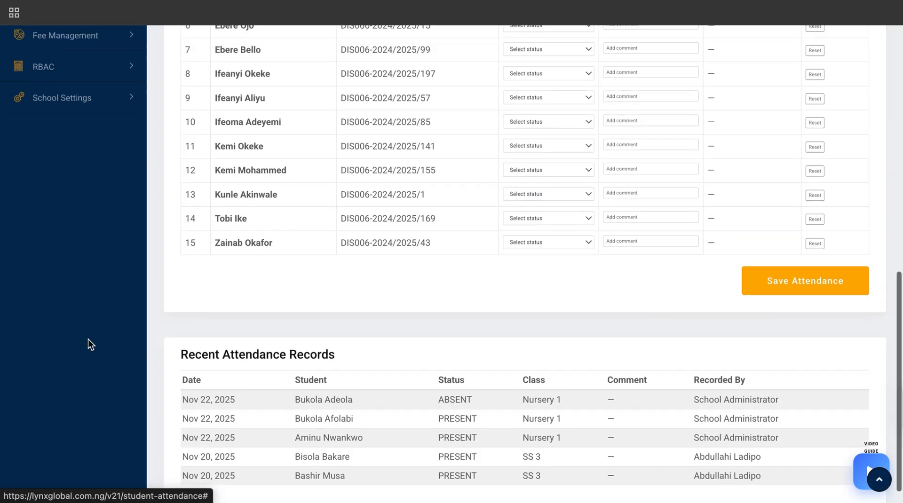
scroll(88, 339, up, 5)
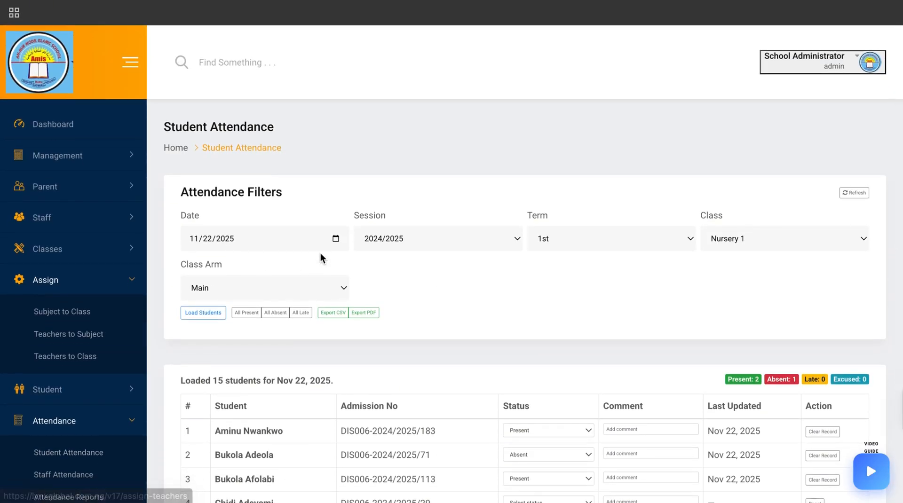